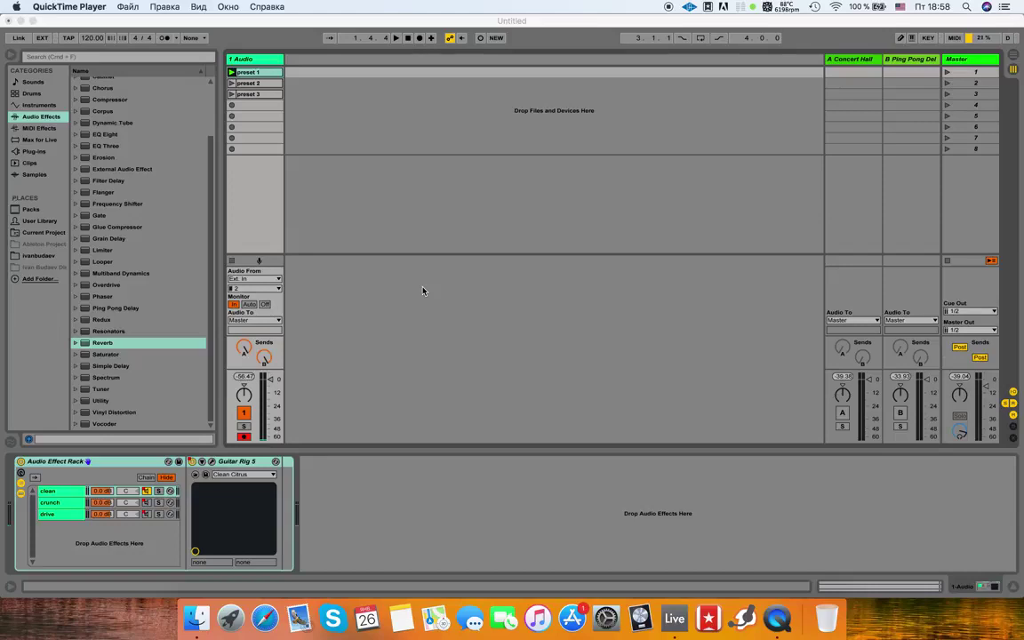
- Rename the 1 Audio track to gtr
{"action": "left_click", "coordinate": [265, 63]}
{"action": "left_click", "coordinate": [266, 63]}
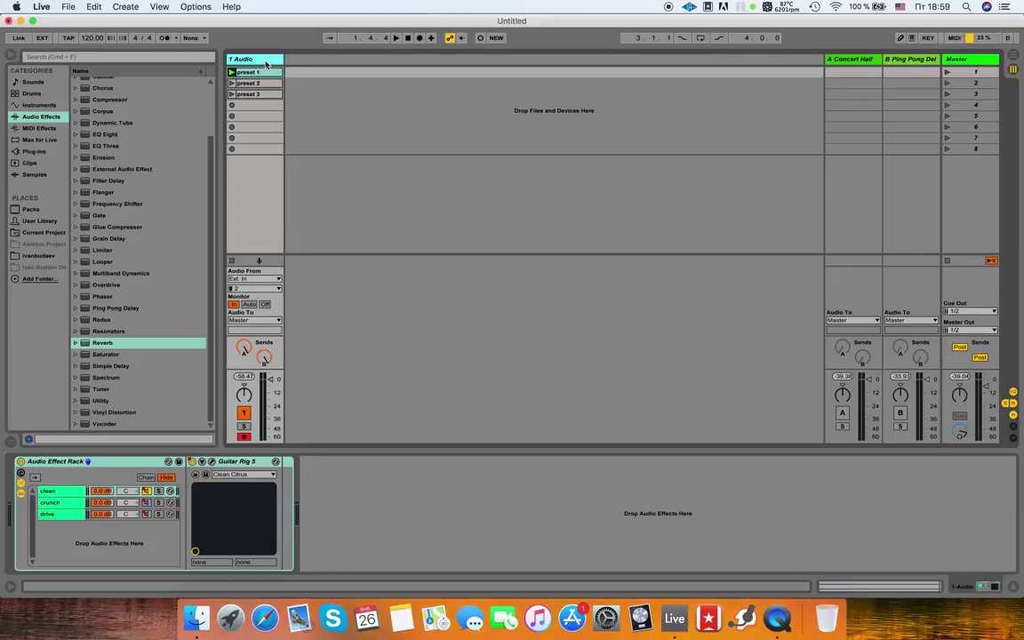
{"action": "key", "text": "super+r"}
{"action": "type", "text": "gt"}
{"action": "left_click", "coordinate": [331, 96]}
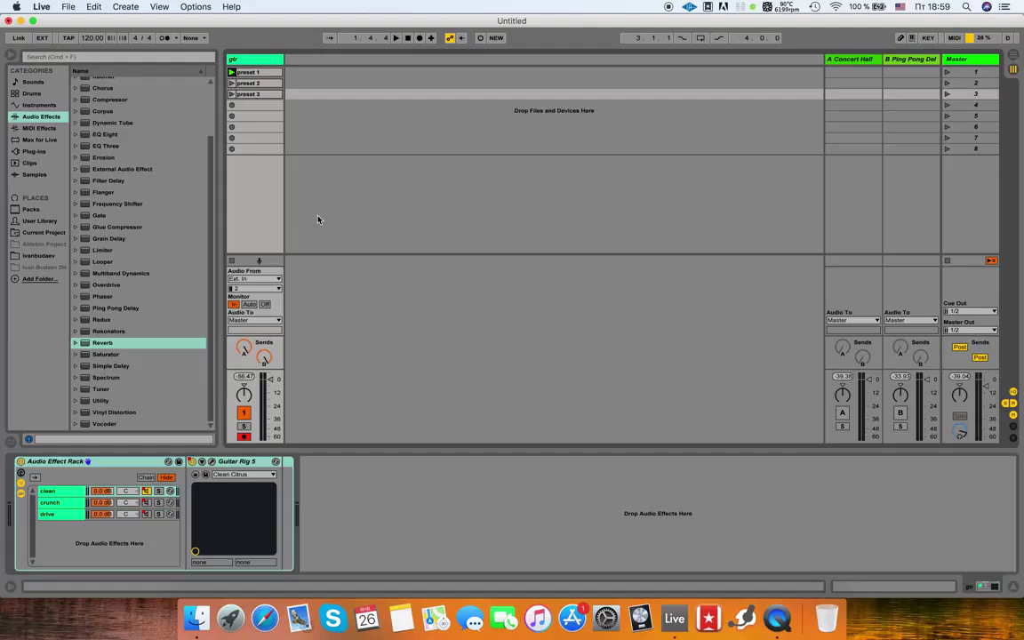
- Audition the preset 2 and preset 1 clips on the gtr track, and inspect the Concert Hall return track's reverb settings
{"action": "key", "text": "Return"}
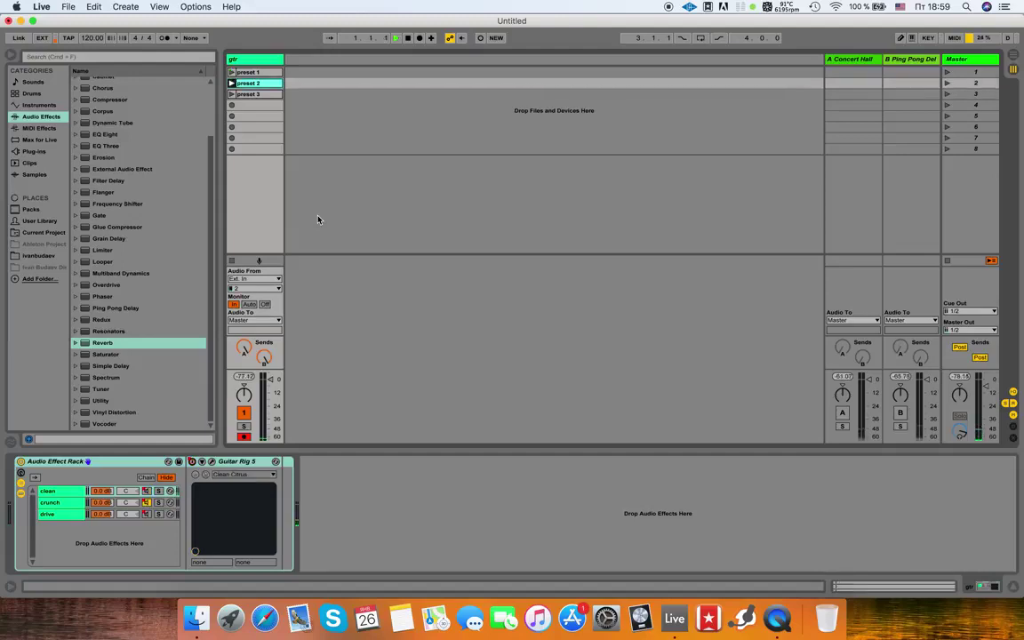
{"action": "key", "text": "Up"}
{"action": "key", "text": "Up"}
{"action": "key", "text": "Return"}
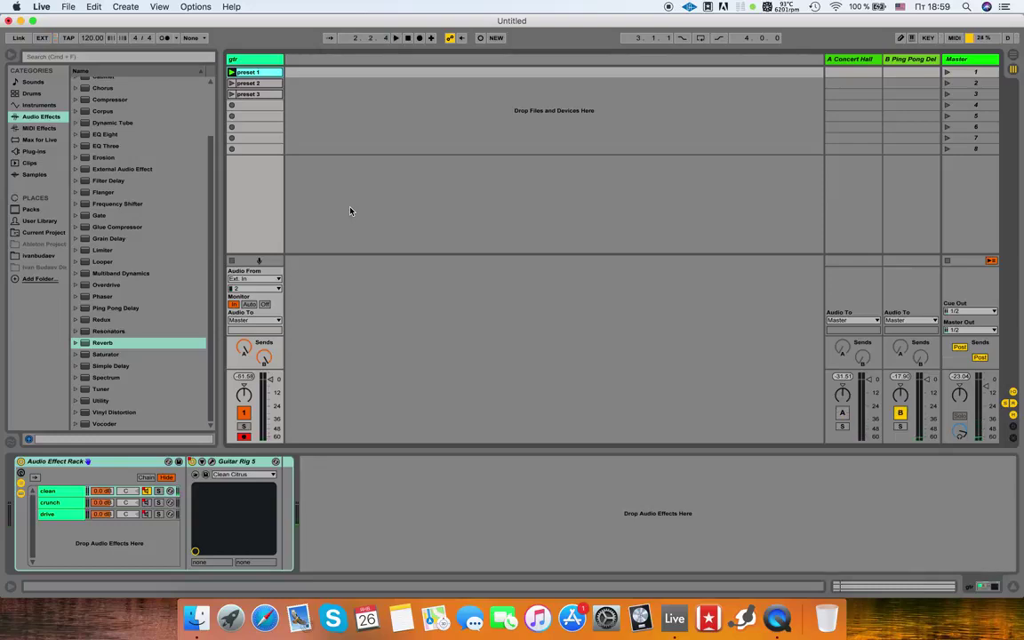
{"action": "left_click", "coordinate": [844, 69]}
{"action": "mouse_move", "coordinate": [839, 59]}
{"action": "left_mouse_down"}
{"action": "mouse_move", "coordinate": [774, 62]}
{"action": "mouse_move", "coordinate": [859, 63]}
{"action": "left_mouse_up"}
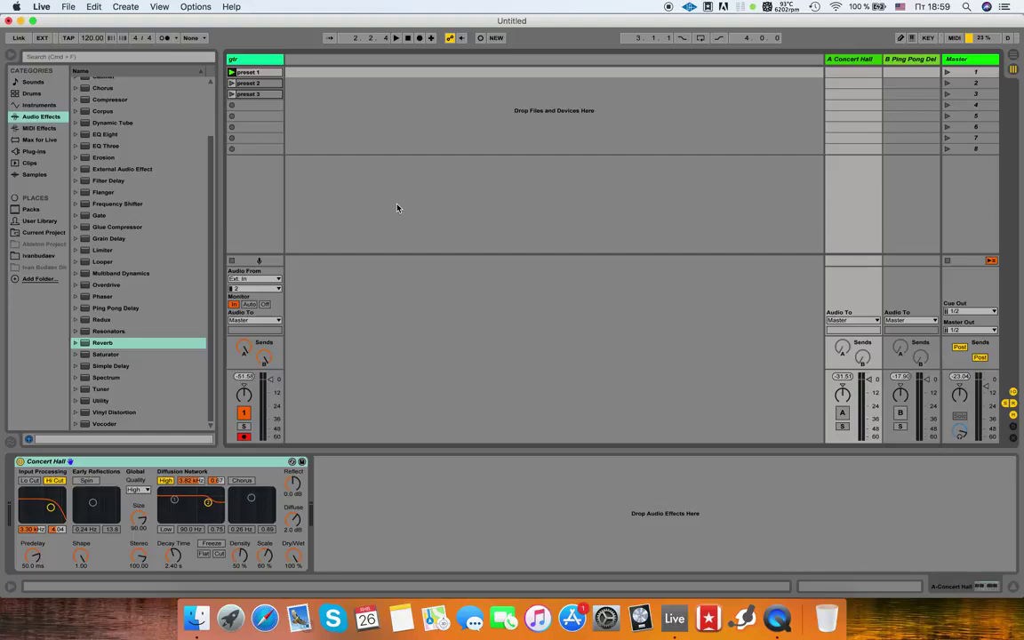
- Insert a new audio track beside gtr and name it playback
{"action": "right_click", "coordinate": [319, 96]}
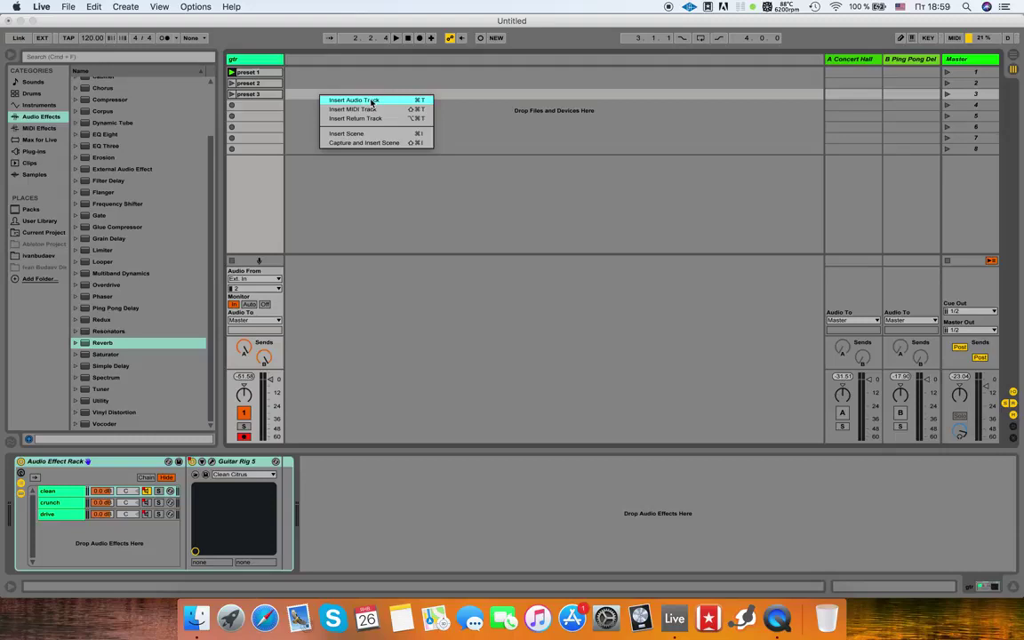
{"action": "left_click", "coordinate": [329, 98]}
{"action": "left_click", "coordinate": [319, 63]}
{"action": "key", "text": "super+r"}
{"action": "type", "text": "p"}
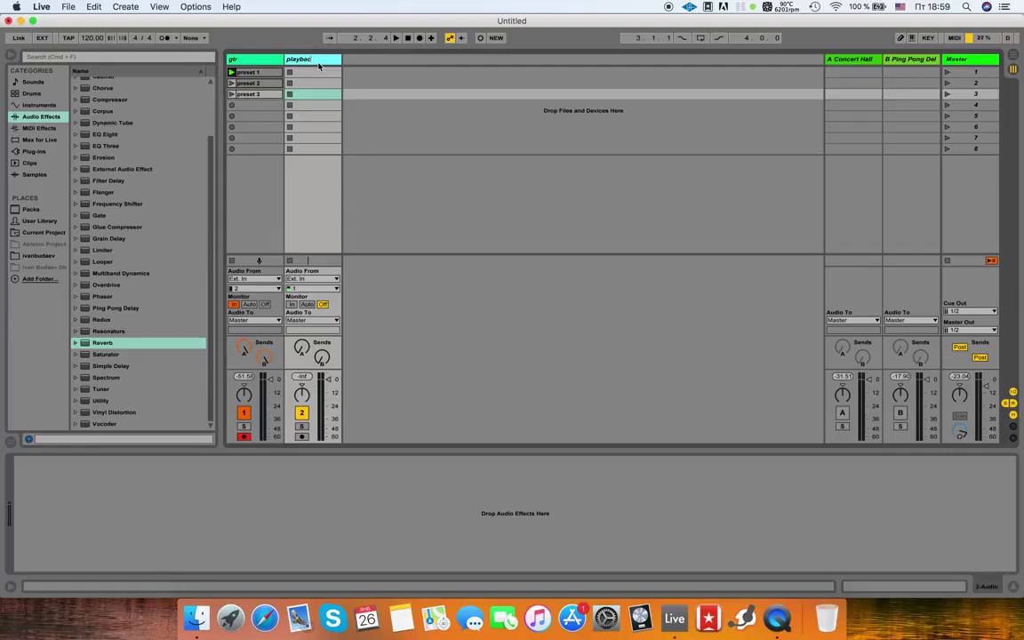
{"action": "type", "text": "layback"}
{"action": "key", "text": "Return"}
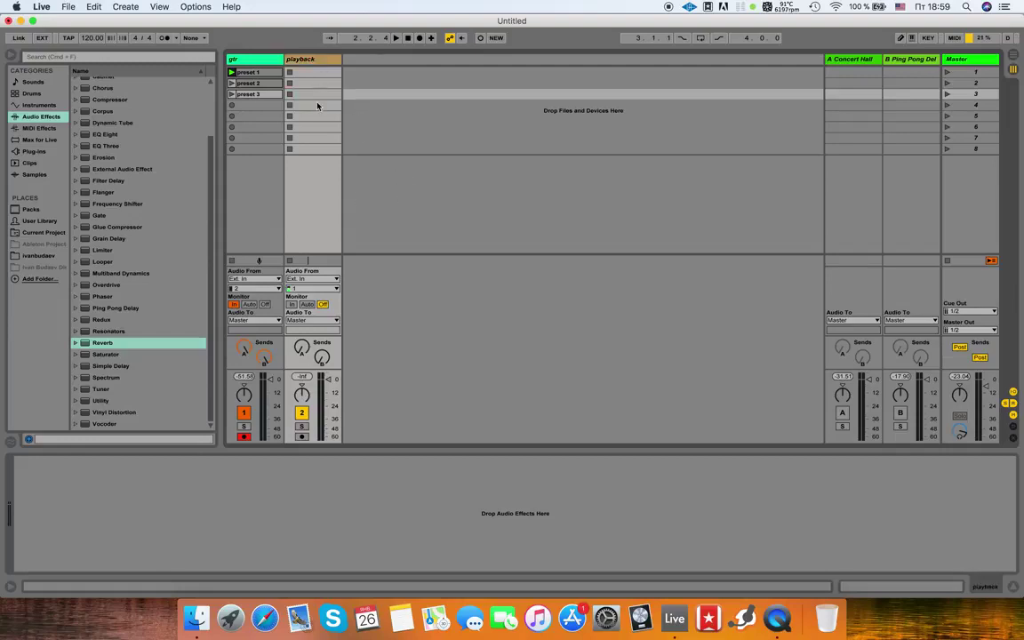
- Switch to the Arrangement view and import сказка в моей жизни 93.mp3 from the desktop onto the playback track at bar 2
{"action": "left_click", "coordinate": [310, 61]}
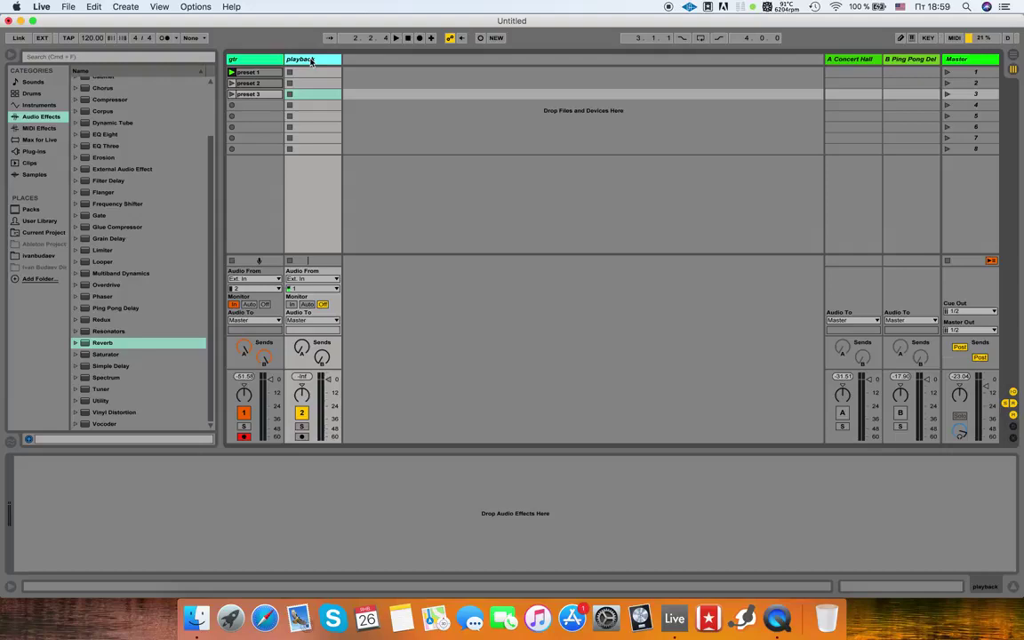
{"action": "key", "text": "Tab"}
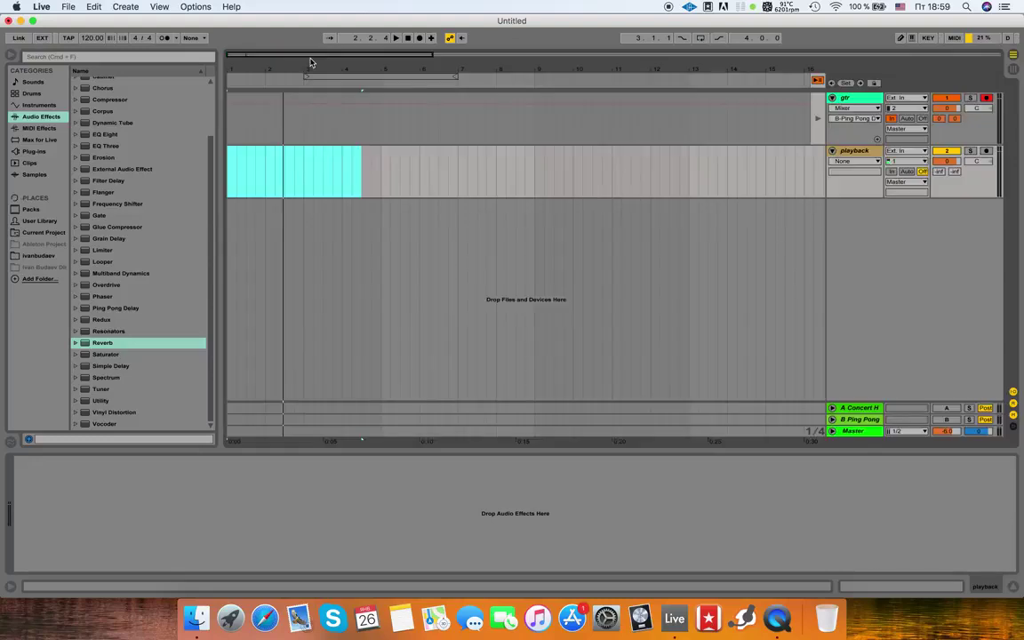
{"action": "left_click", "coordinate": [229, 187]}
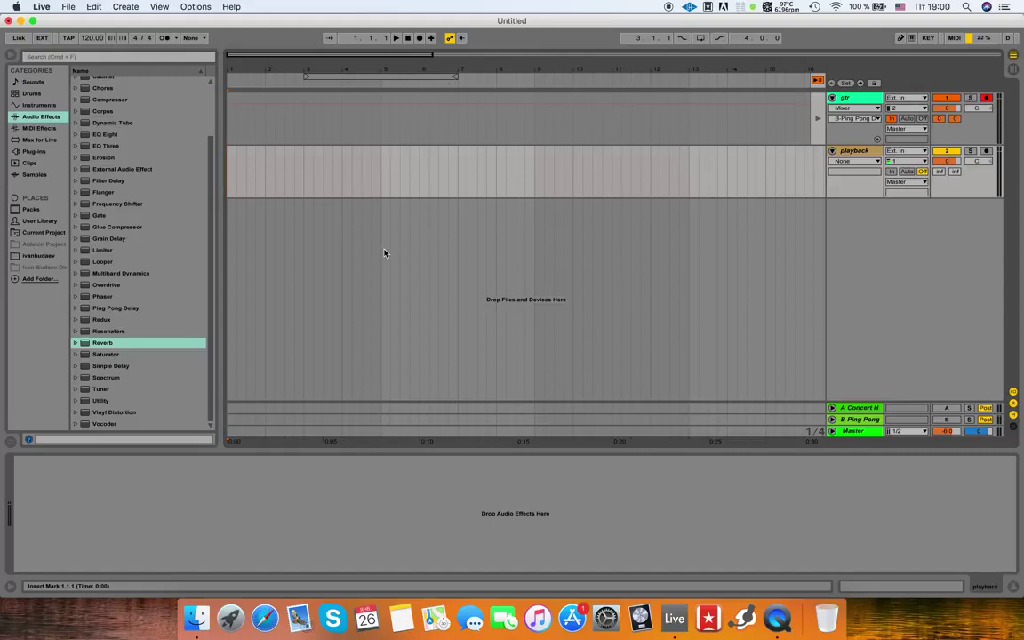
{"action": "key", "text": "ctrl+Right"}
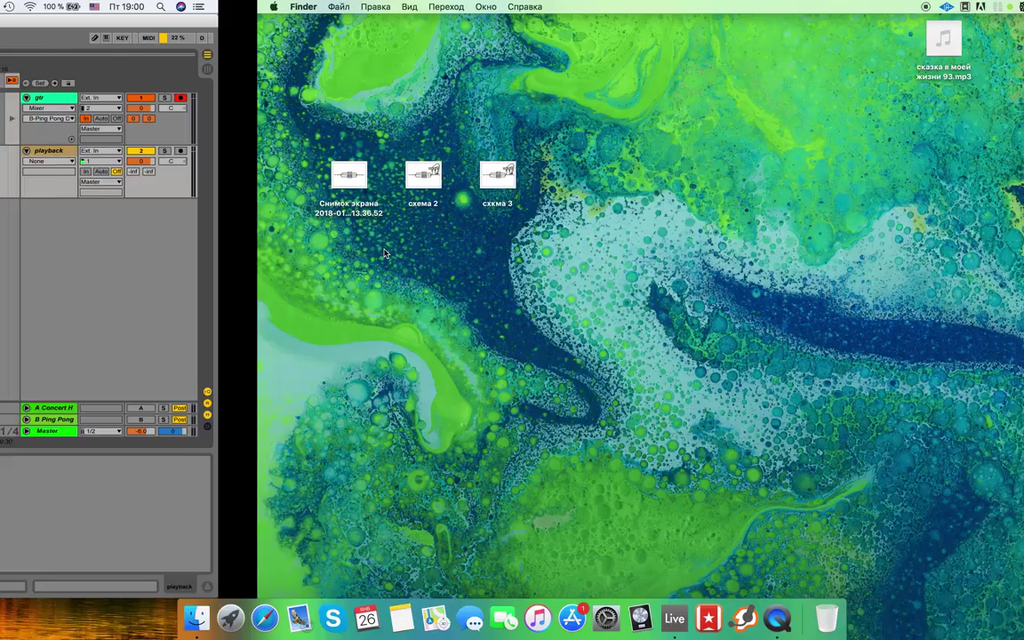
{"action": "mouse_move", "coordinate": [686, 40]}
{"action": "left_mouse_down"}
{"action": "mouse_move", "coordinate": [2, 293]}
{"action": "mouse_move", "coordinate": [3, 283]}
{"action": "mouse_move", "coordinate": [221, 172]}
{"action": "mouse_move", "coordinate": [264, 175]}
{"action": "left_mouse_up"}
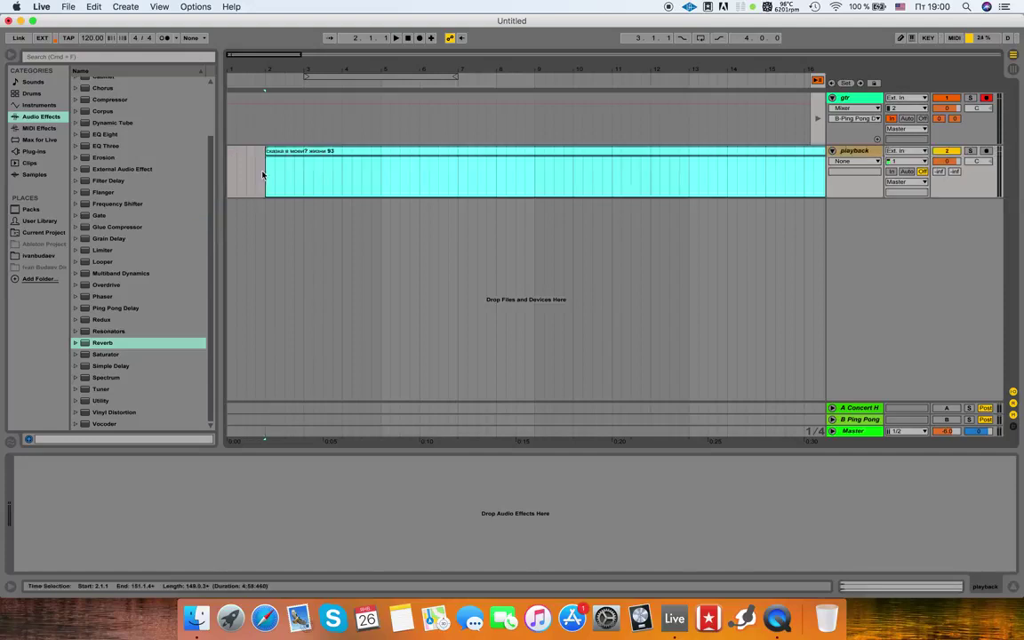
- Turn off Warp for the imported playback clip and set the song tempo to 93 BPM
{"action": "left_click", "coordinate": [287, 155]}
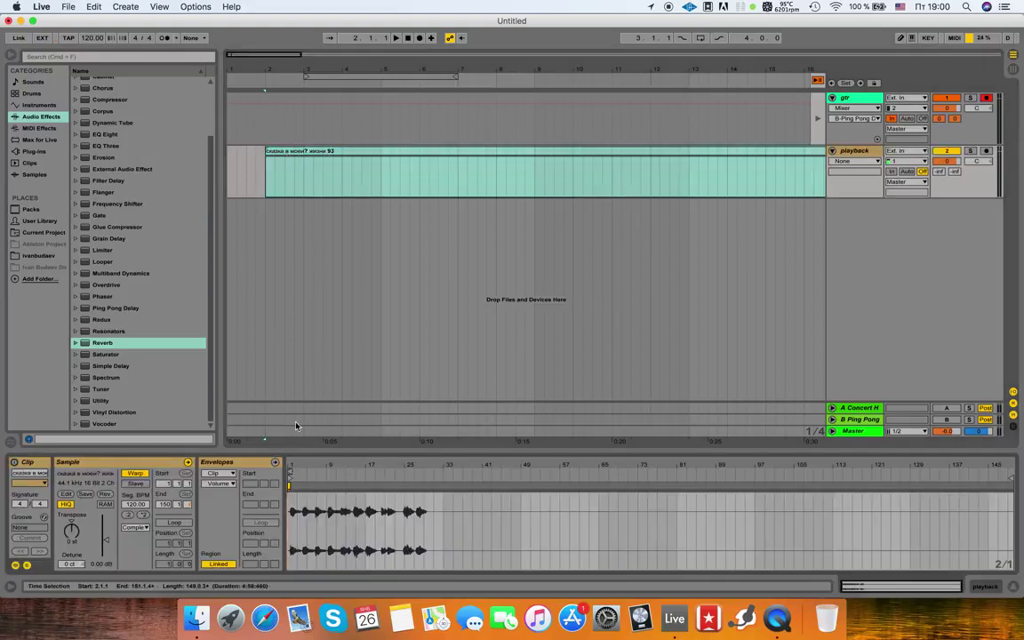
{"action": "left_click", "coordinate": [135, 473]}
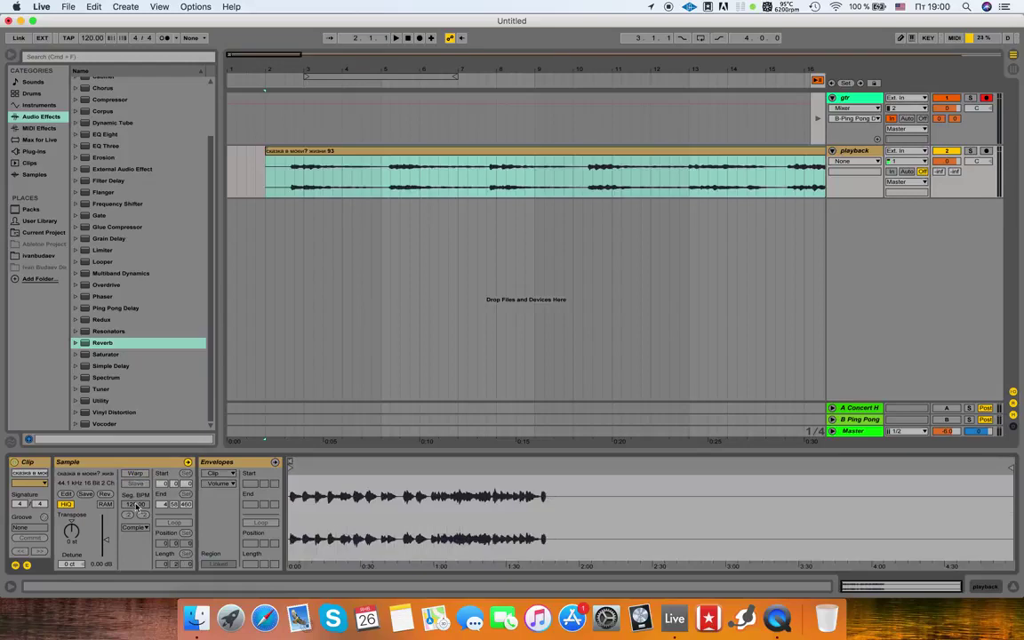
{"action": "left_click", "coordinate": [92, 39]}
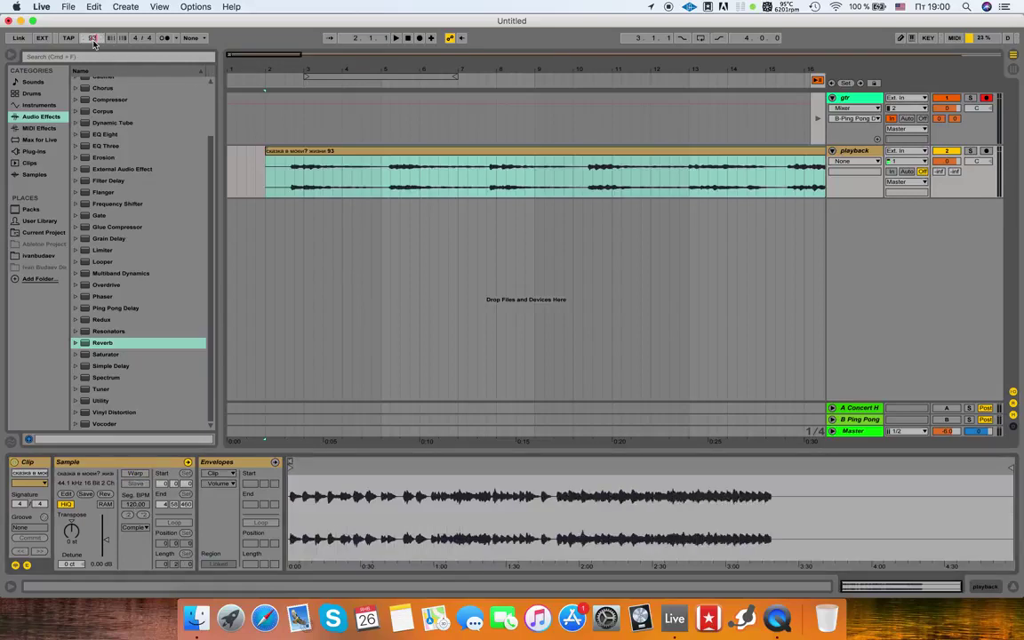
{"action": "type", "text": "93"}
{"action": "key", "text": "Return"}
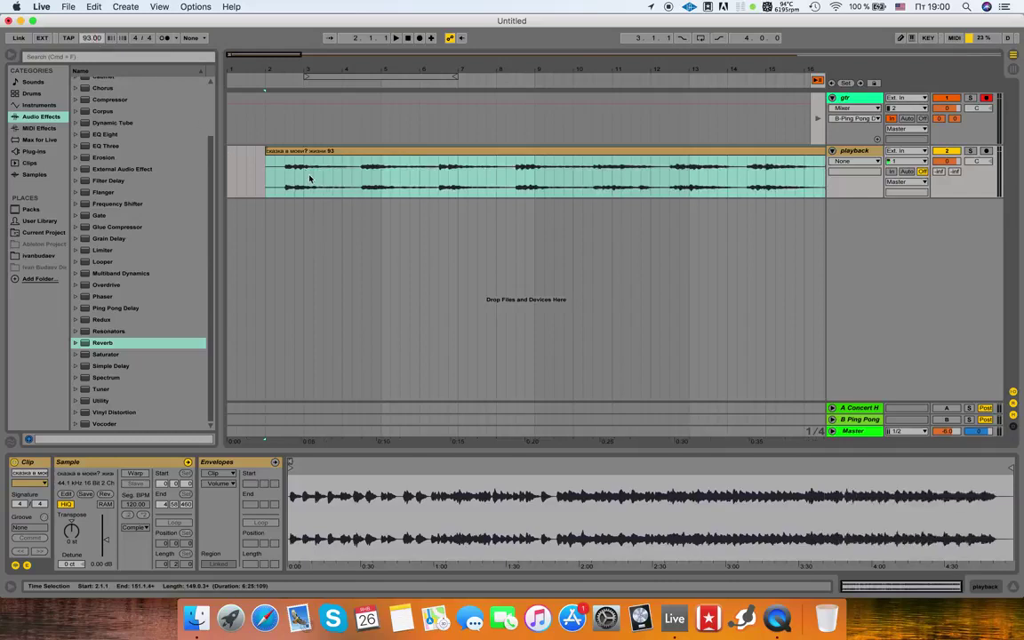
- Shift the playback clip's audio slightly earlier so that its first note lines up with beat 2.3
{"action": "left_click", "coordinate": [268, 195]}
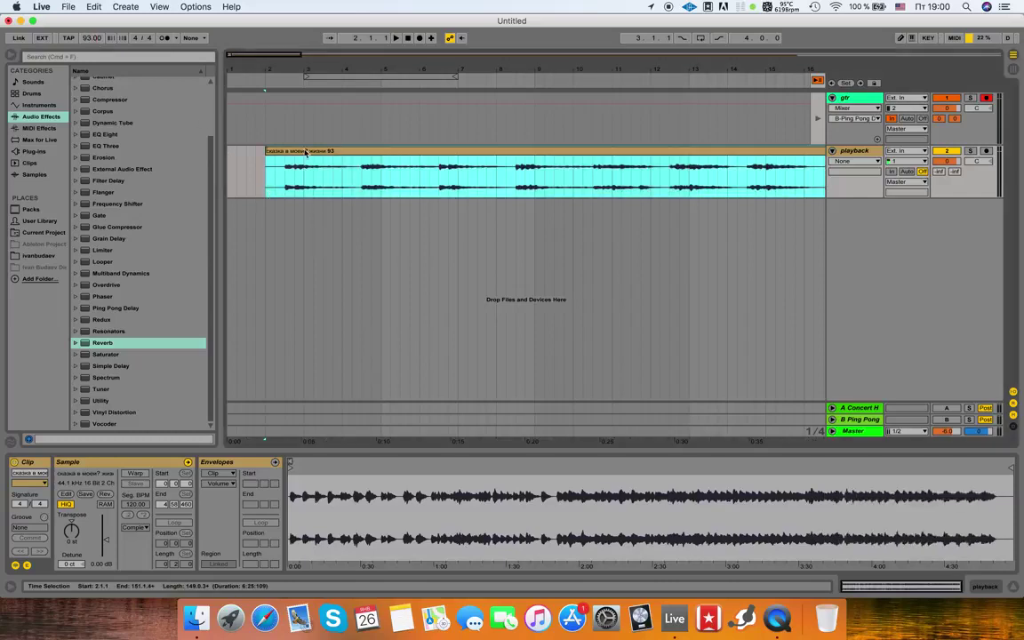
{"action": "left_click_drag", "start_coordinate": [252, 58], "coordinate": [279, 98]}
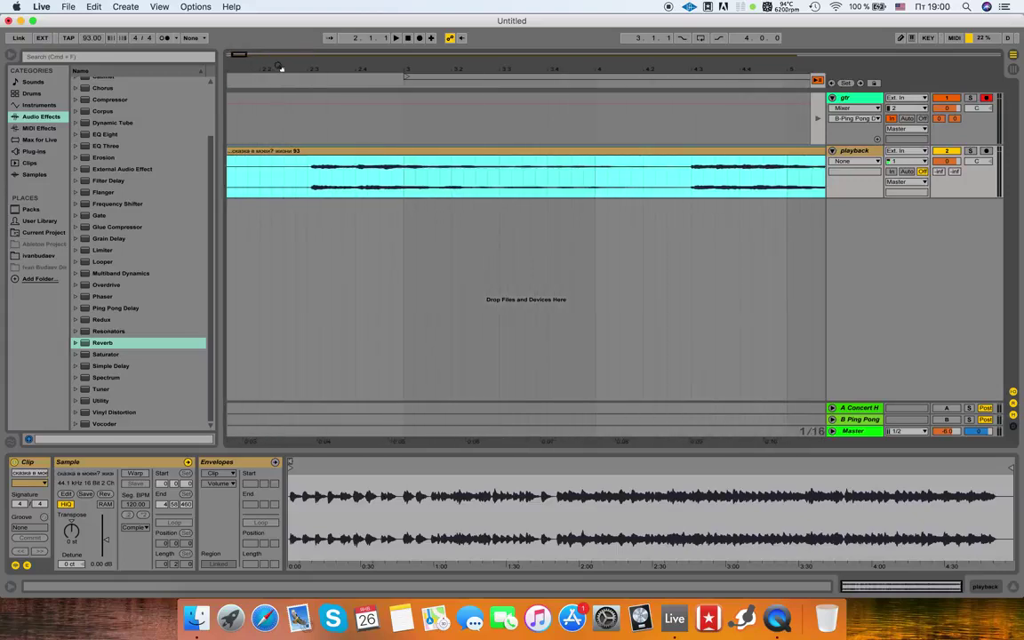
{"action": "left_click_drag", "start_coordinate": [276, 58], "coordinate": [320, 99]}
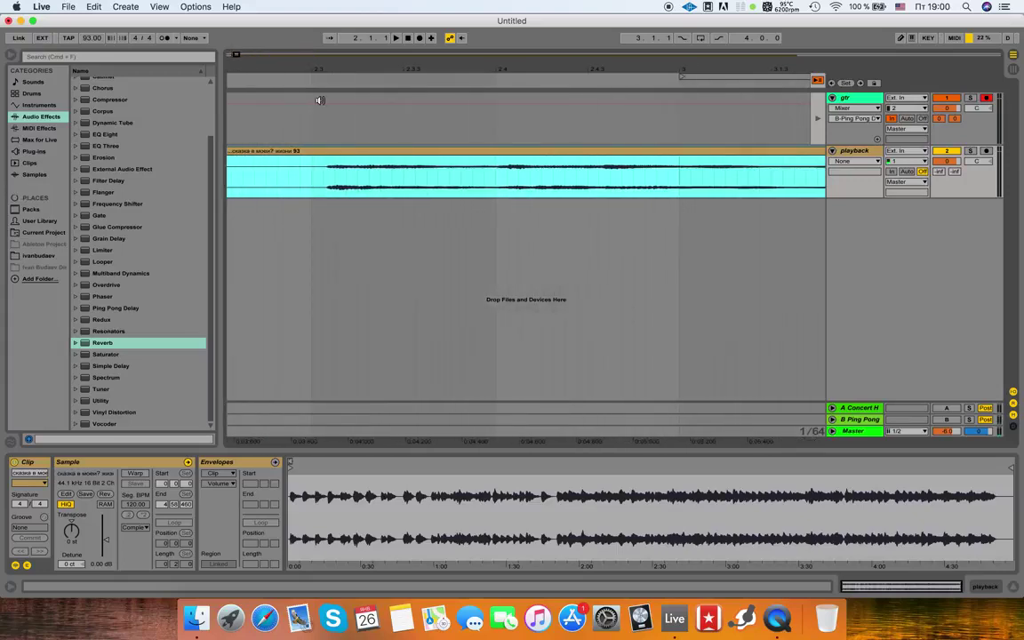
{"action": "left_click", "coordinate": [327, 155]}
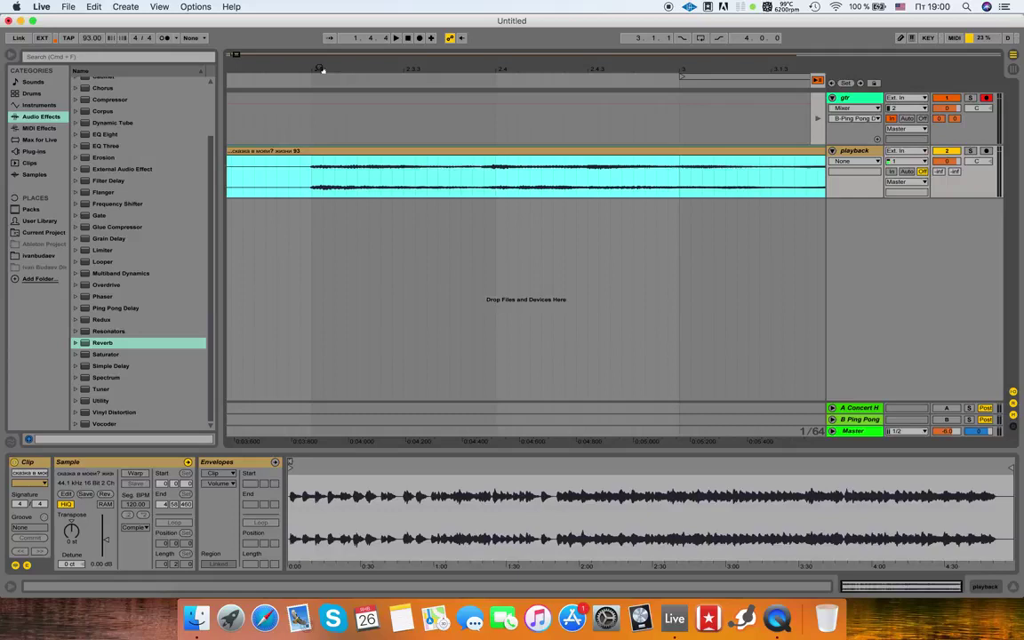
- Turn on the metronome and play the playback clip from beat 2.3 to check its timing against the click
{"action": "left_click", "coordinate": [313, 189]}
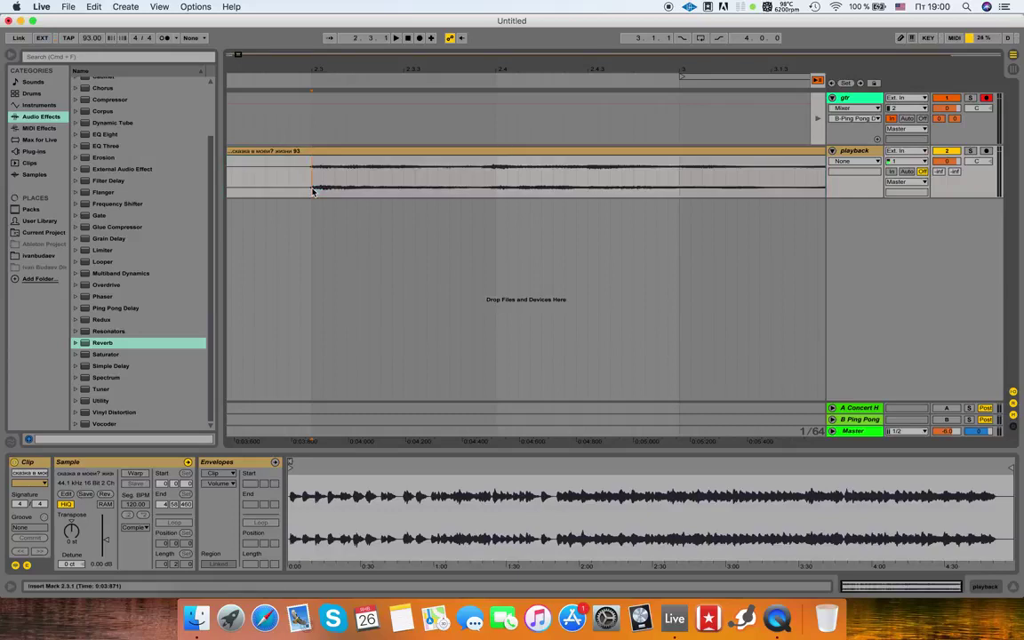
{"action": "key", "text": "space"}
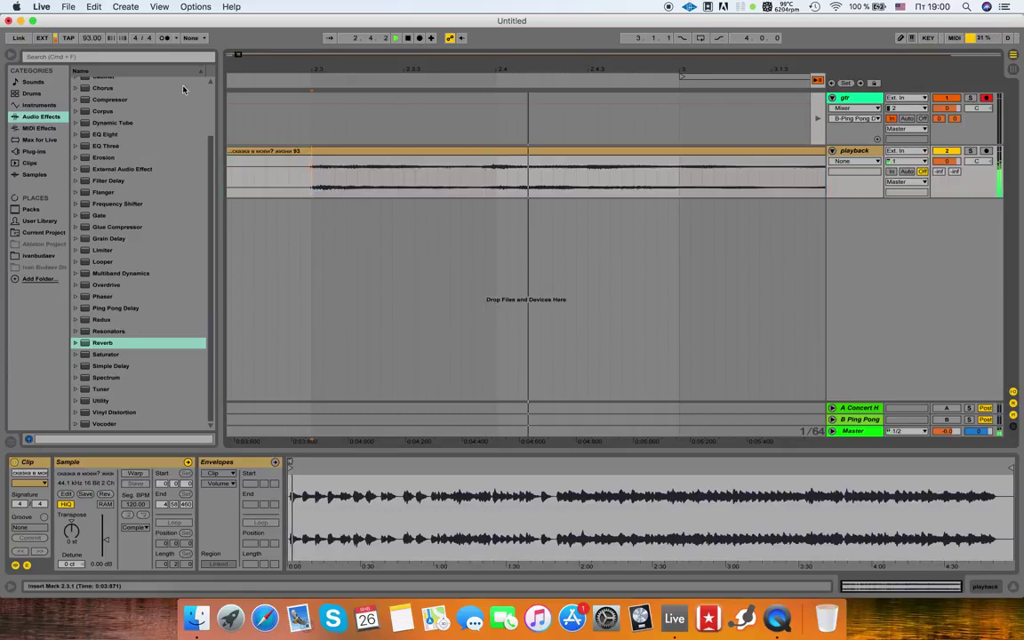
{"action": "left_click", "coordinate": [164, 39]}
{"action": "key", "text": "minus"}
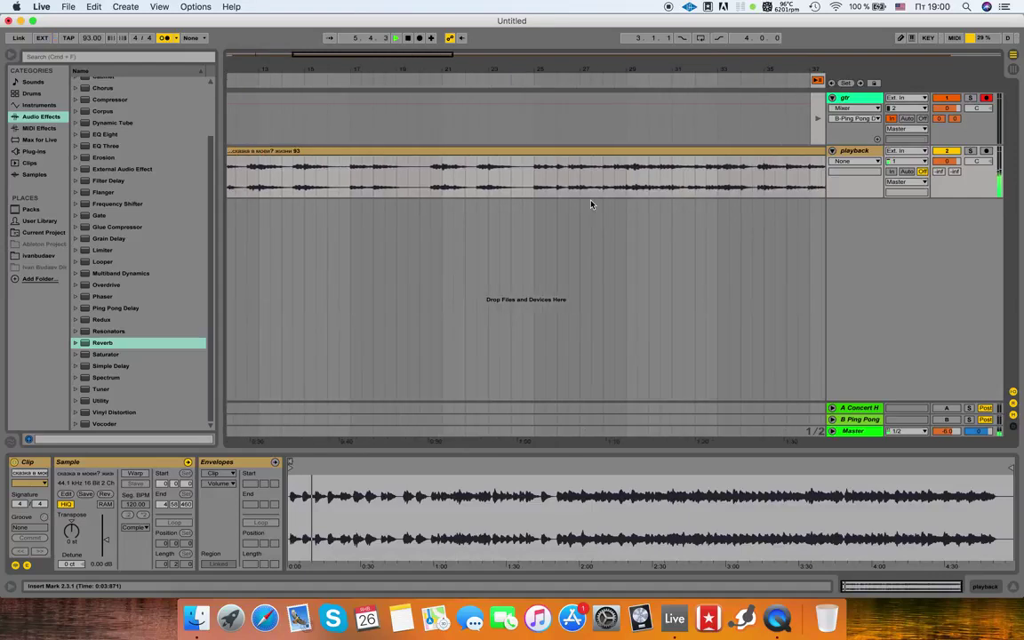
{"action": "left_click", "coordinate": [259, 152]}
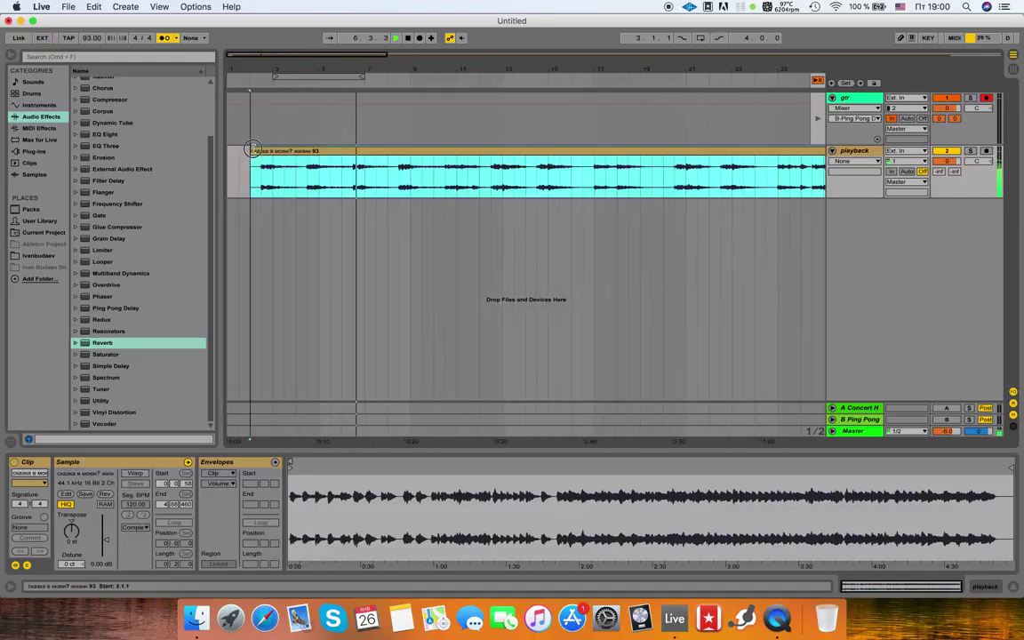
{"action": "key", "text": "space"}
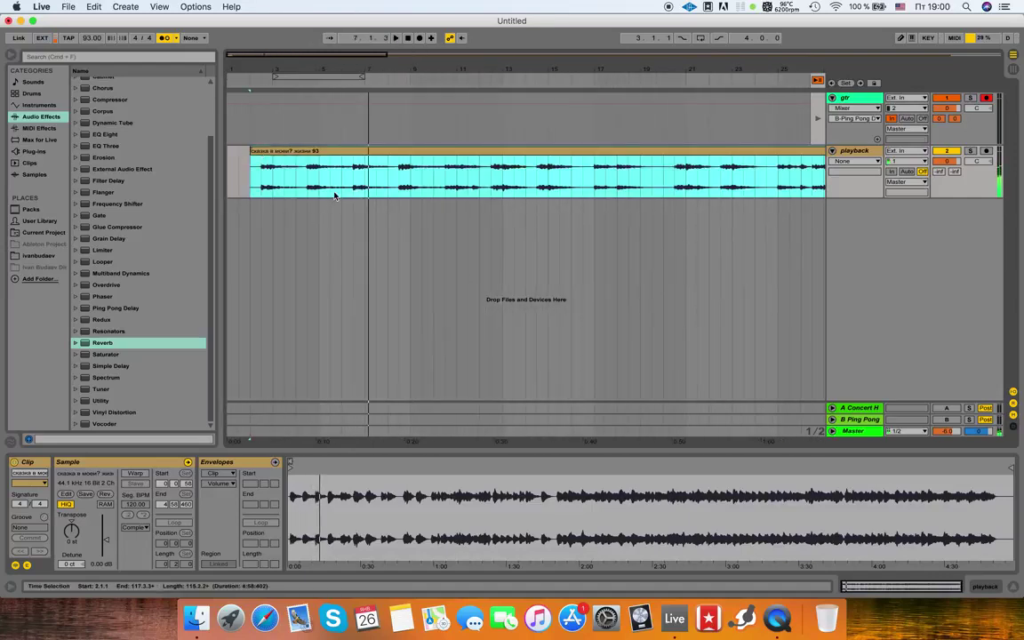
{"action": "left_click", "coordinate": [251, 196]}
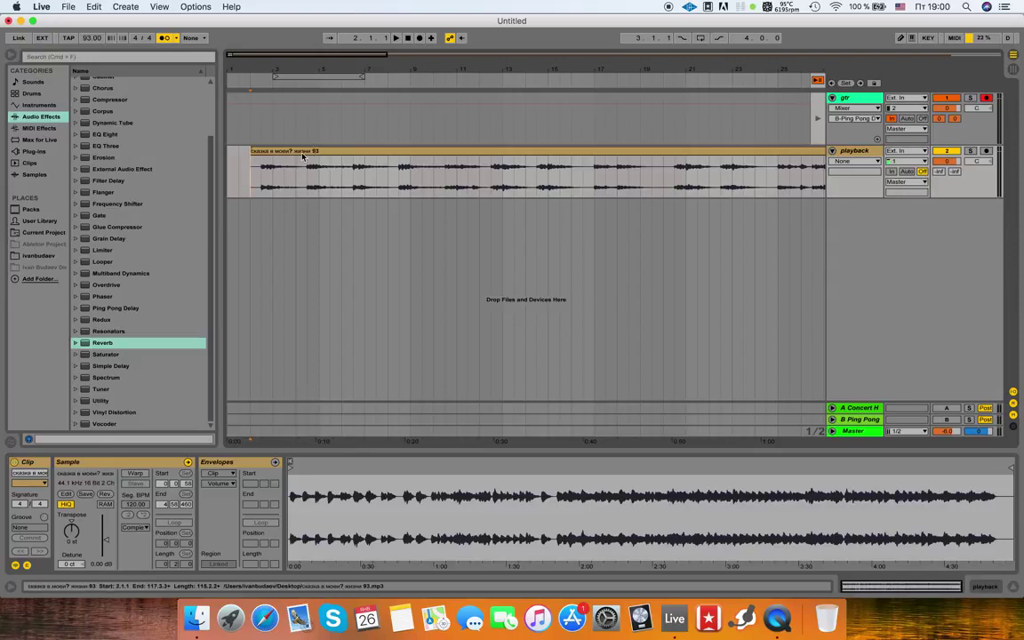
{"action": "key", "text": "super+a"}
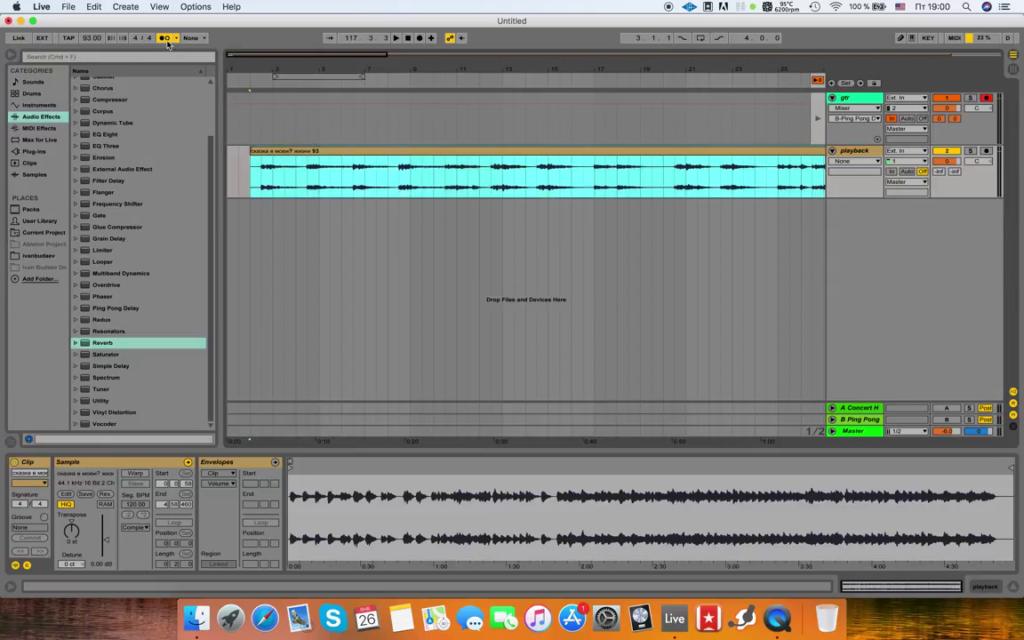
- Show the Master track's controls and enable stereo outputs 3/4 and 5/6 in the audio output configuration
{"action": "left_click_drag", "start_coordinate": [876, 401], "coordinate": [875, 360]}
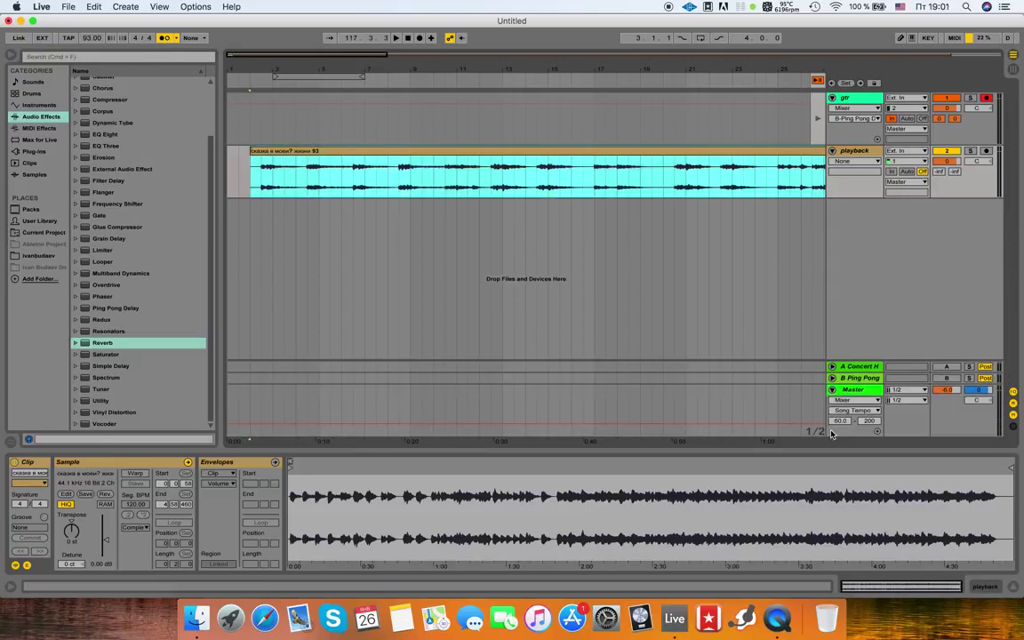
{"action": "left_click", "coordinate": [924, 392]}
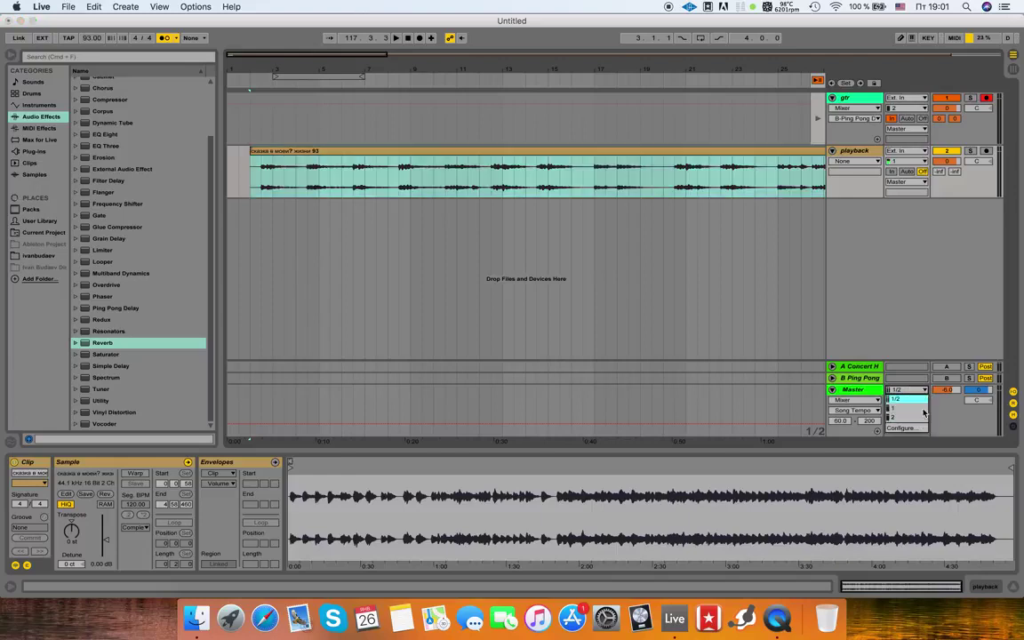
{"action": "left_click", "coordinate": [922, 430]}
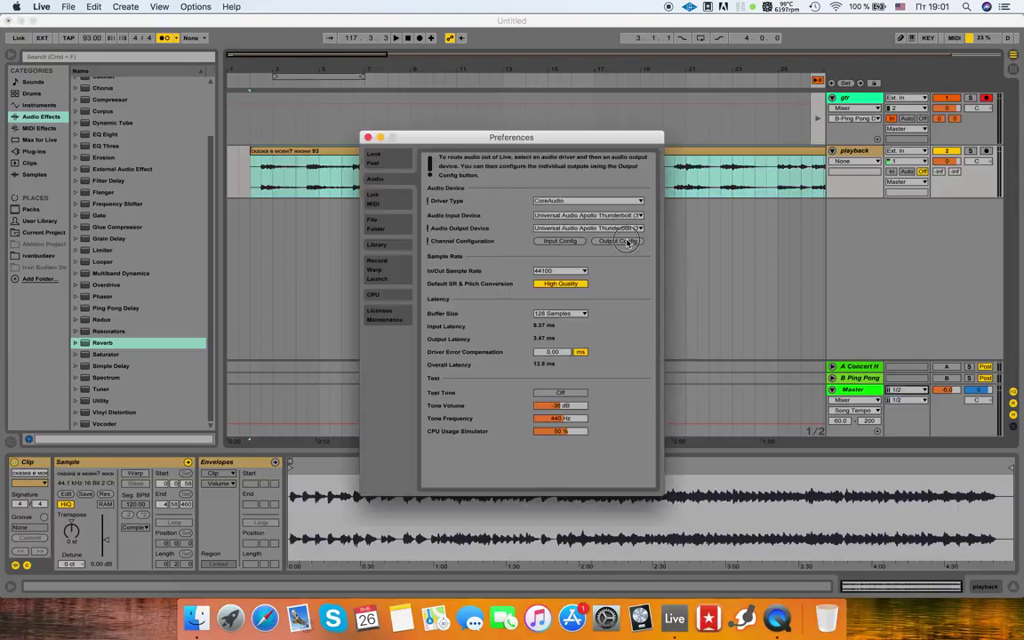
{"action": "left_click", "coordinate": [562, 220]}
{"action": "left_click", "coordinate": [570, 211]}
{"action": "left_click", "coordinate": [568, 224]}
{"action": "left_click", "coordinate": [475, 477]}
{"action": "left_click", "coordinate": [368, 137]}
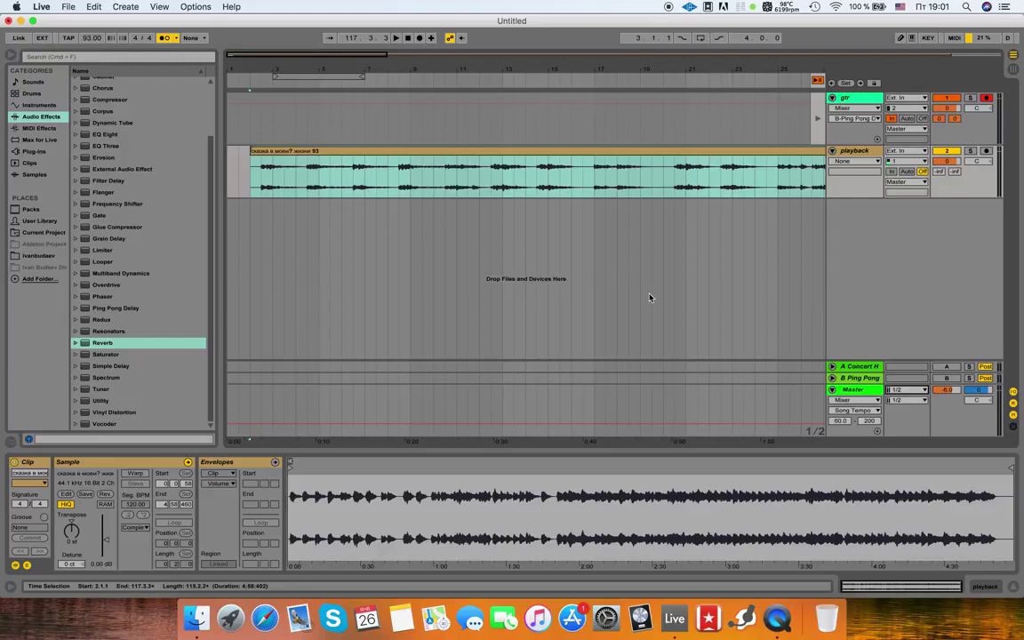
- Route the Master track's cue output to 3/4 and select the Master volume
{"action": "left_click", "coordinate": [915, 391]}
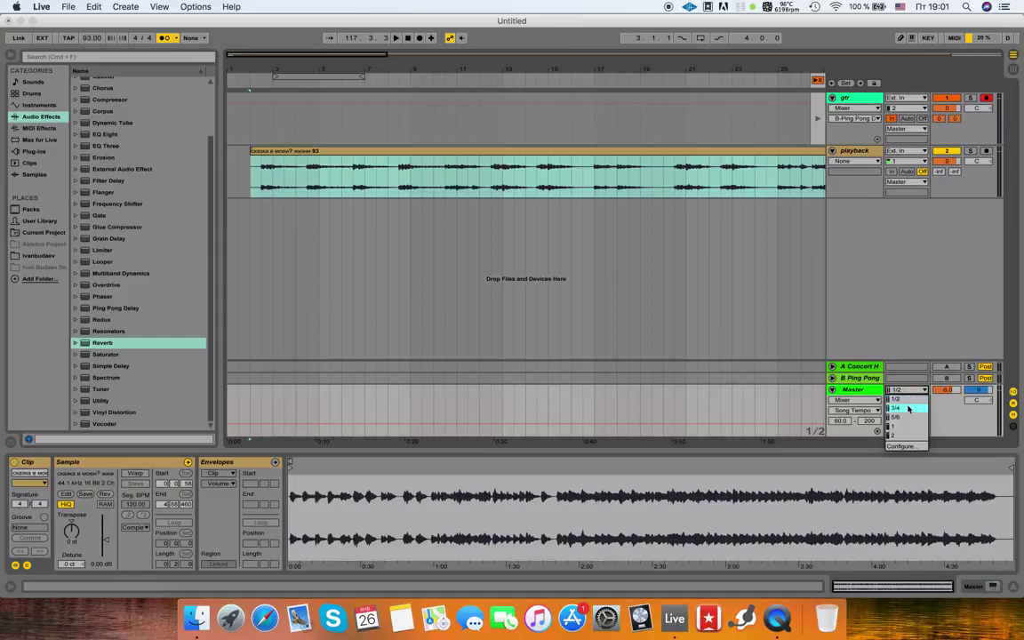
{"action": "left_click", "coordinate": [908, 411]}
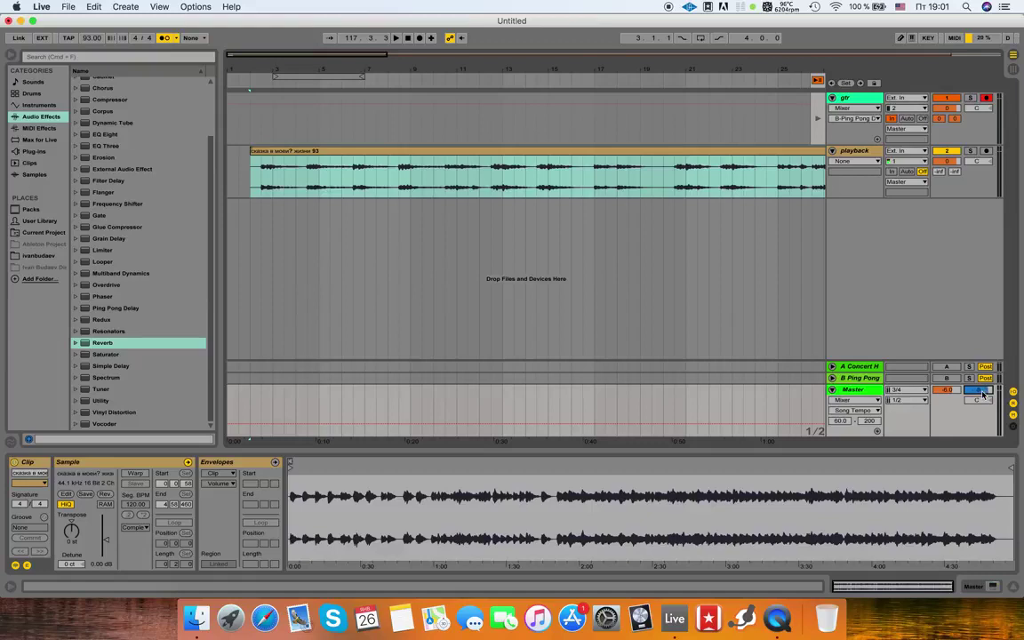
{"action": "left_click", "coordinate": [953, 391]}
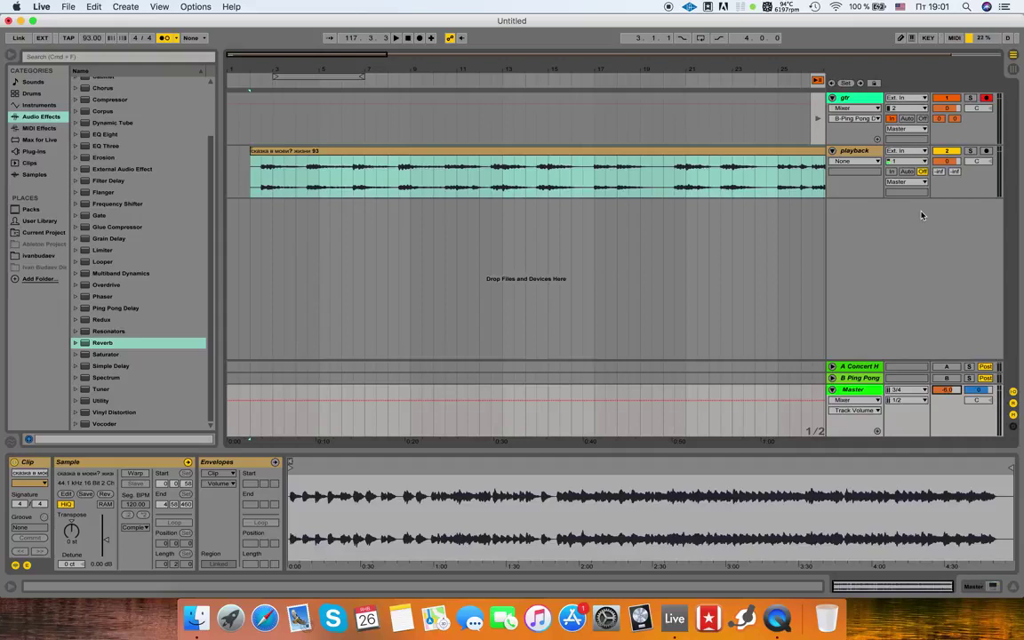
- Route the gtr track's audio output to Ext. Out 1/2
{"action": "left_click", "coordinate": [853, 389]}
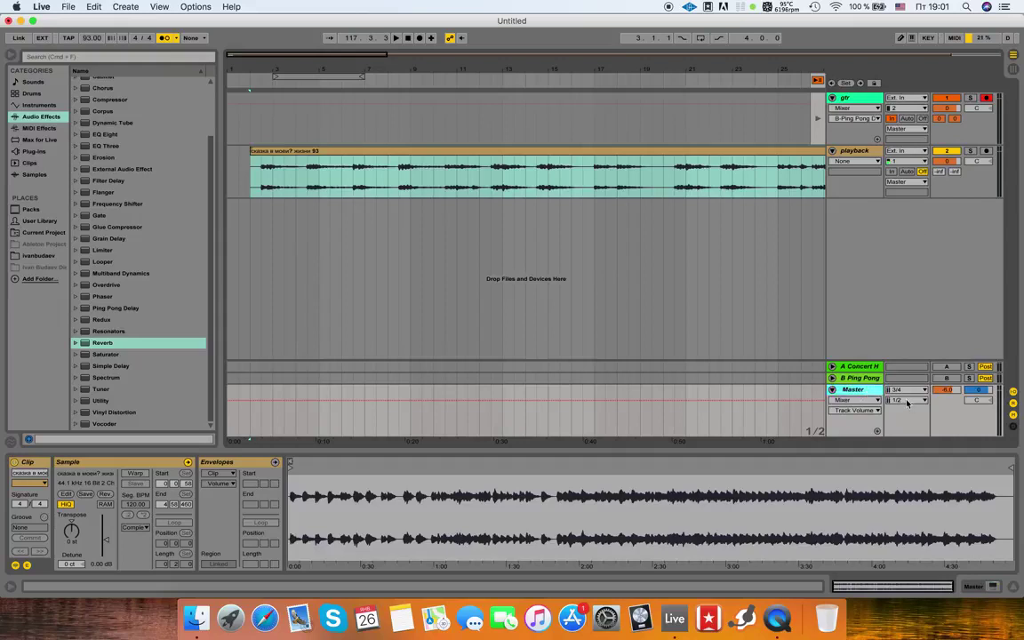
{"action": "left_click", "coordinate": [858, 101]}
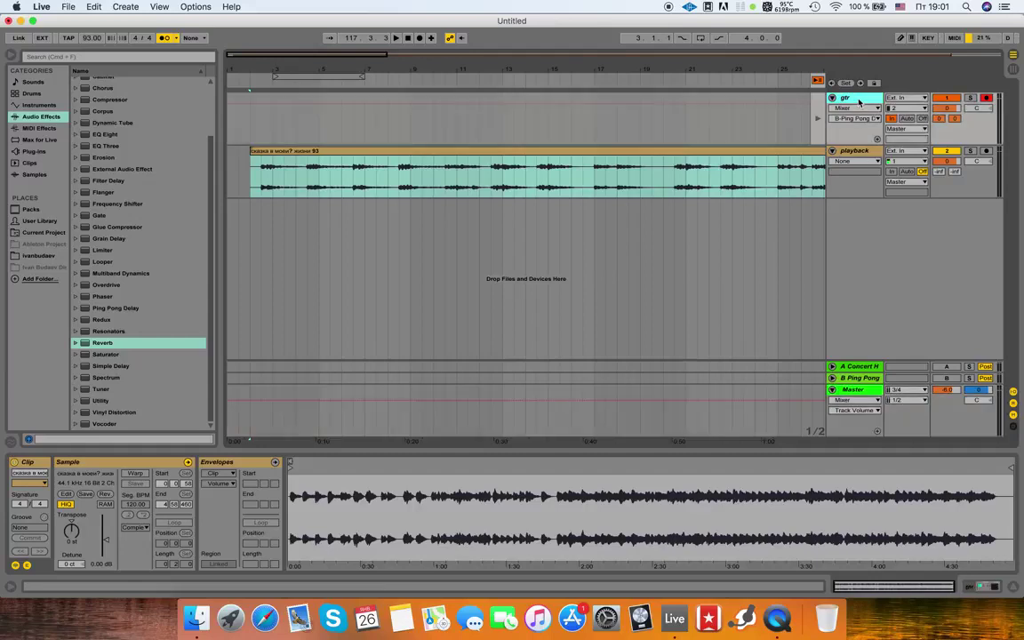
{"action": "left_click", "coordinate": [921, 109]}
{"action": "left_click", "coordinate": [921, 133]}
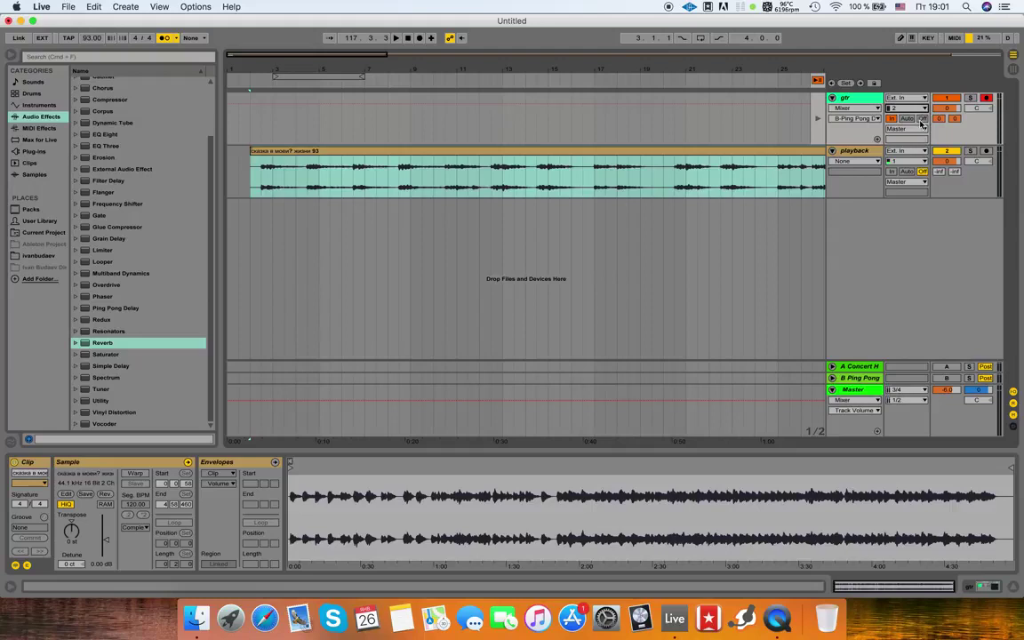
{"action": "left_click", "coordinate": [921, 130]}
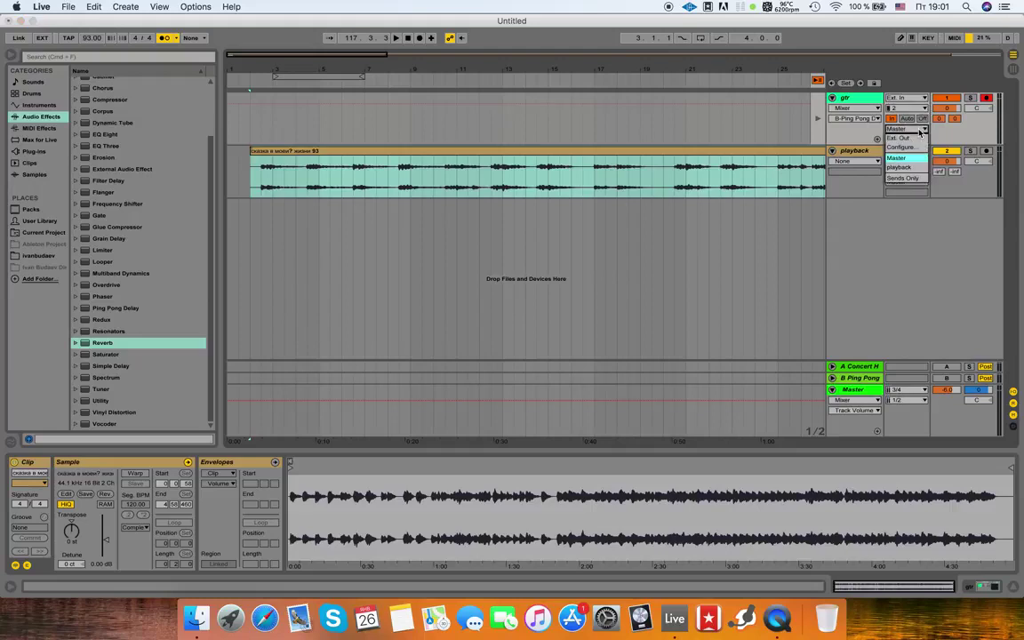
{"action": "left_click", "coordinate": [912, 141]}
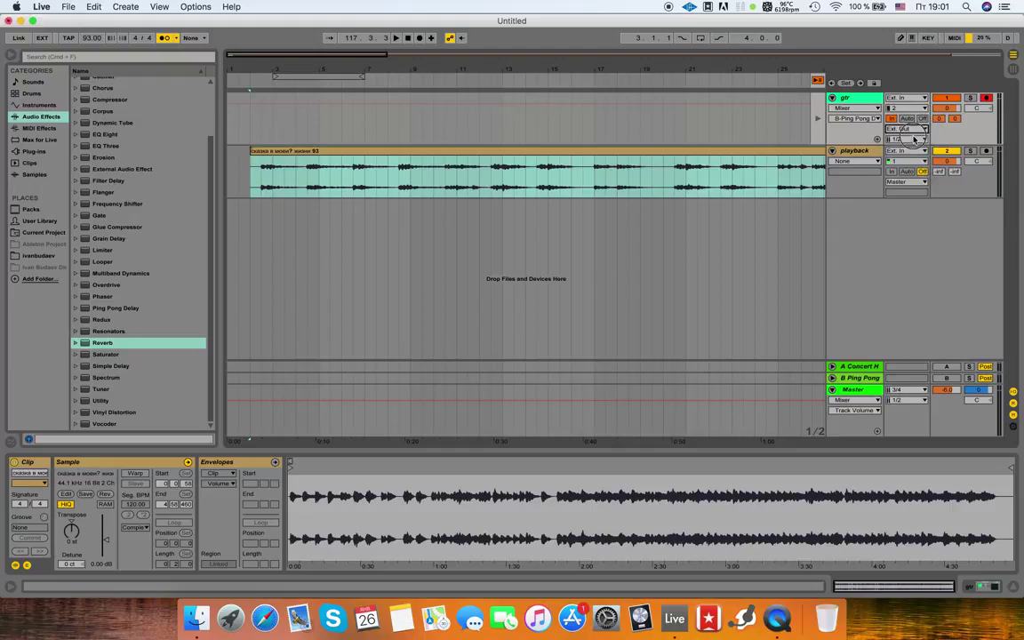
{"action": "left_click", "coordinate": [913, 141]}
{"action": "left_click", "coordinate": [898, 151]}
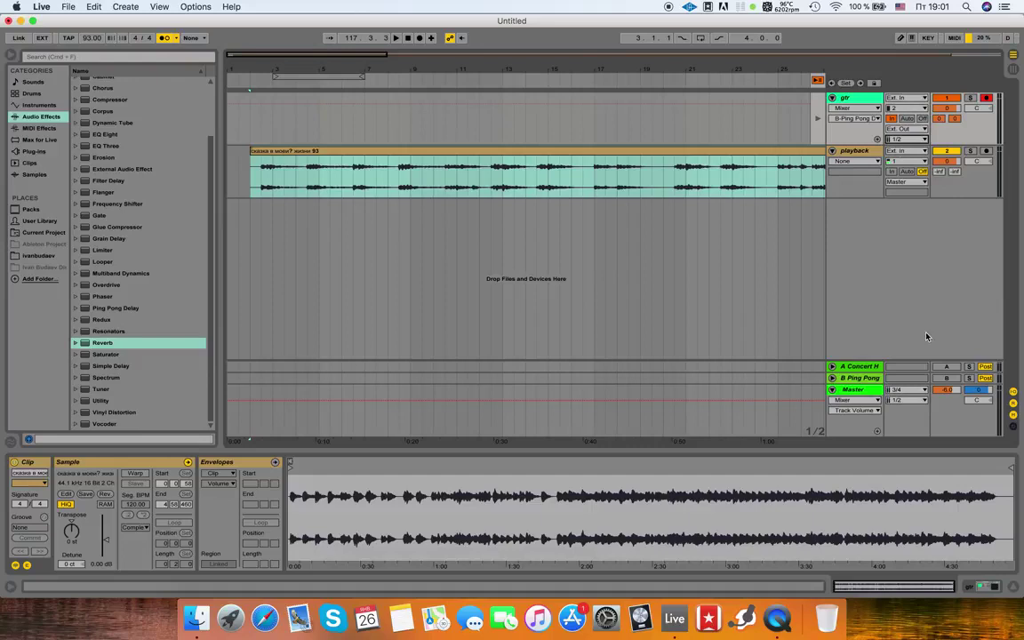
- Choose 1/2 as the Master output and route the playback track to Ext. Out 1/2
{"action": "left_click", "coordinate": [906, 402]}
{"action": "left_click", "coordinate": [905, 401]}
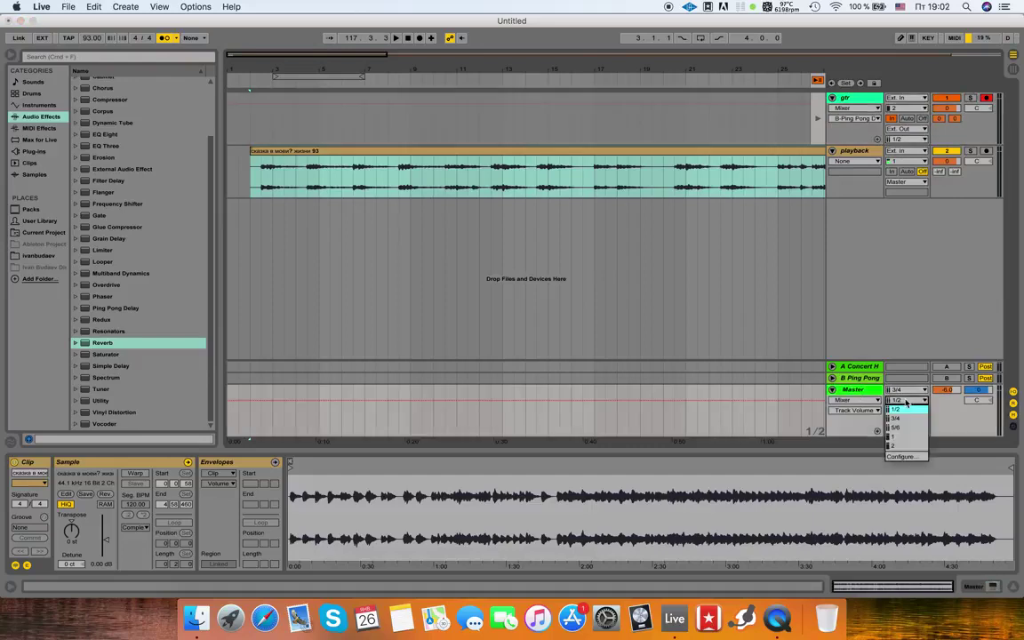
{"action": "left_click", "coordinate": [905, 407]}
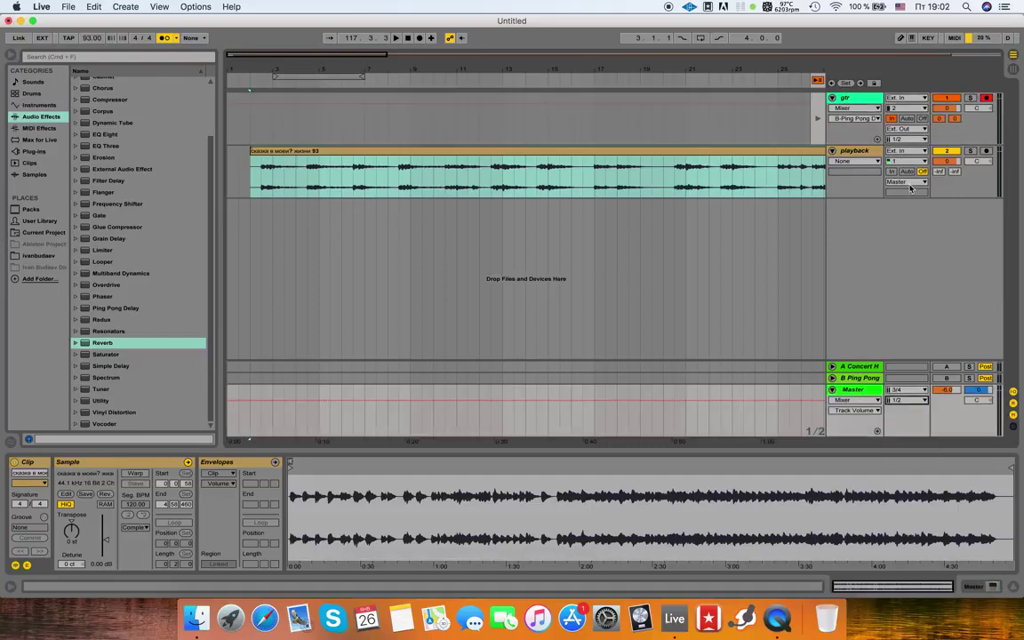
{"action": "left_click", "coordinate": [907, 182]}
{"action": "left_click", "coordinate": [912, 191]}
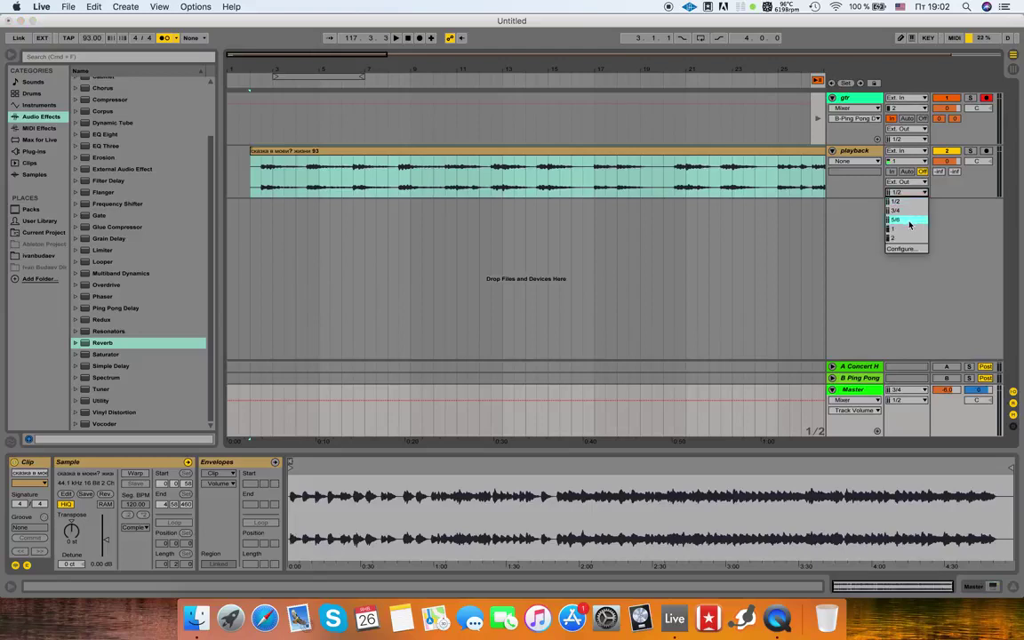
{"action": "left_click", "coordinate": [925, 193]}
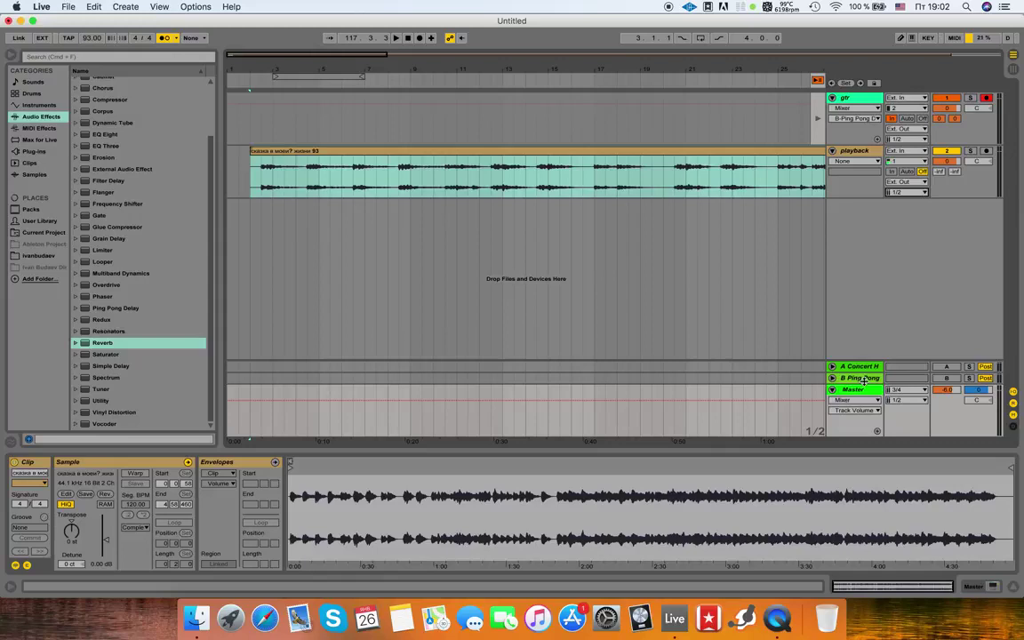
- Route the gtr track's audio output back to Master
{"action": "left_click", "coordinate": [914, 130]}
{"action": "left_click", "coordinate": [826, 121]}
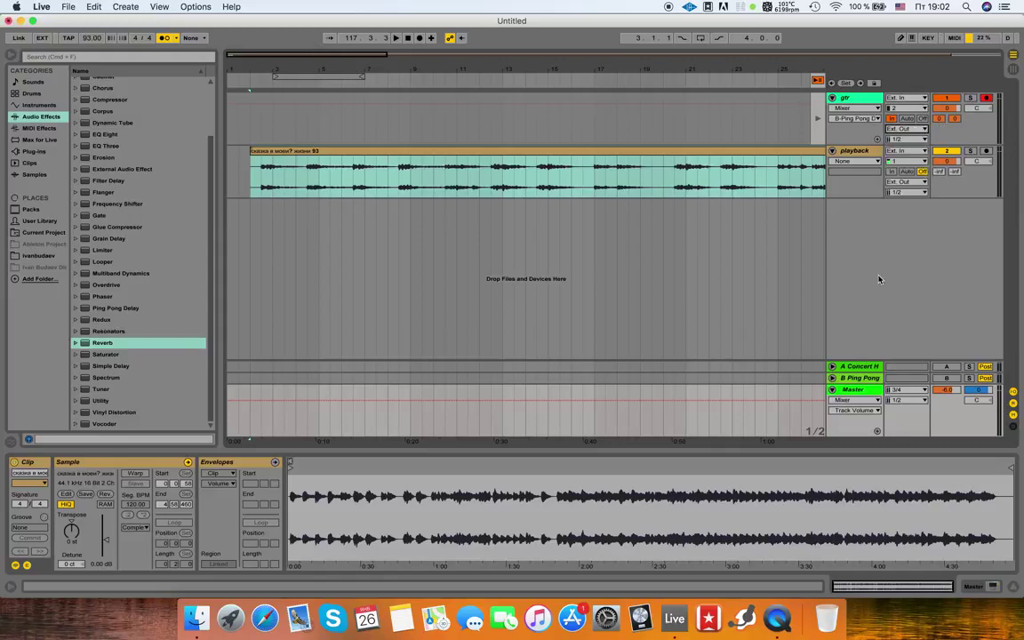
{"action": "left_click", "coordinate": [860, 366]}
{"action": "left_click", "coordinate": [852, 378]}
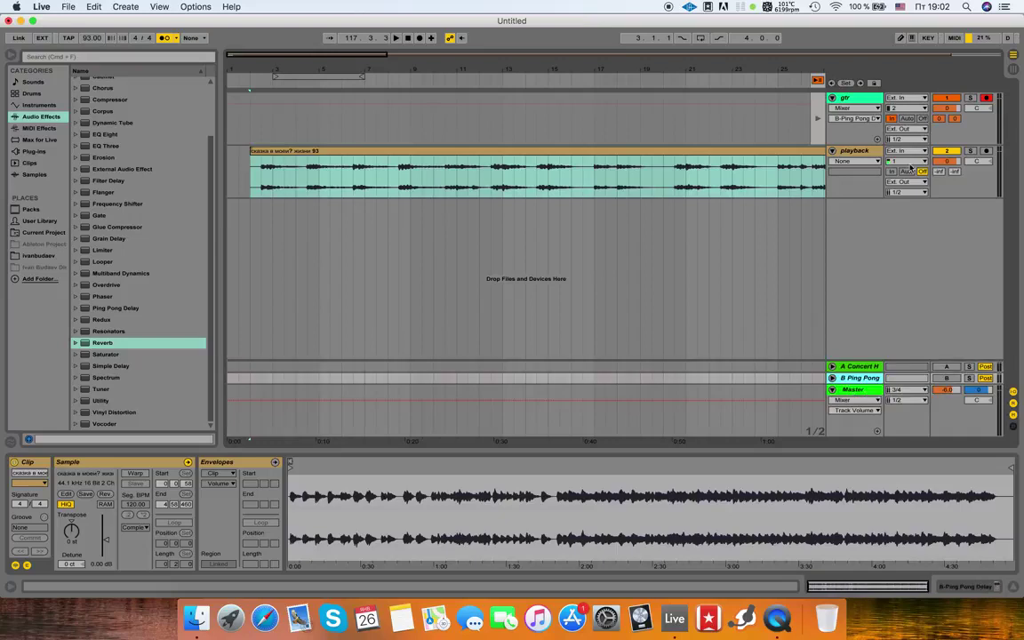
{"action": "left_click", "coordinate": [907, 130]}
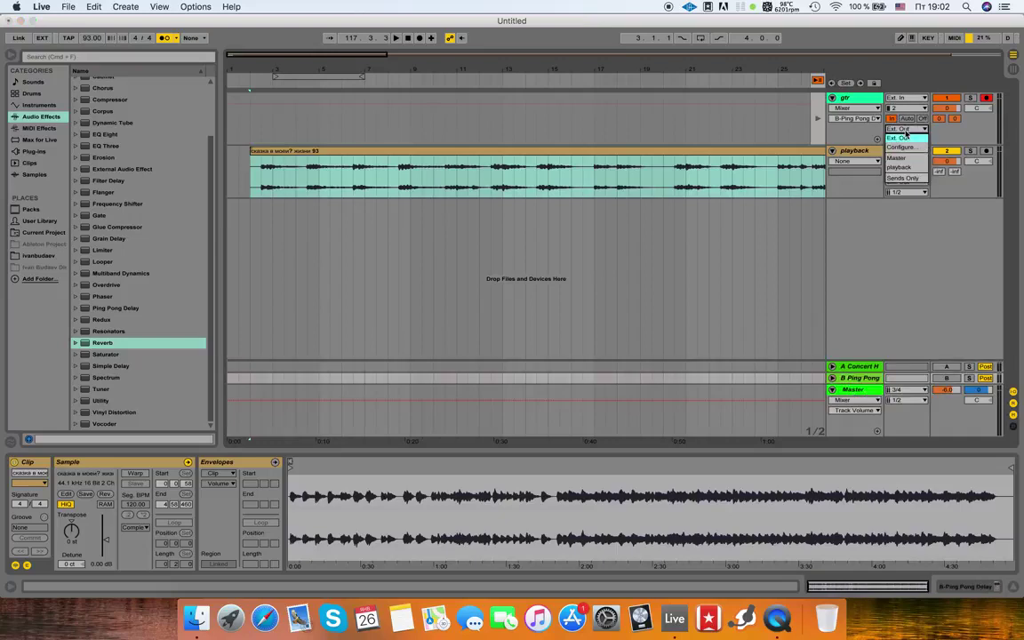
{"action": "left_click", "coordinate": [902, 159]}
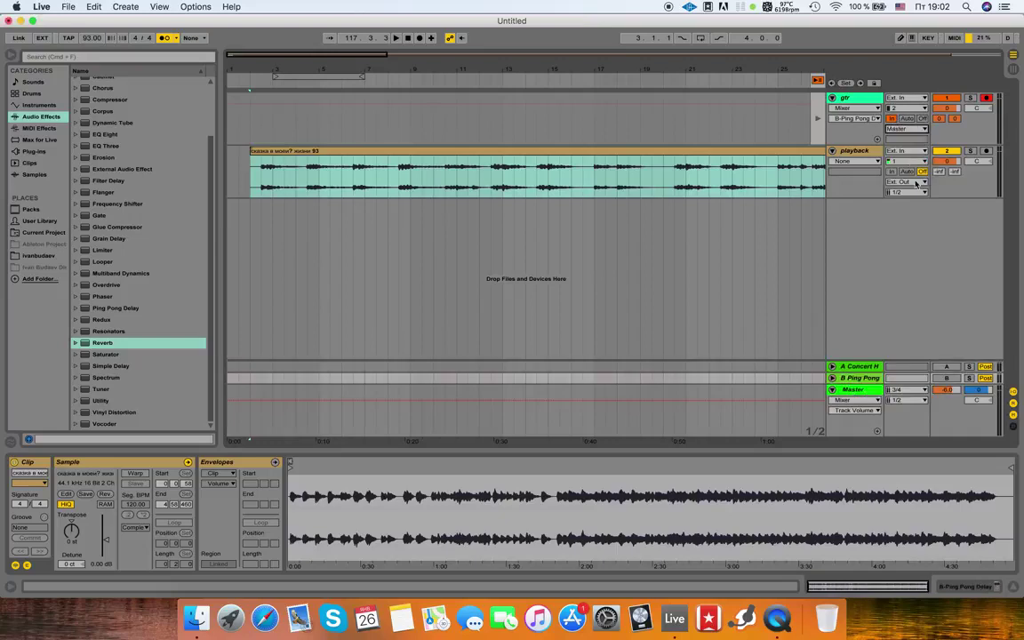
- Set the playback track's external output to 5/6
{"action": "left_click", "coordinate": [912, 405]}
{"action": "left_click", "coordinate": [908, 410]}
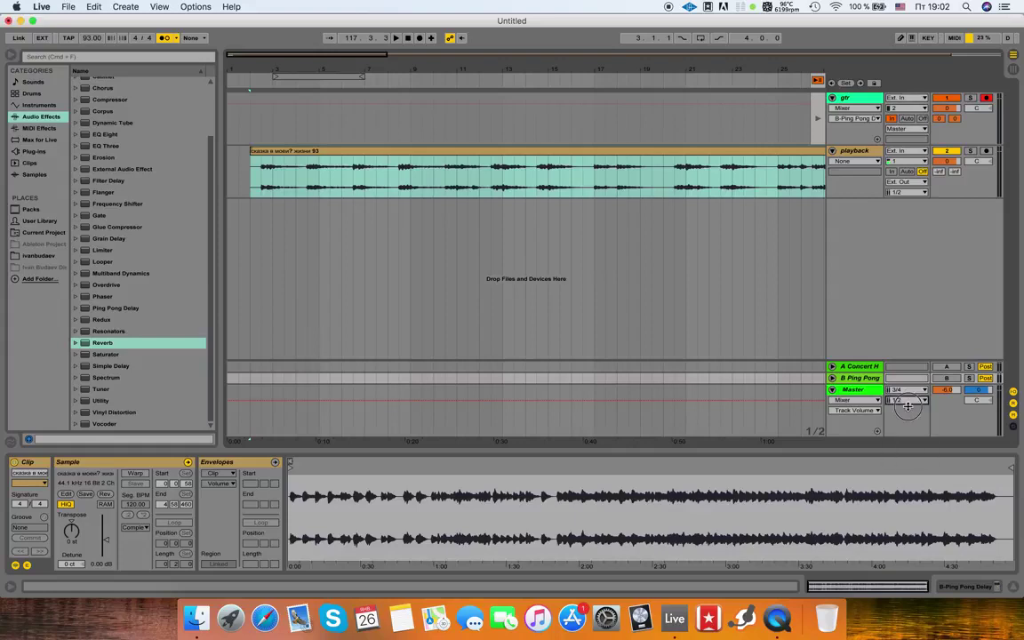
{"action": "left_click", "coordinate": [920, 194]}
{"action": "left_click", "coordinate": [897, 219]}
{"action": "left_click", "coordinate": [858, 368]}
{"action": "left_click", "coordinate": [858, 379]}
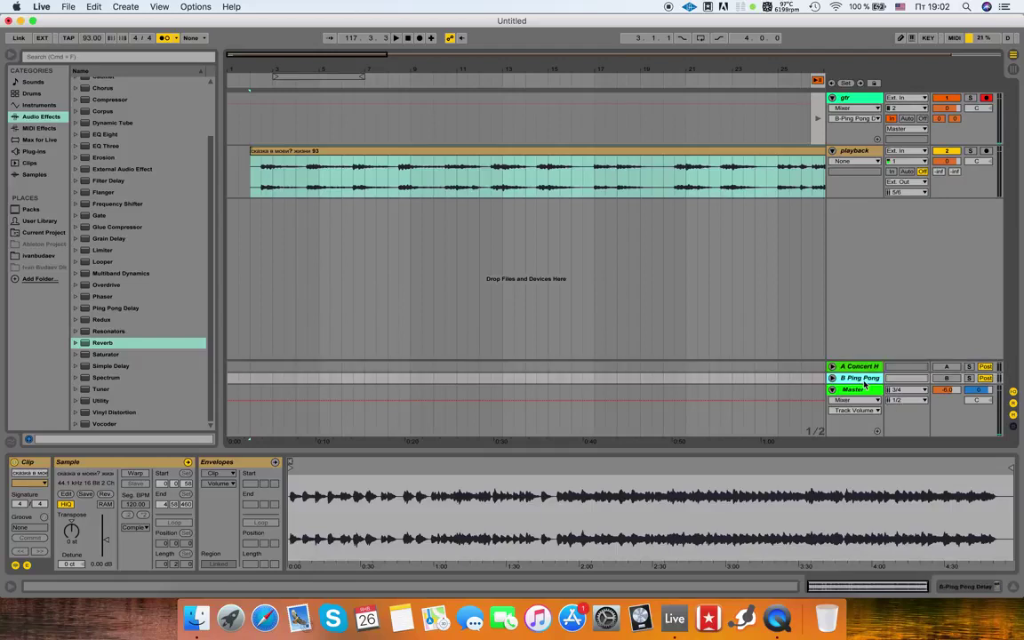
- Review the cue and playback output choices and play the playback clip from its start to check the 5/6 routing
{"action": "left_click", "coordinate": [904, 391]}
{"action": "left_click", "coordinate": [902, 407]}
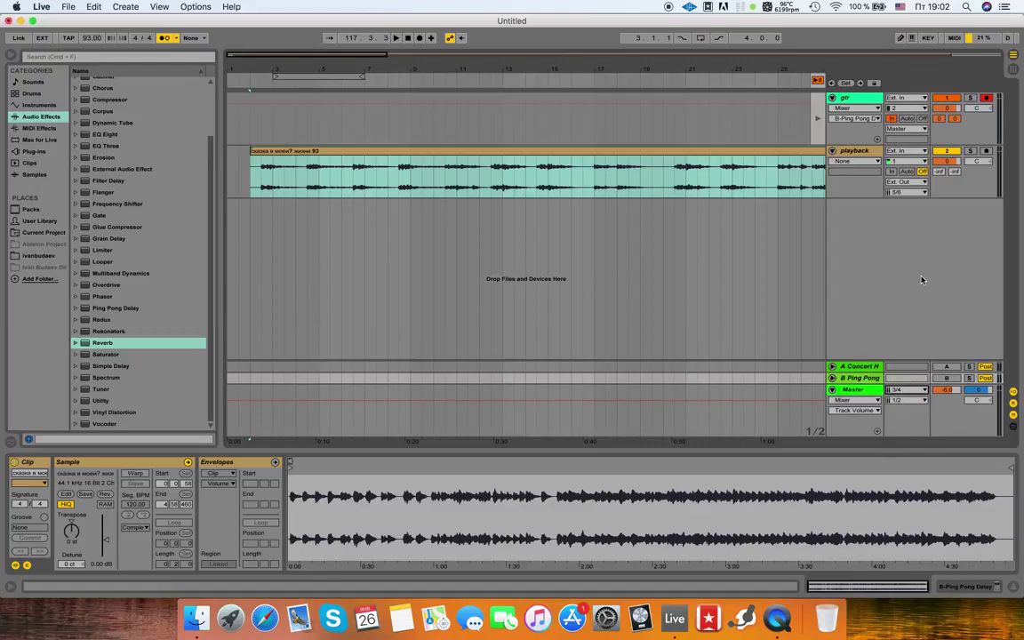
{"action": "left_click", "coordinate": [911, 194]}
{"action": "left_click", "coordinate": [906, 203]}
{"action": "left_click", "coordinate": [587, 183]}
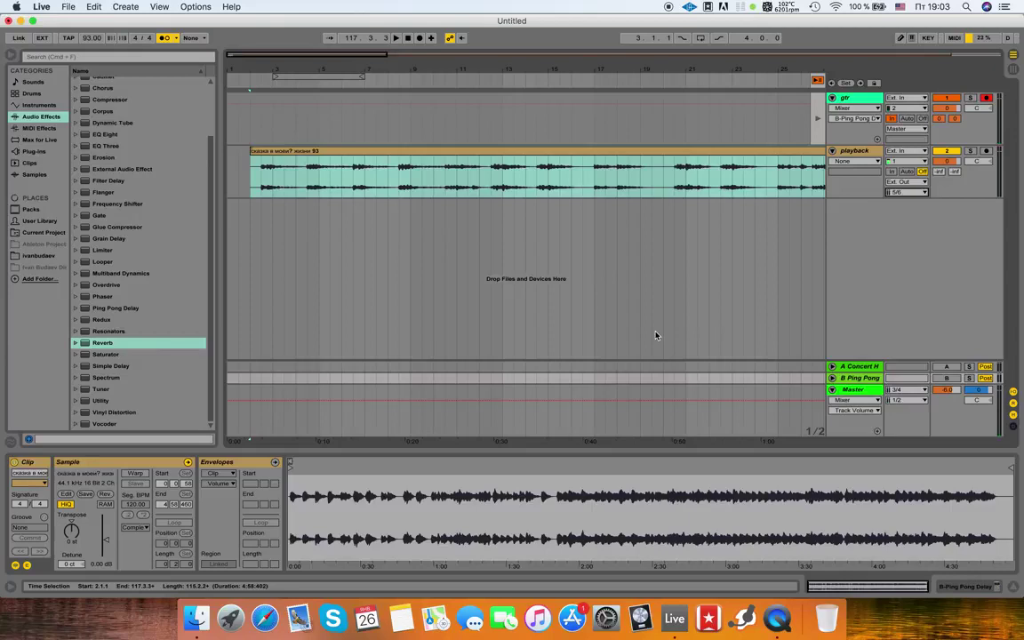
{"action": "key", "text": "space"}
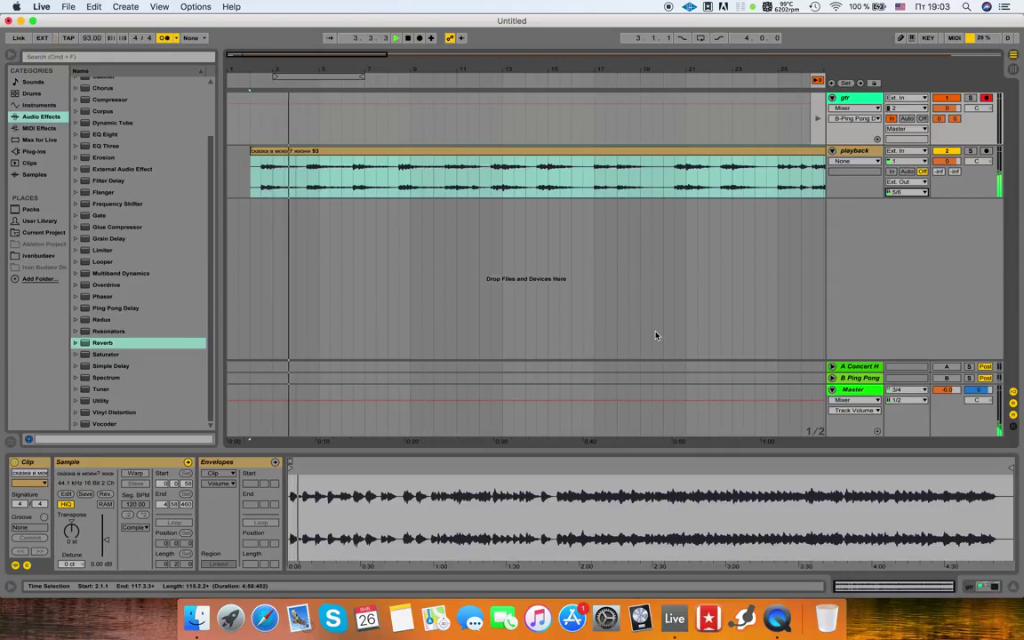
- Set the playback track's external output to 1/2 and play the clip again to check the routing
{"action": "left_click", "coordinate": [908, 192]}
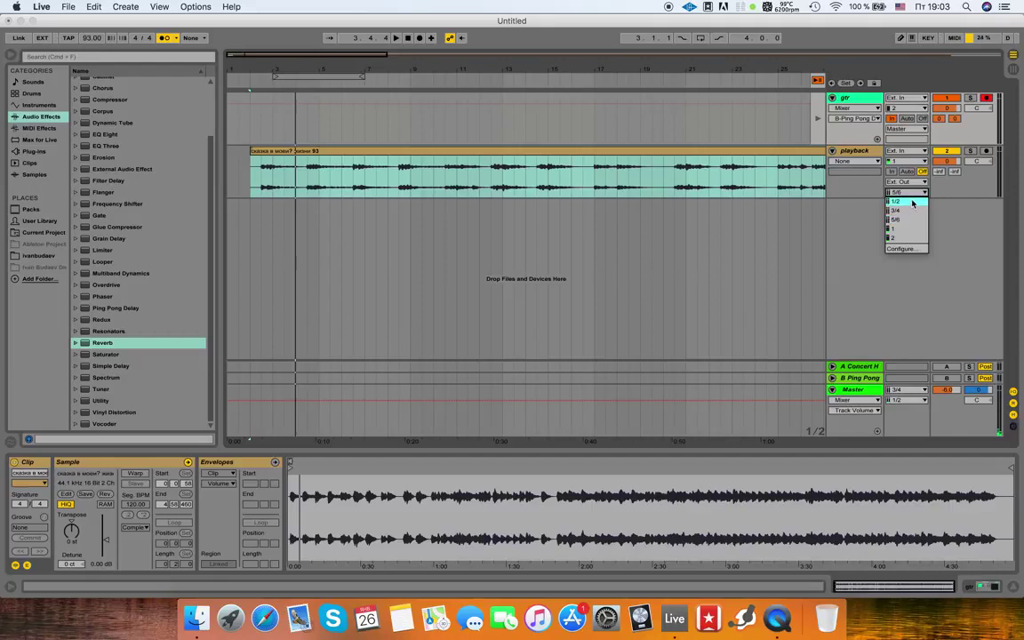
{"action": "left_click", "coordinate": [910, 201]}
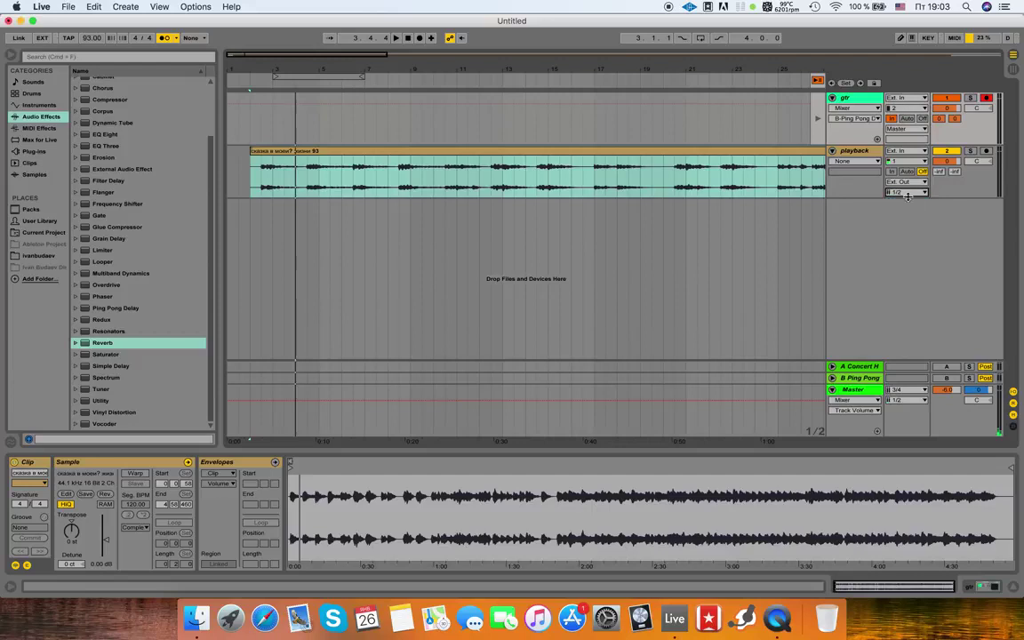
{"action": "left_click", "coordinate": [859, 153]}
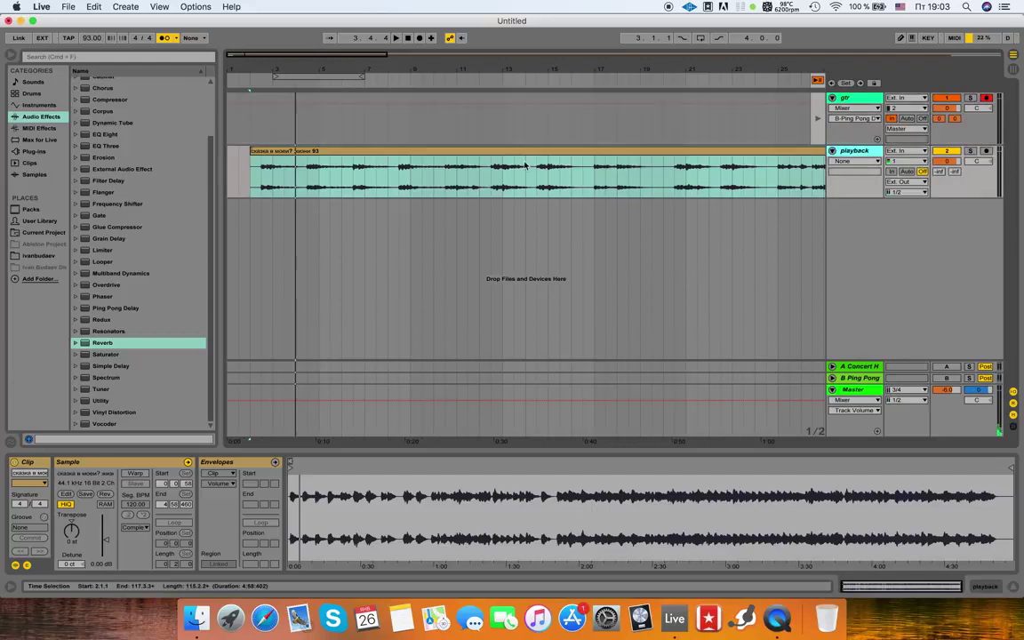
{"action": "key", "text": "space"}
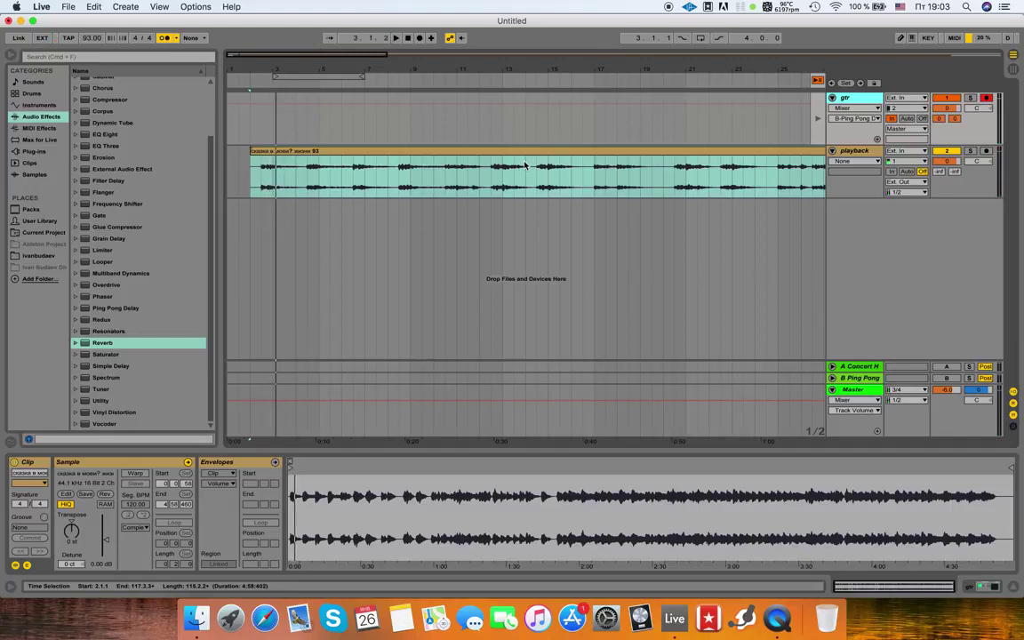
{"action": "key", "text": "space"}
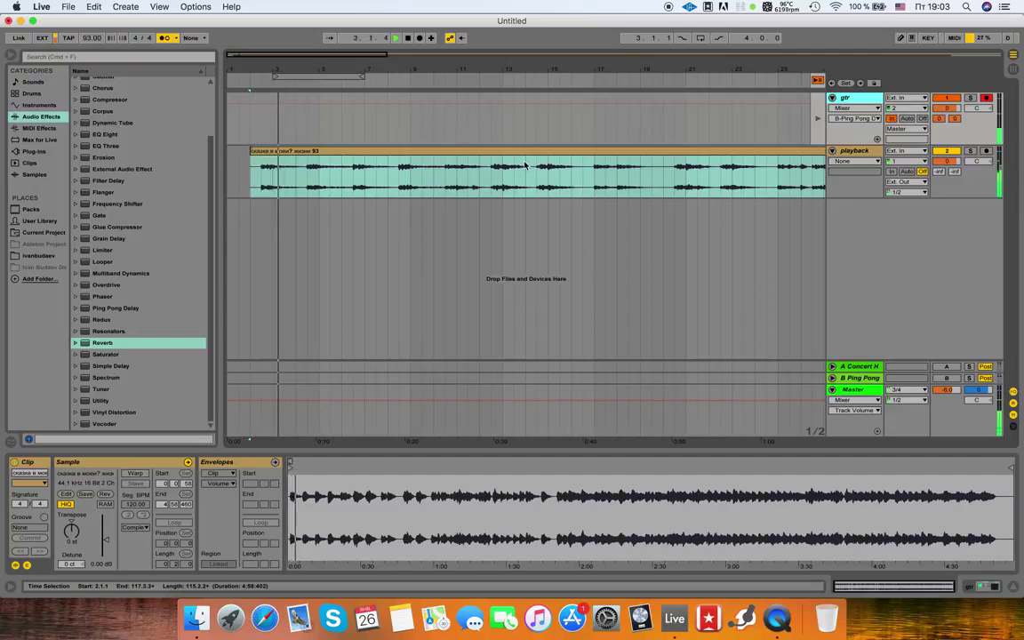
{"action": "key", "text": "space"}
- Set the Master track's cue output to 1/2
{"action": "left_click", "coordinate": [408, 157]}
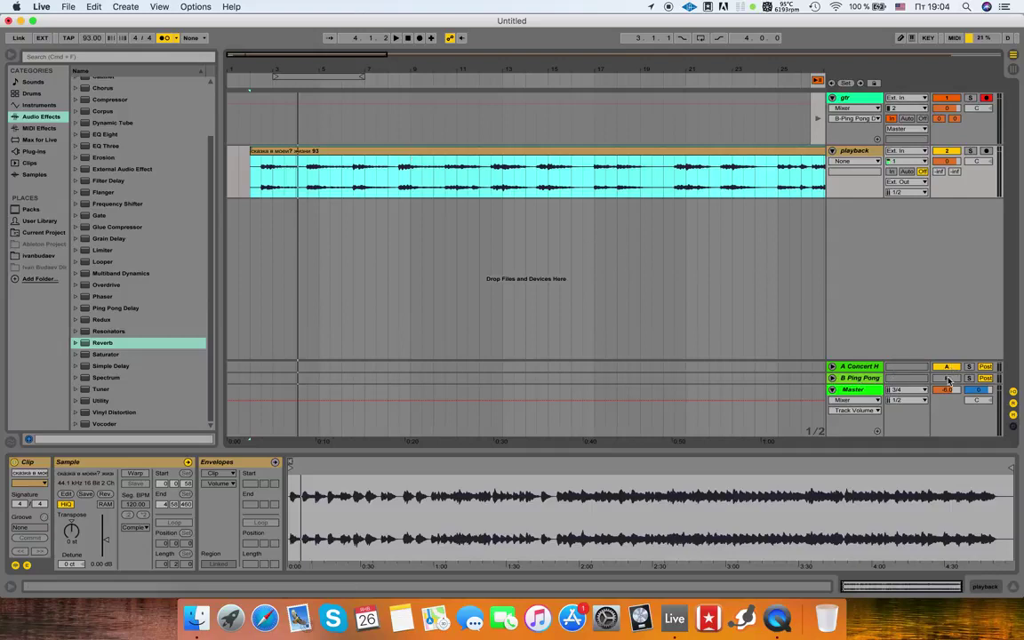
{"action": "left_click", "coordinate": [948, 366]}
{"action": "left_click", "coordinate": [948, 366]}
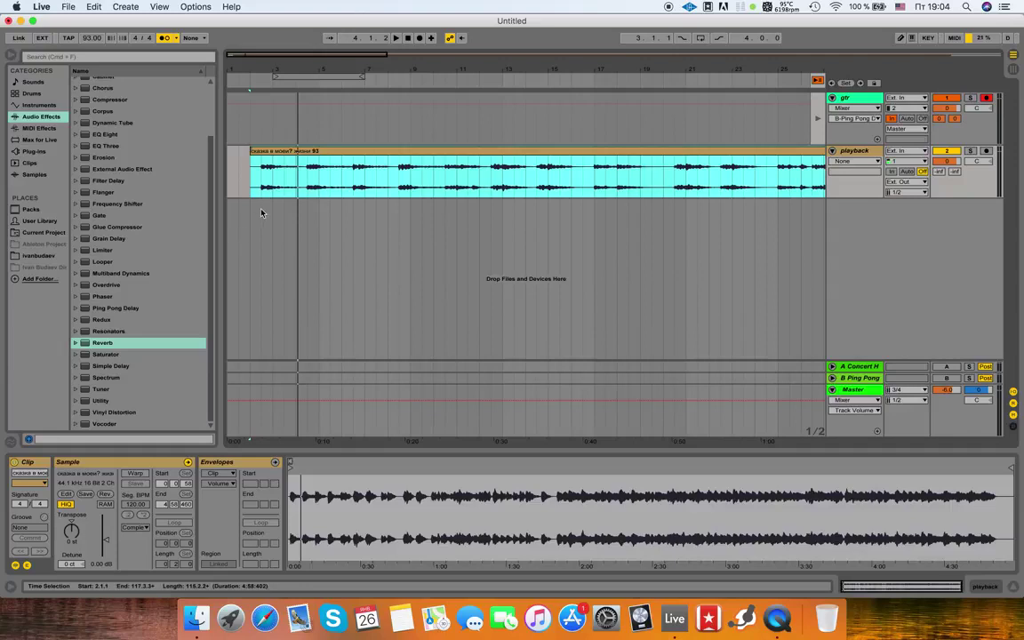
{"action": "left_click", "coordinate": [905, 390]}
{"action": "left_click", "coordinate": [895, 398]}
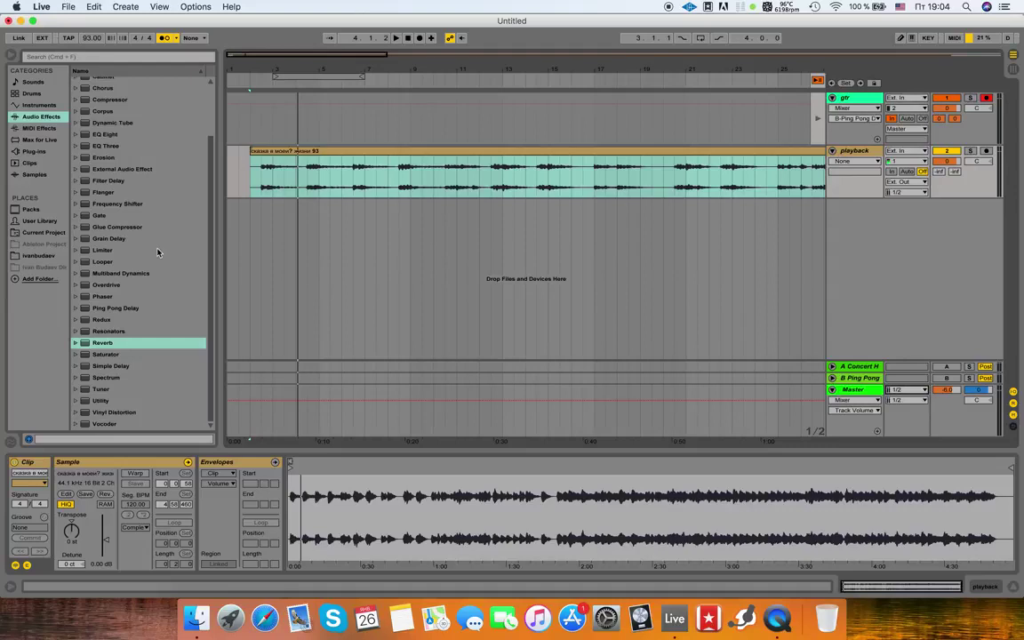
- Play the arrangement from 1.3.1 with the metronome, show the gtr track's devices during playback, and stop
{"action": "left_click", "coordinate": [251, 194]}
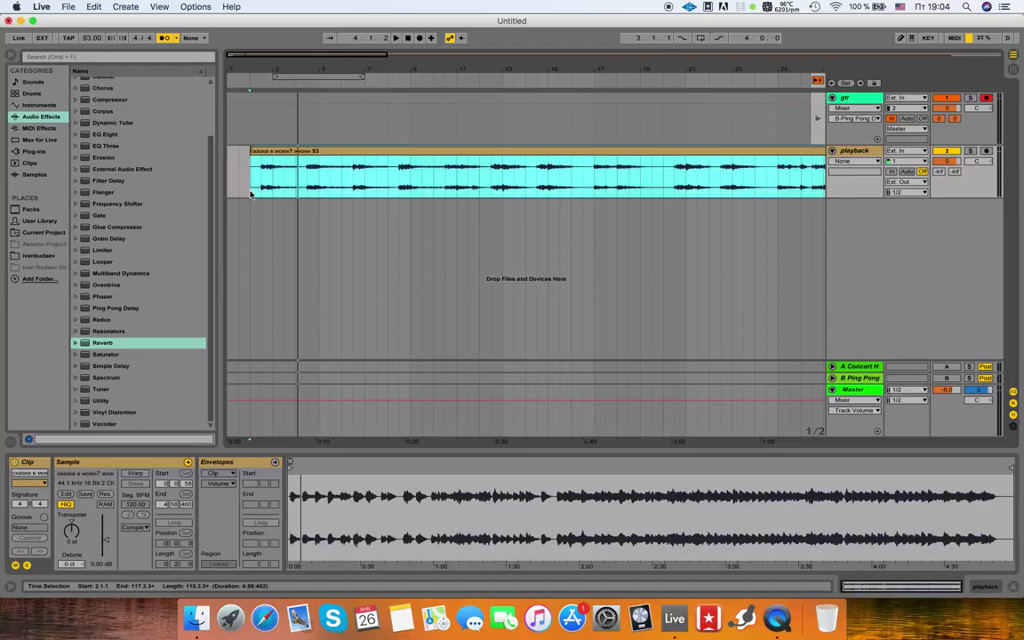
{"action": "left_click", "coordinate": [235, 193]}
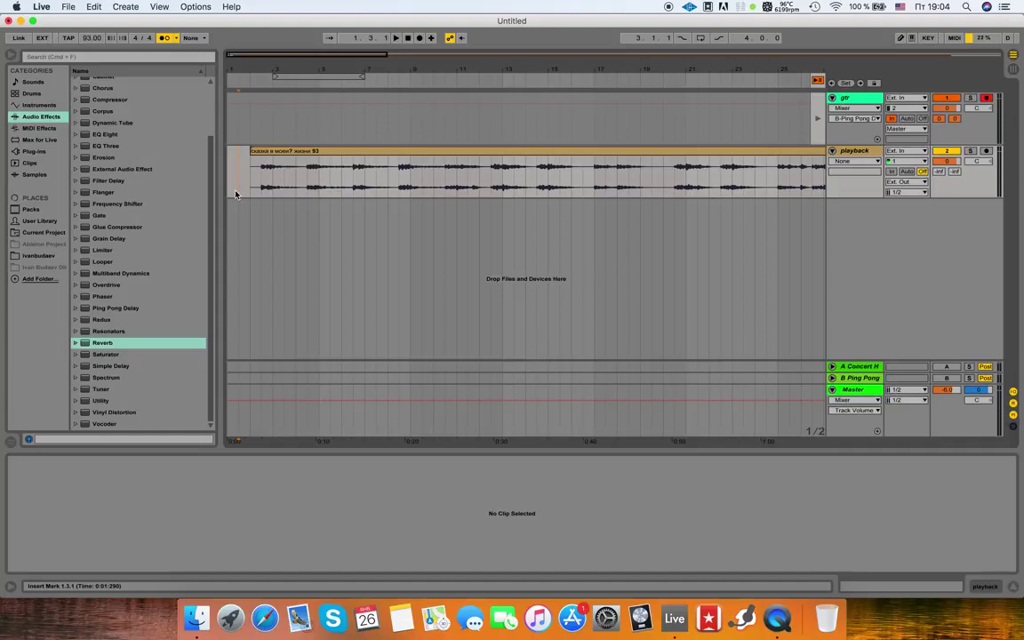
{"action": "left_click", "coordinate": [862, 104]}
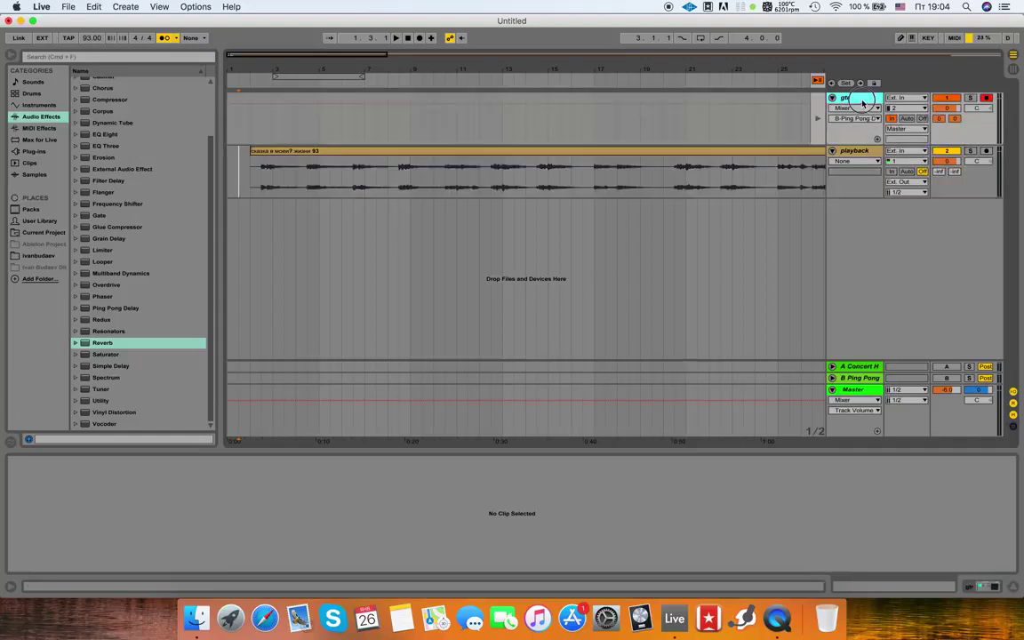
{"action": "left_click", "coordinate": [238, 189]}
{"action": "key", "text": "space"}
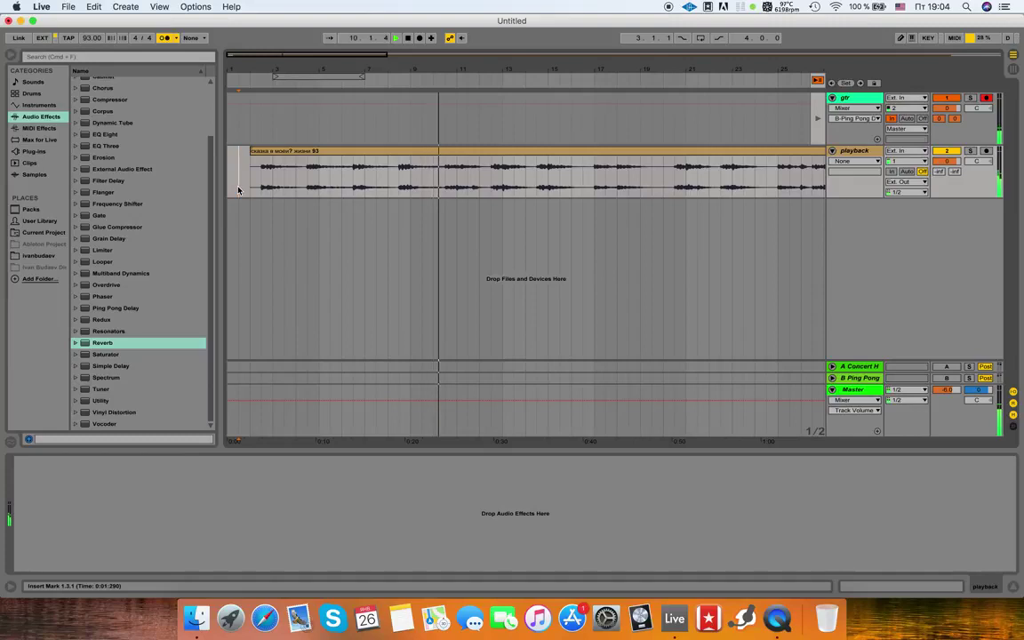
{"action": "key", "text": "Up"}
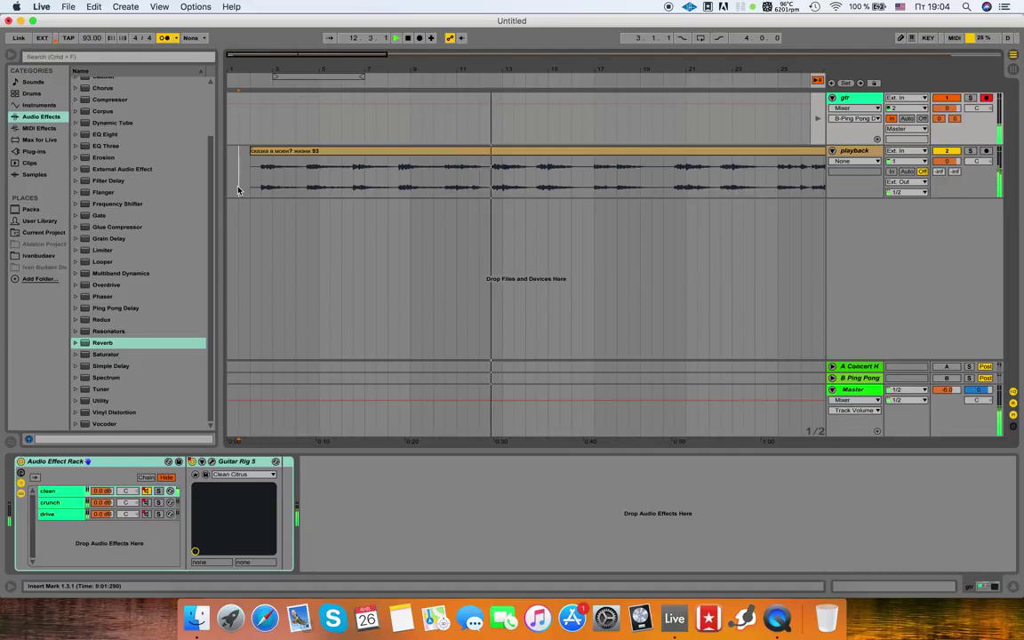
{"action": "key", "text": "space"}
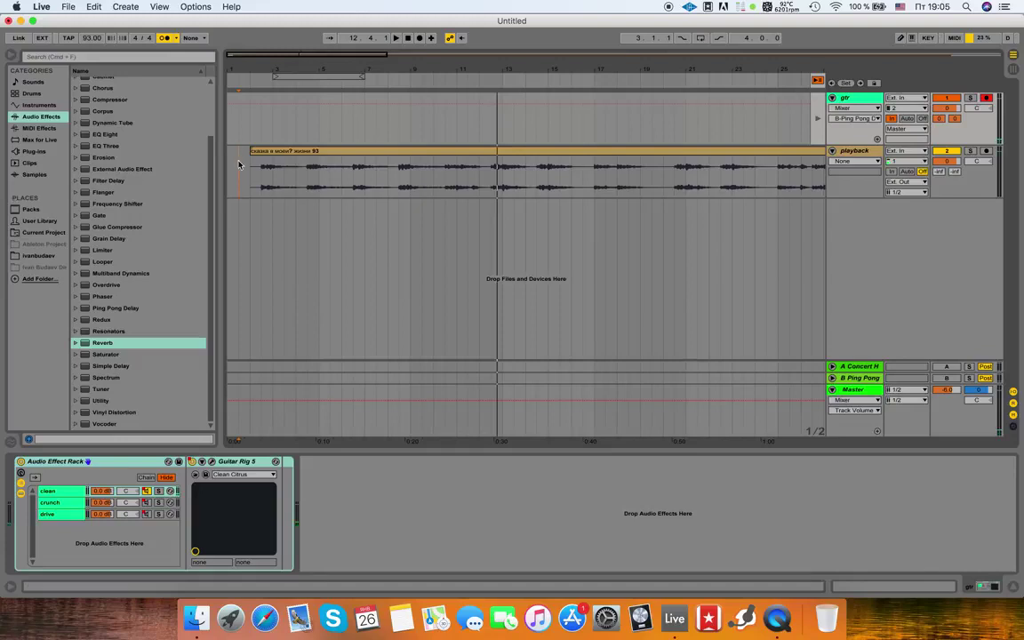
- Place the insert marker at 2.1.1 on the gtr track and switch to the Session view
{"action": "left_click", "coordinate": [249, 129]}
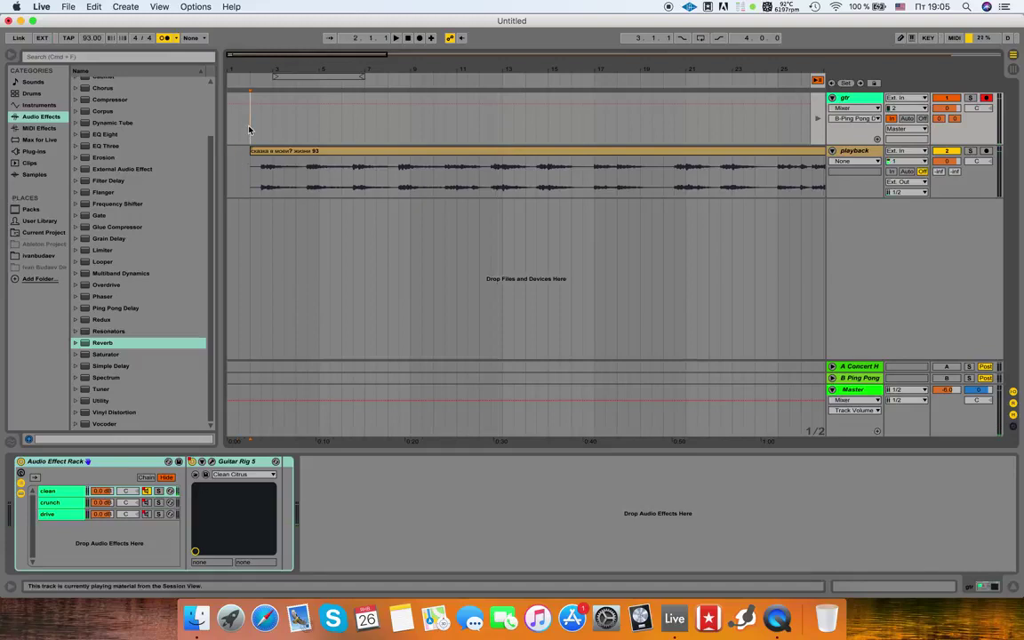
{"action": "key", "text": "Tab"}
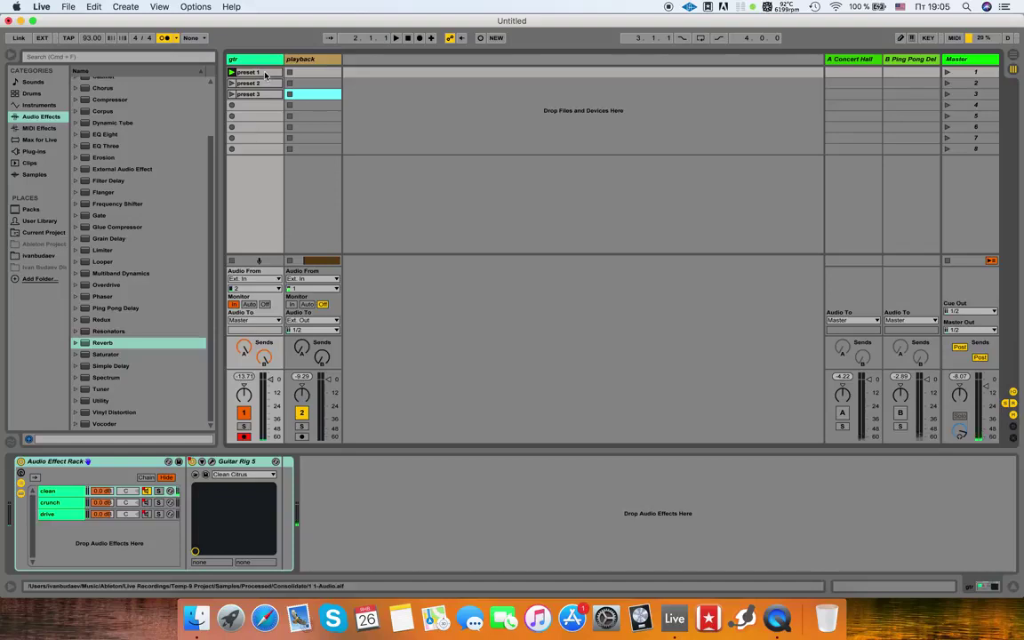
- Place the preset 2 clip at 2.1.1 on the gtr track in the Arrangement view and extend its end to 13.1.1
{"action": "left_click_drag", "start_coordinate": [265, 85], "coordinate": [259, 120]}
{"action": "key", "text": "Tab"}
{"action": "left_click", "coordinate": [257, 117]}
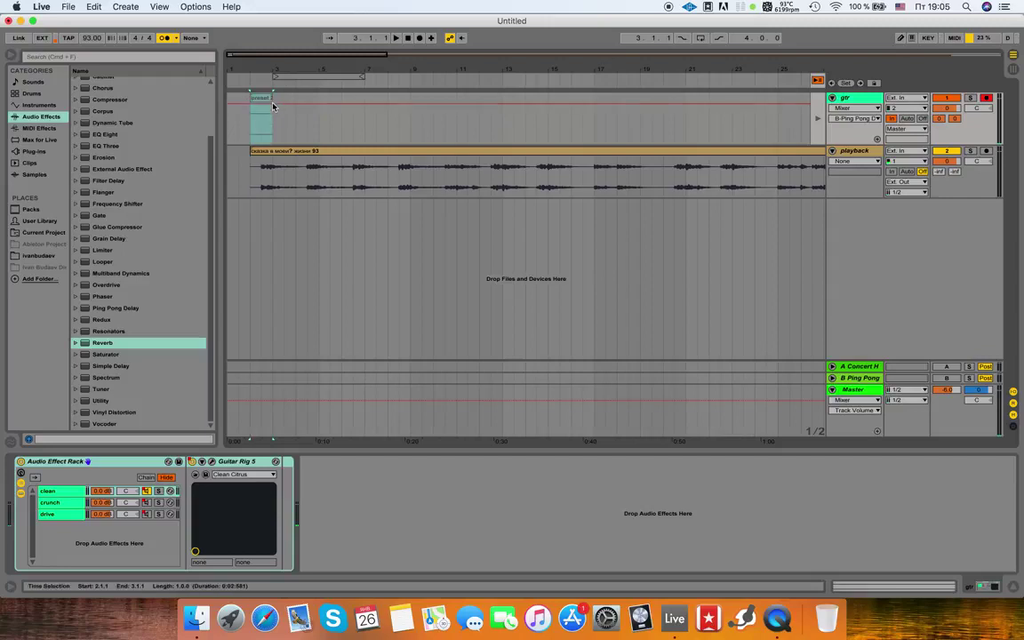
{"action": "left_click_drag", "start_coordinate": [267, 98], "coordinate": [307, 98]}
{"action": "double_click", "coordinate": [286, 96]}
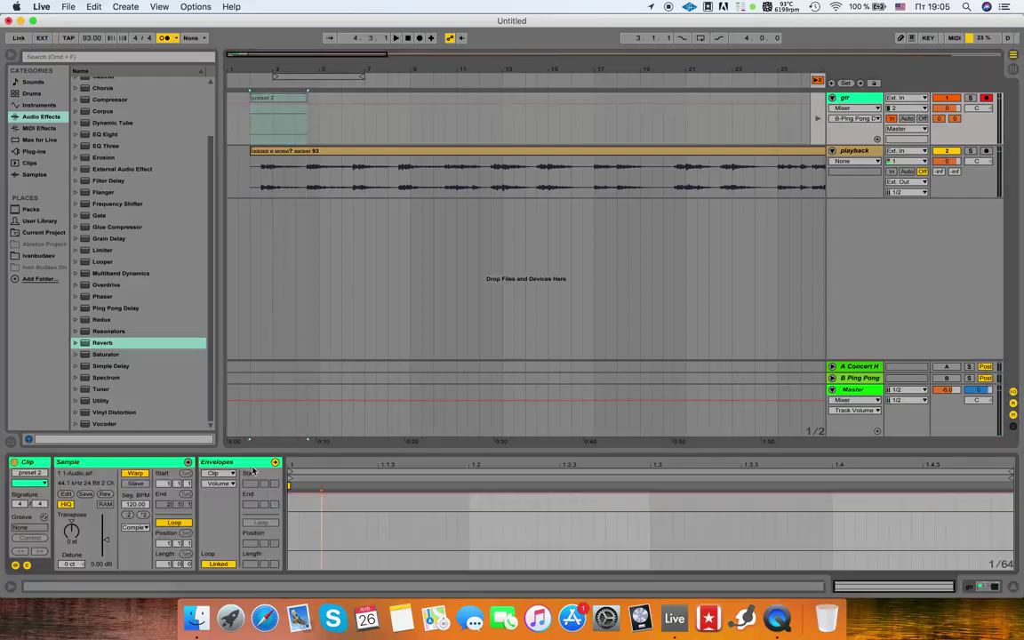
{"action": "left_click_drag", "start_coordinate": [307, 98], "coordinate": [502, 99]}
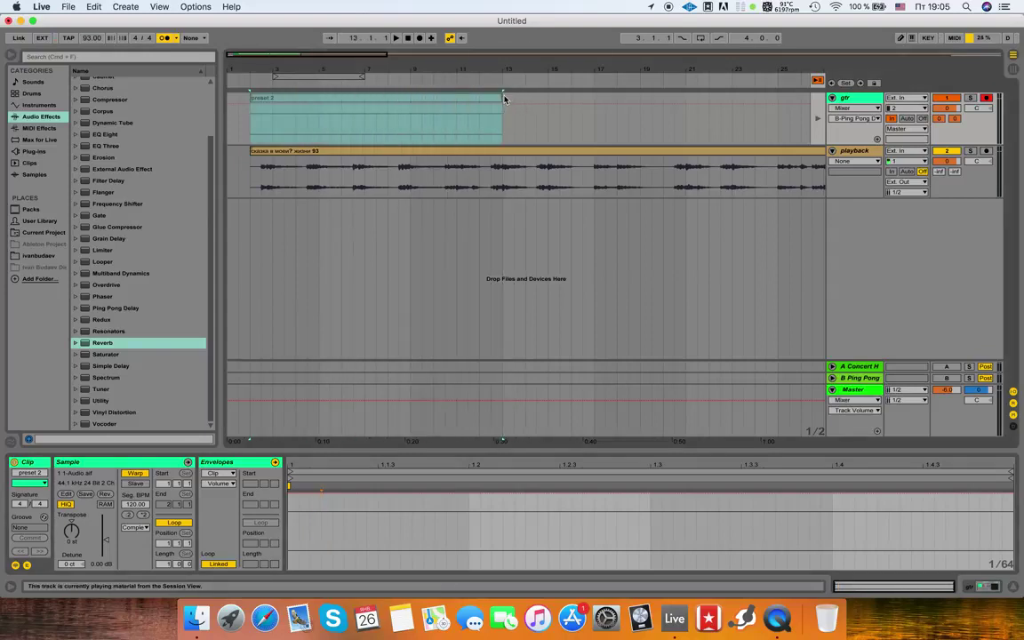
- Place the preset 1 clip from the Session view at 13.1.1 on the gtr track and extend it to 18.3.1
{"action": "key", "text": "Tab"}
{"action": "left_click", "coordinate": [253, 72]}
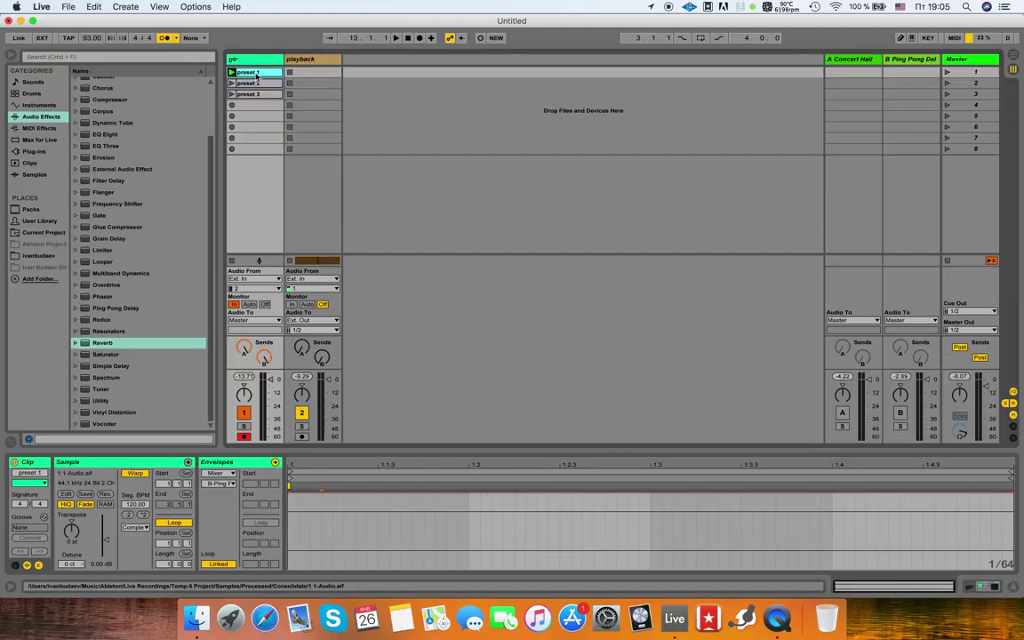
{"action": "key", "text": "Tab"}
{"action": "left_click_drag", "start_coordinate": [487, 153], "coordinate": [622, 99]}
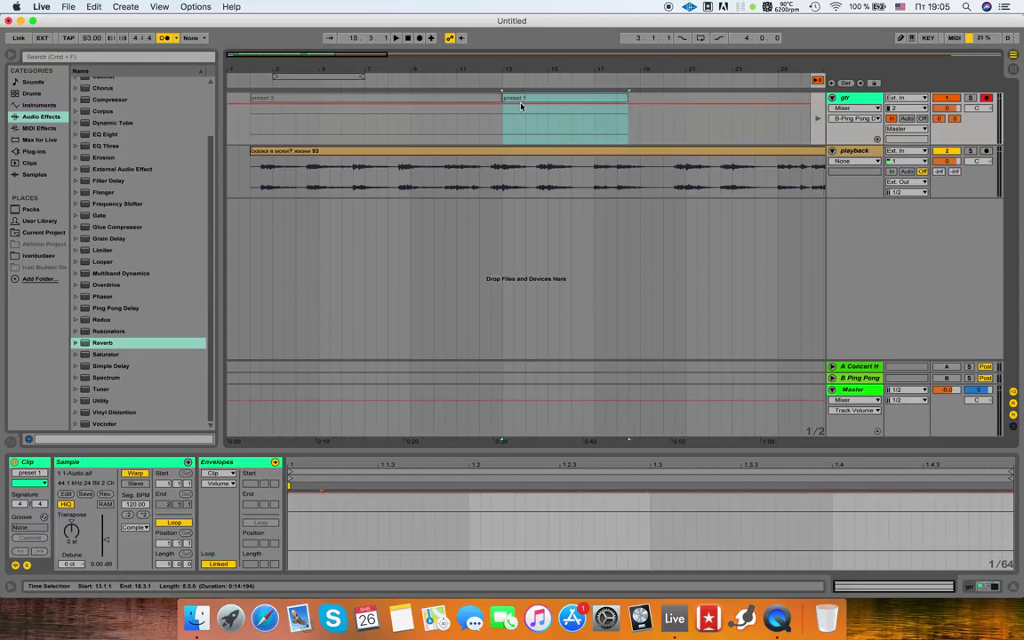
- Place the preset 3 clip at 18.3.1 on the gtr track in the Arrangement view and extend it to 25.1.1
{"action": "key", "text": "Tab"}
{"action": "left_click_drag", "start_coordinate": [241, 101], "coordinate": [778, 107]}
{"action": "key", "text": "Tab"}
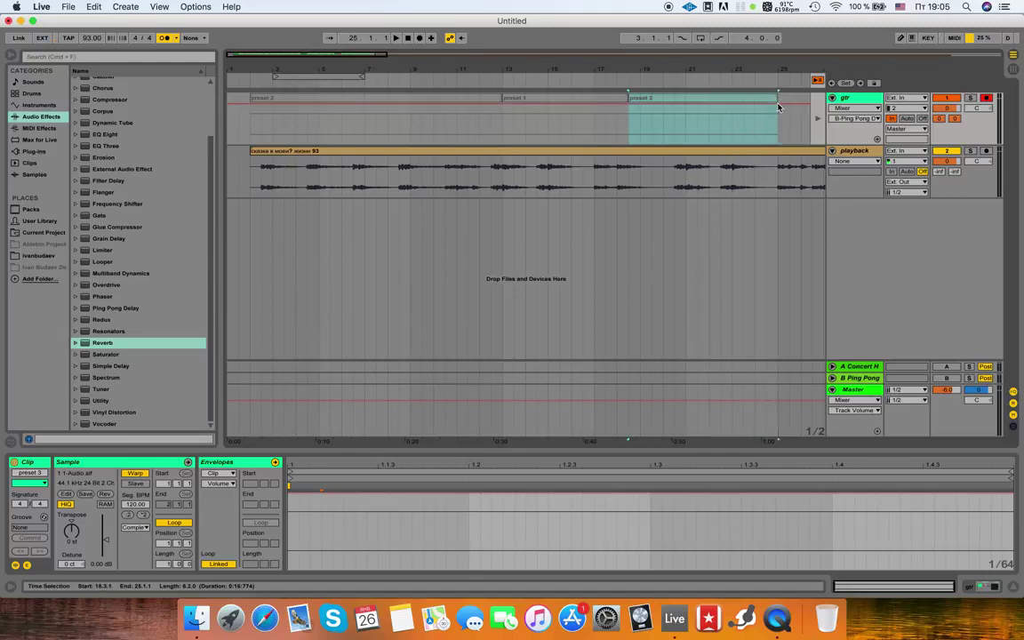
- Return playback to the arrangement, play it from the preset 2 clip at 2.1.1, and show the gtr track's devices
{"action": "left_click", "coordinate": [816, 81]}
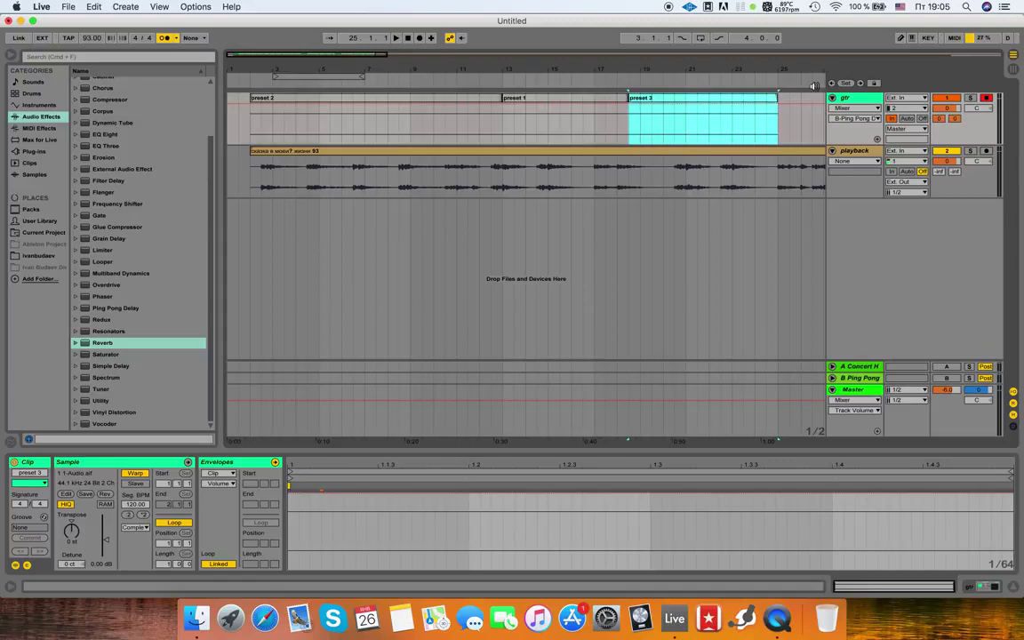
{"action": "left_click", "coordinate": [373, 100]}
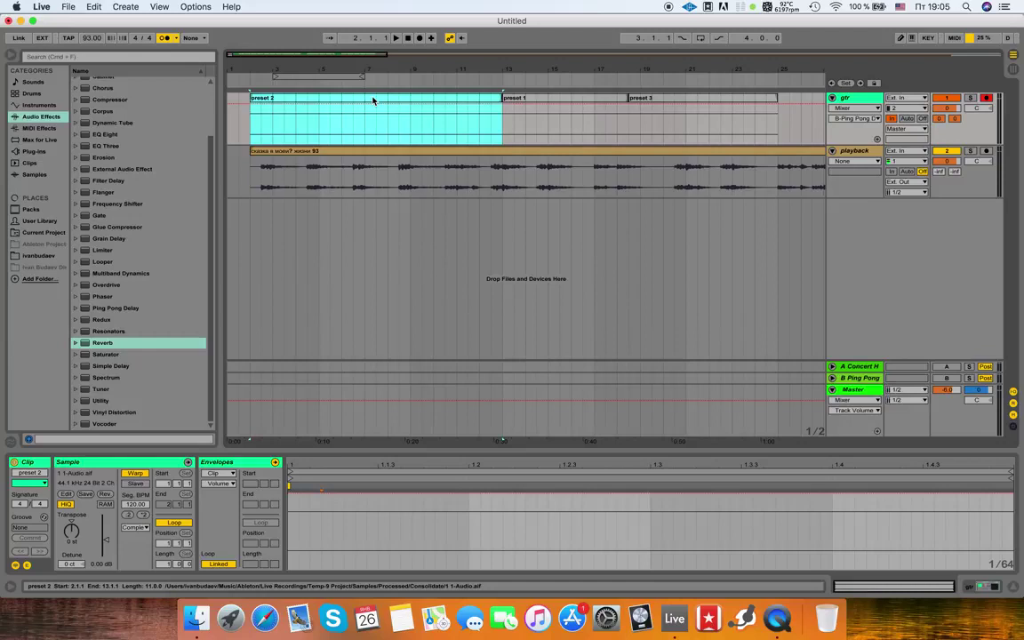
{"action": "key", "text": "space"}
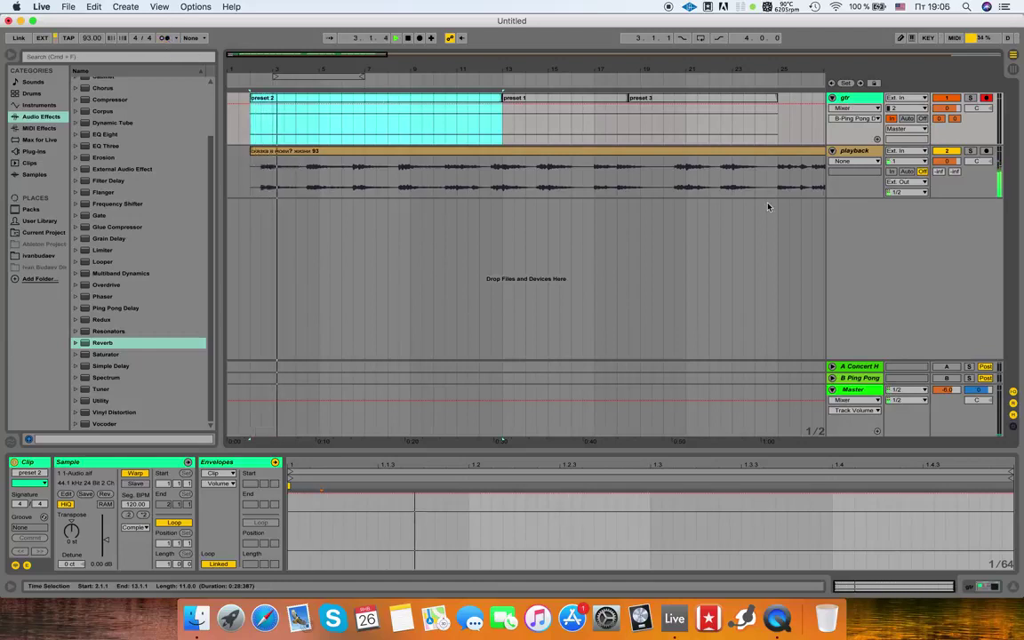
{"action": "left_click", "coordinate": [874, 112]}
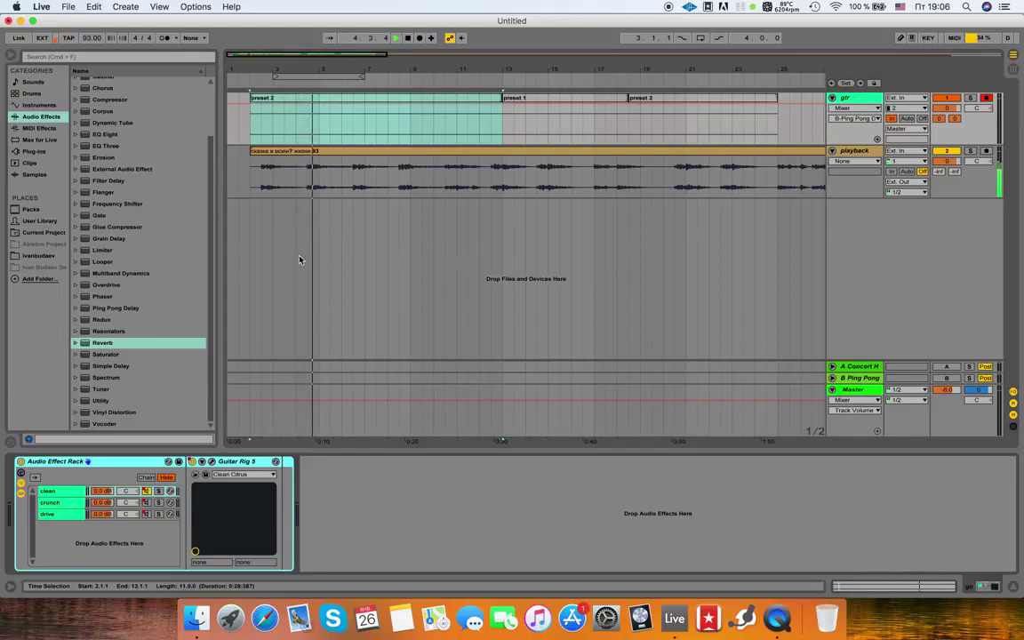
- During playback, move the start of the preset 1 clip to 7.1.1 and the start of the preset 3 clip to 13.1.1
{"action": "left_click_drag", "start_coordinate": [503, 98], "coordinate": [363, 99]}
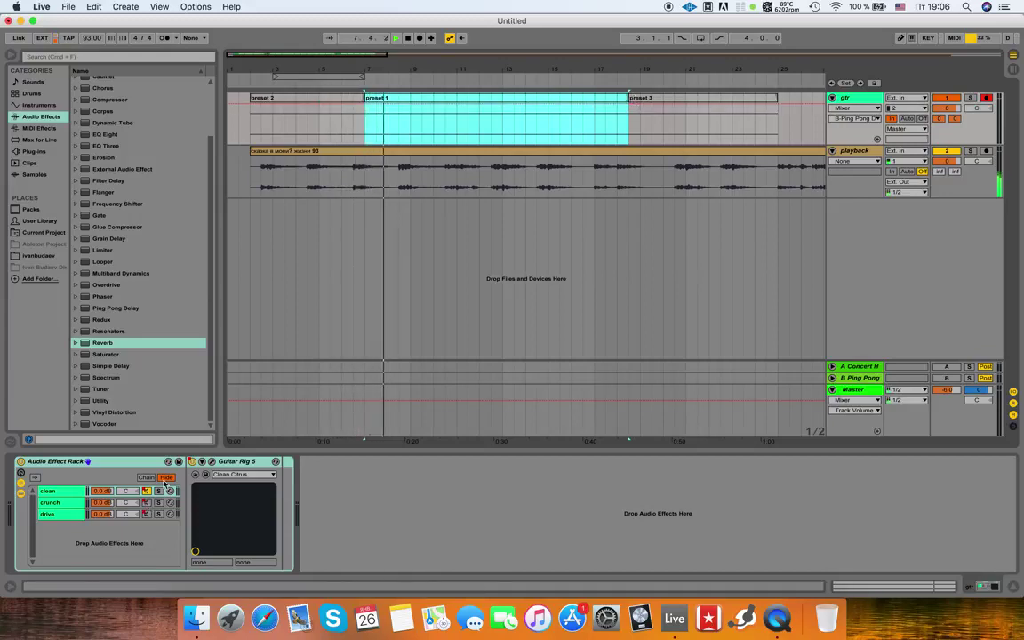
{"action": "left_click", "coordinate": [479, 99]}
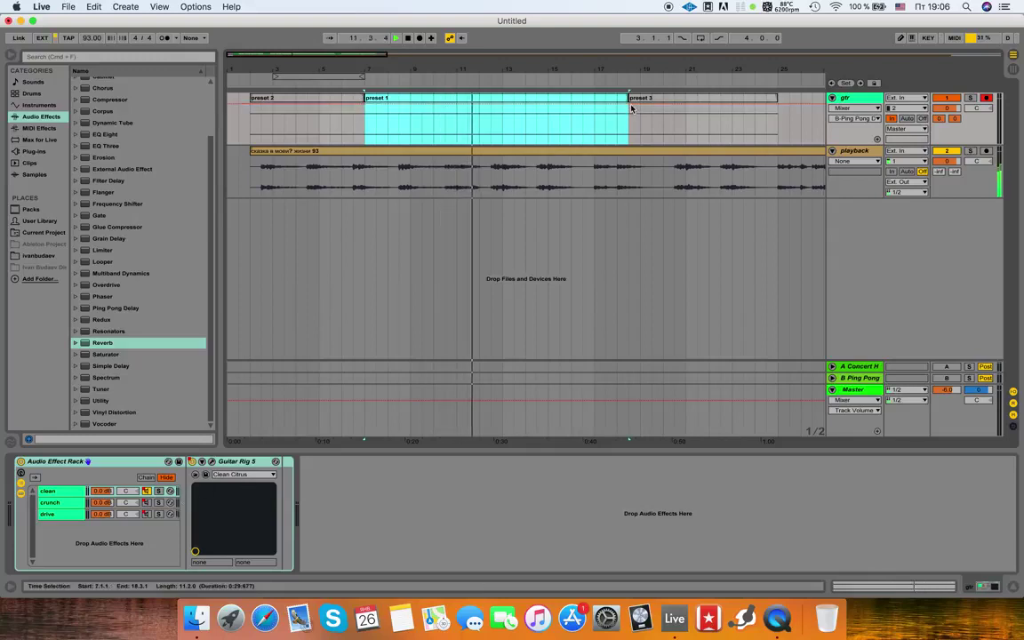
{"action": "left_click_drag", "start_coordinate": [631, 98], "coordinate": [506, 107]}
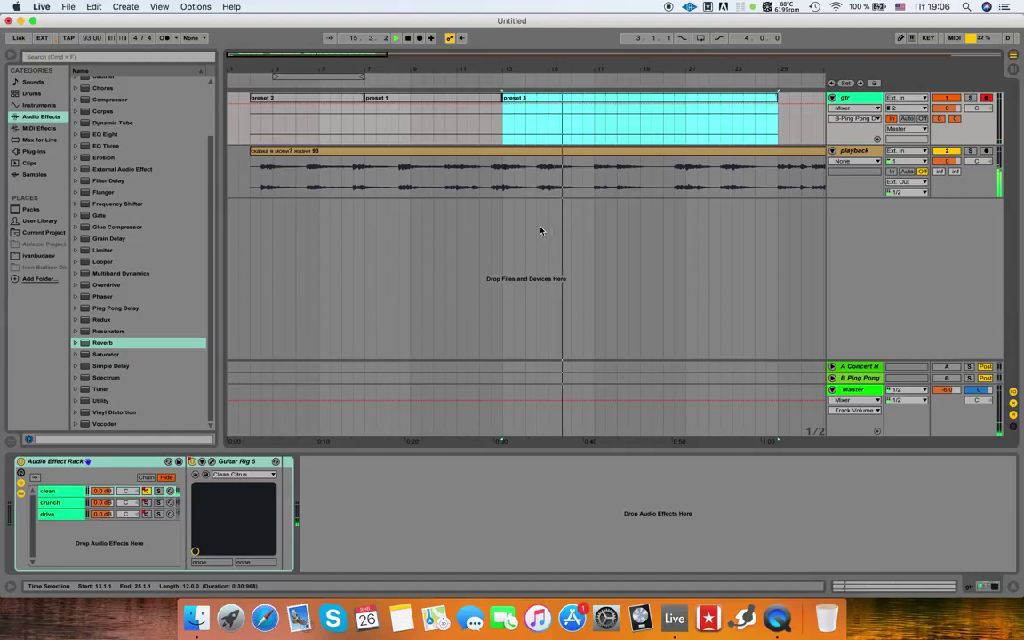
{"action": "left_click", "coordinate": [612, 100]}
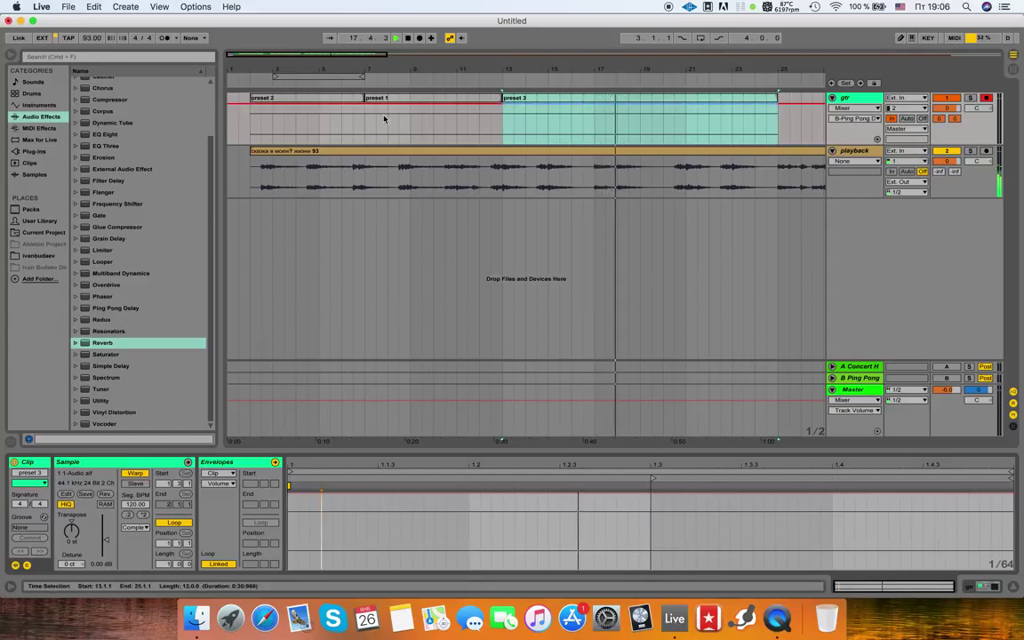
- Delete all three preset clips from the gtr track's arrangement and switch to the Session view
{"action": "left_click", "coordinate": [309, 104], "text": "shift"}
{"action": "key", "text": "Delete"}
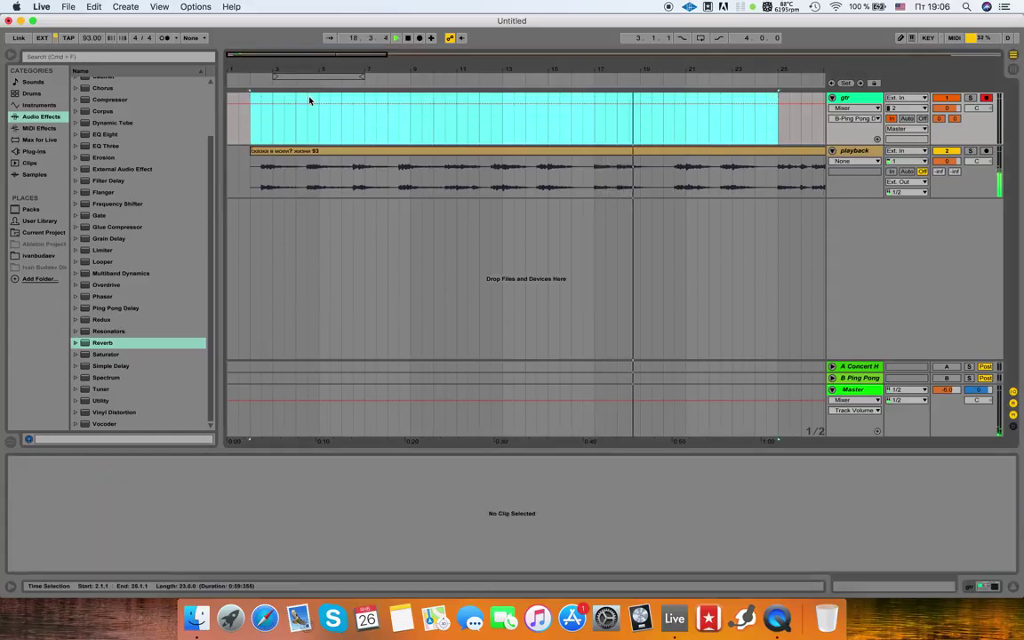
{"action": "key", "text": "Tab"}
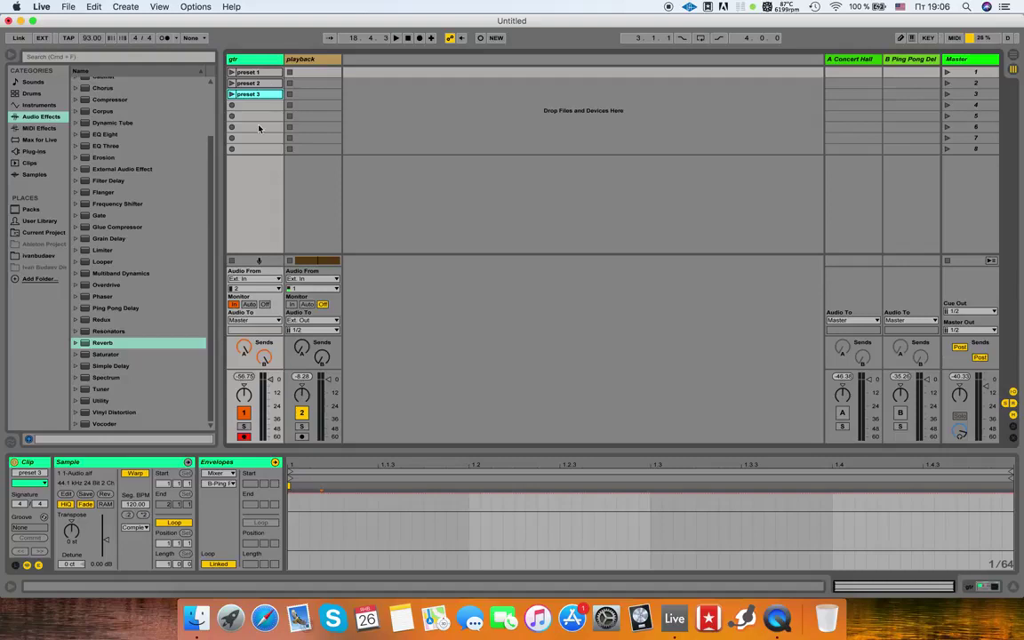
- Place the preset 1 clip at 2.1.1 on the gtr track in the Arrangement view and show the track's devices
{"action": "left_click_drag", "start_coordinate": [262, 74], "coordinate": [251, 127]}
{"action": "key", "text": "Tab"}
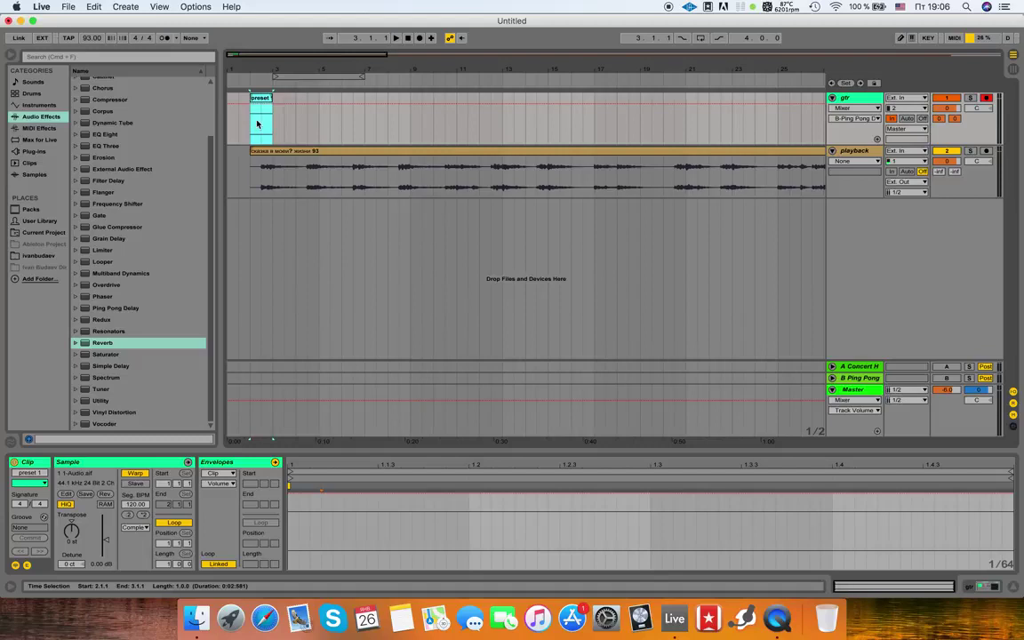
{"action": "left_click", "coordinate": [853, 98]}
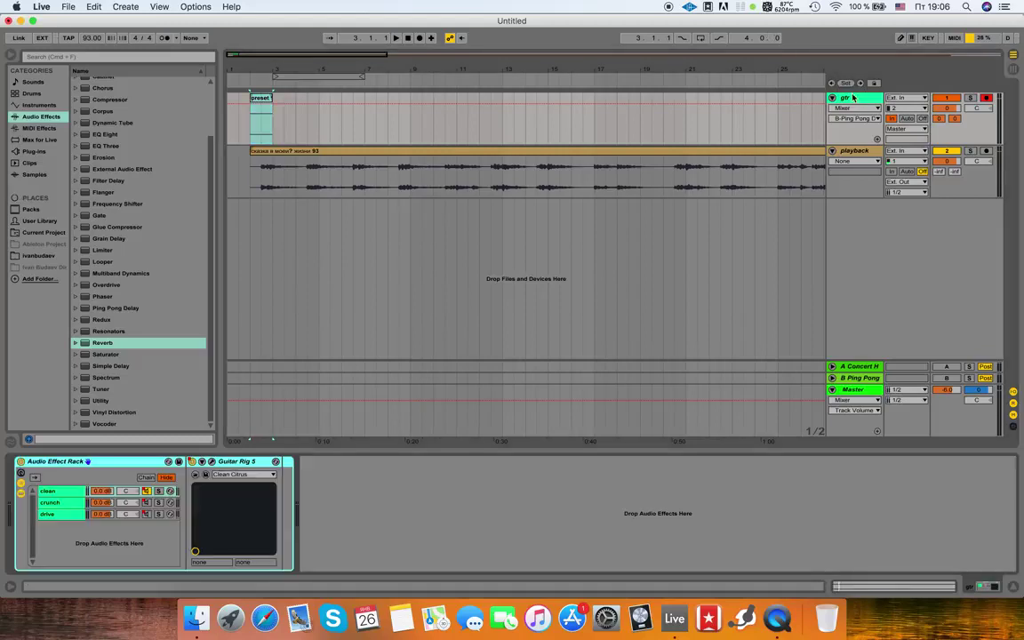
- Place the preset 2 clip at 3.1.1 on the gtr track and play the arrangement to check the preset change
{"action": "key", "text": "Tab"}
{"action": "key", "text": "Down"}
{"action": "left_click", "coordinate": [356, 137]}
{"action": "key", "text": "Tab"}
{"action": "left_click_drag", "start_coordinate": [356, 138], "coordinate": [271, 118]}
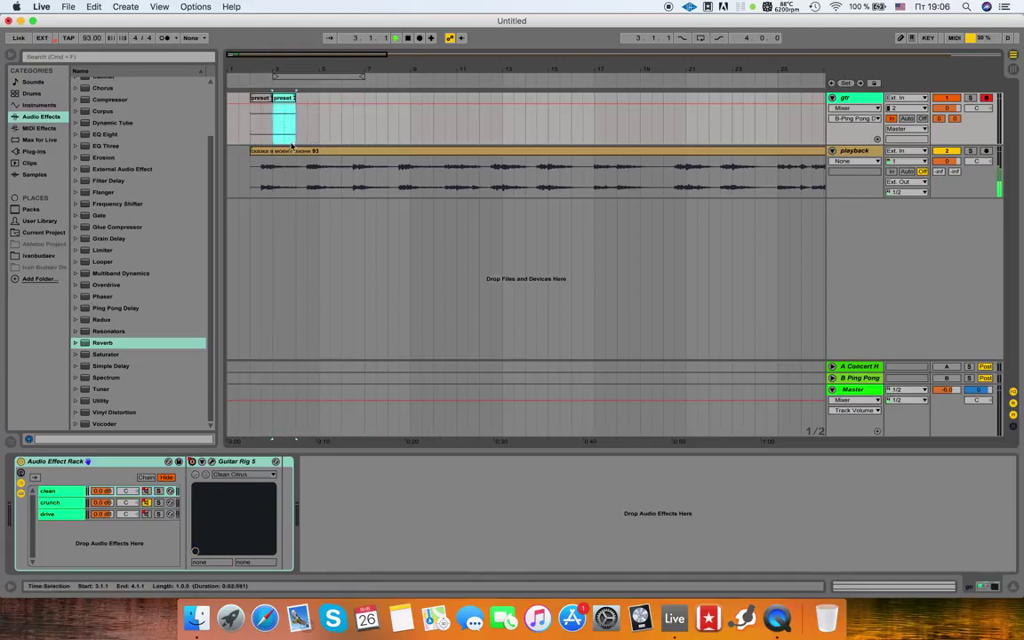
{"action": "left_click", "coordinate": [260, 103]}
{"action": "left_click", "coordinate": [282, 105]}
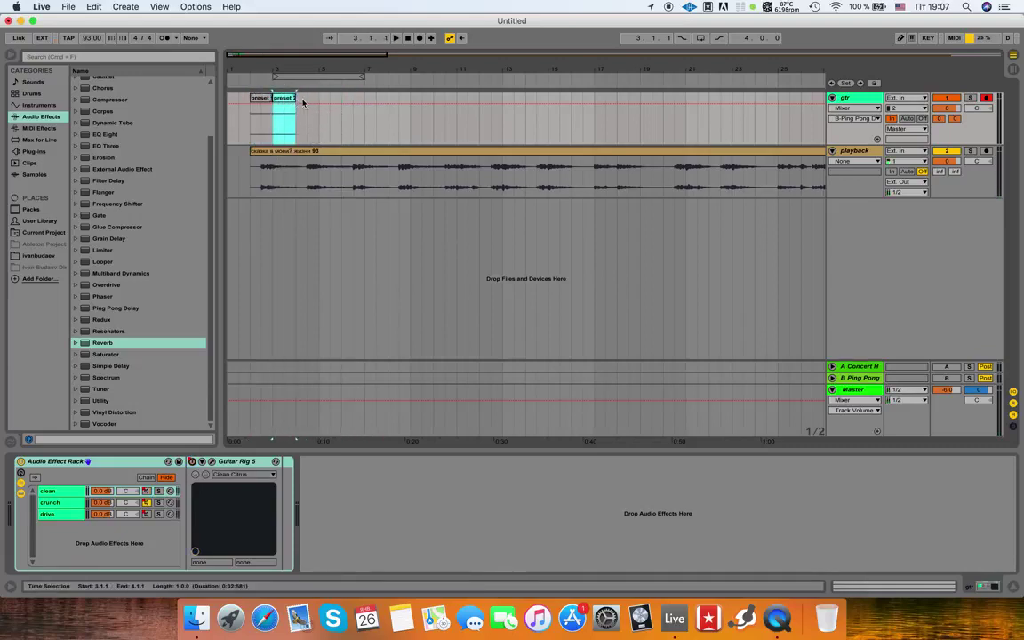
- Place the preset 3 clip at 4.1.1 on the gtr track, directly after the preset 2 clip
{"action": "key", "text": "Tab"}
{"action": "left_click_drag", "start_coordinate": [271, 98], "coordinate": [292, 113]}
{"action": "key", "text": "Tab"}
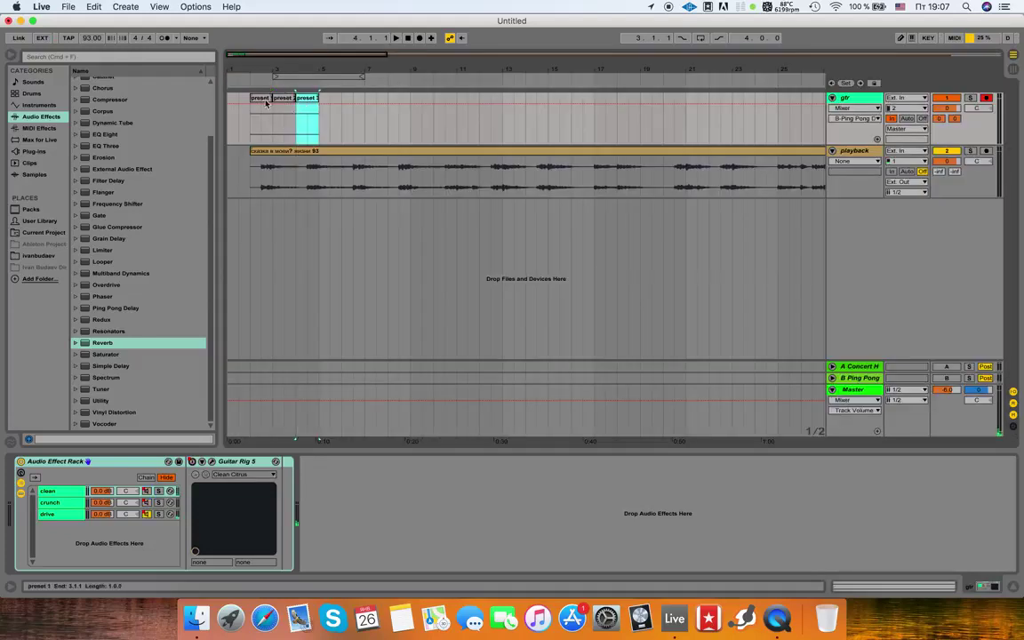
- Delete the three short preset clips from the gtr track and place the insert marker at 9.3.1
{"action": "left_click", "coordinate": [264, 102], "text": "shift"}
{"action": "key", "text": "Delete"}
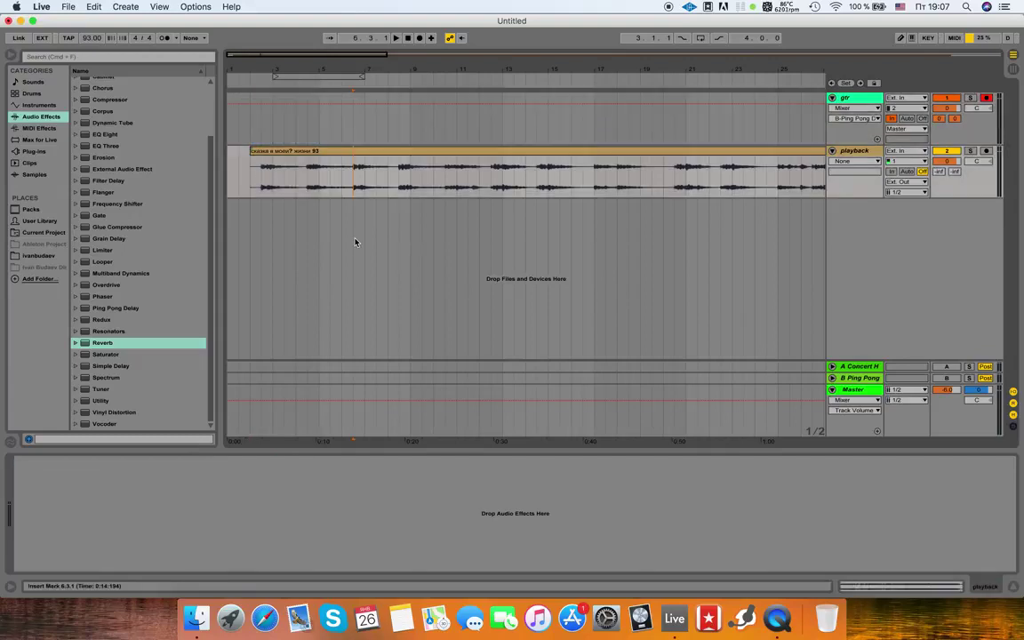
{"action": "left_click", "coordinate": [417, 127]}
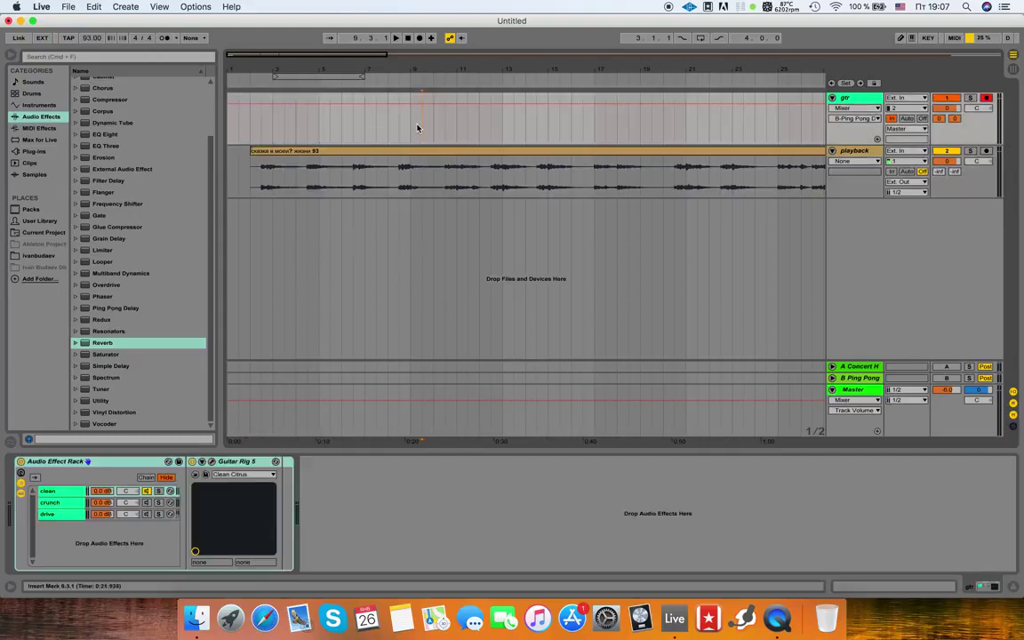
- Override the gtr track's arrangement with the preset 1 Session clip, compare both views, and restore arrangement playback
{"action": "key", "text": "Tab"}
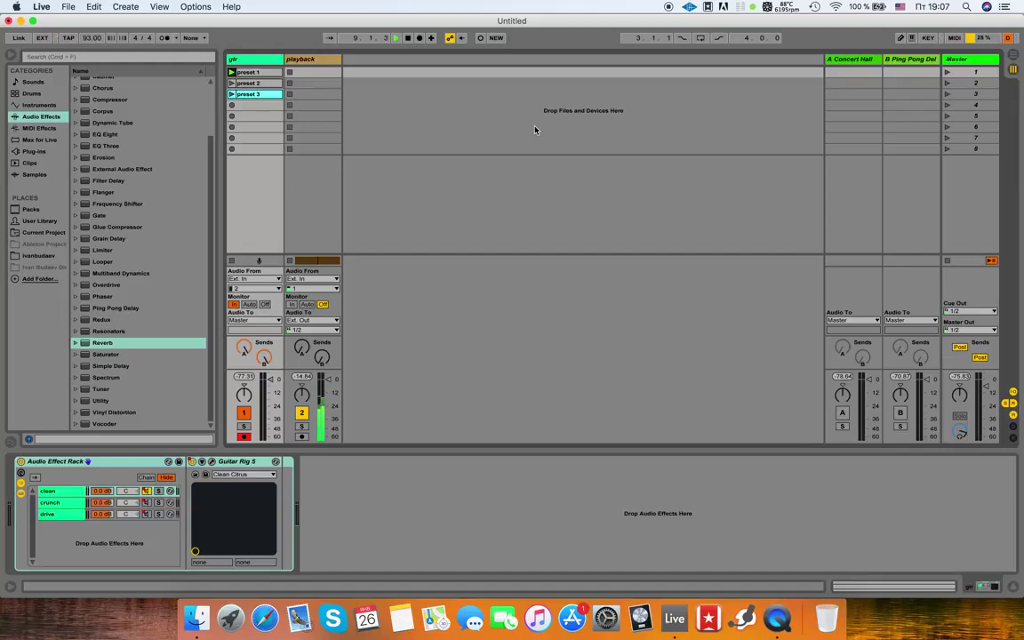
{"action": "key", "text": "Tab"}
{"action": "left_click", "coordinate": [479, 174]}
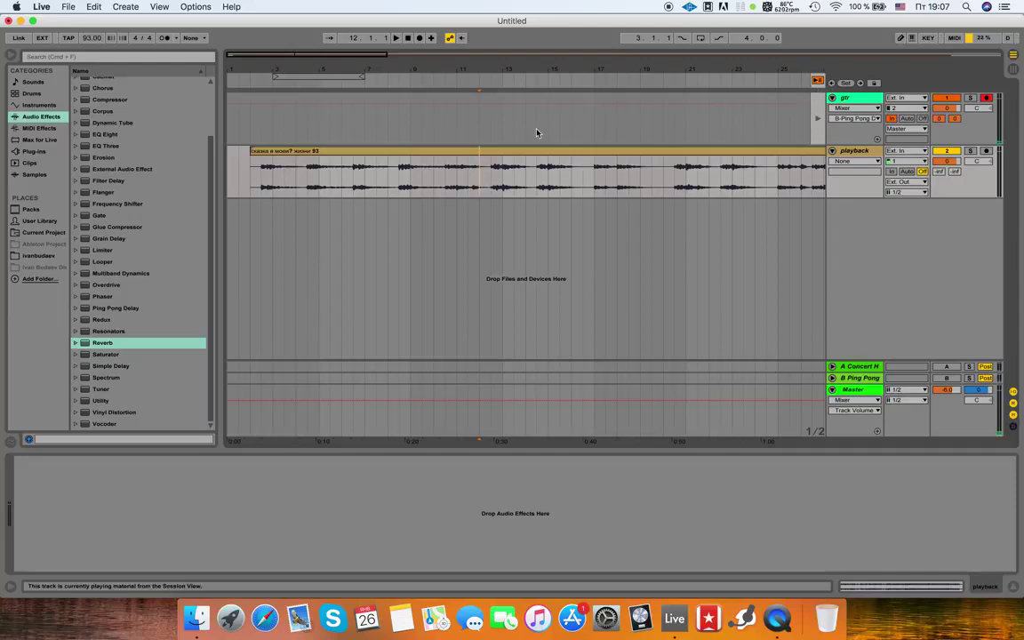
{"action": "key", "text": "Tab"}
{"action": "key", "text": "Tab"}
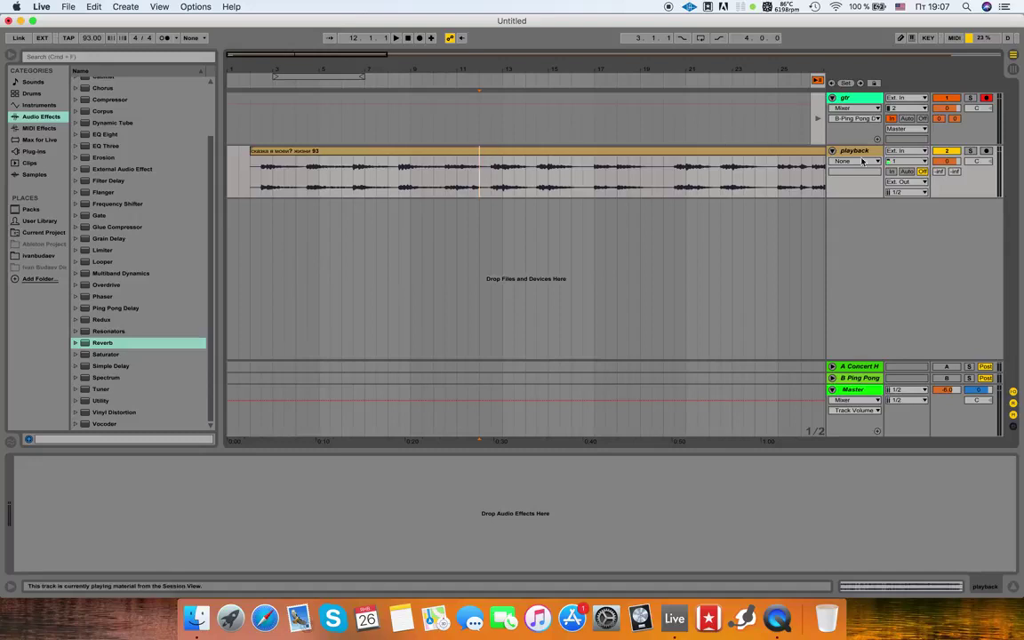
{"action": "left_click", "coordinate": [817, 82]}
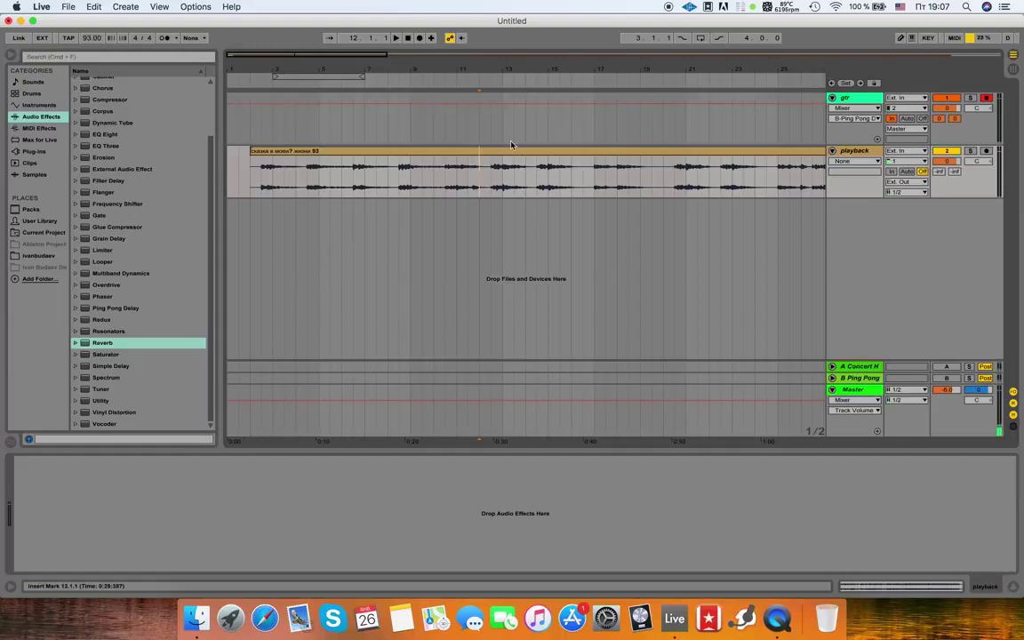
- Place the preset 2 clip from the Session view at 2.1.1 on the gtr track in the Arrangement view
{"action": "left_click", "coordinate": [249, 135]}
{"action": "key", "text": "Tab"}
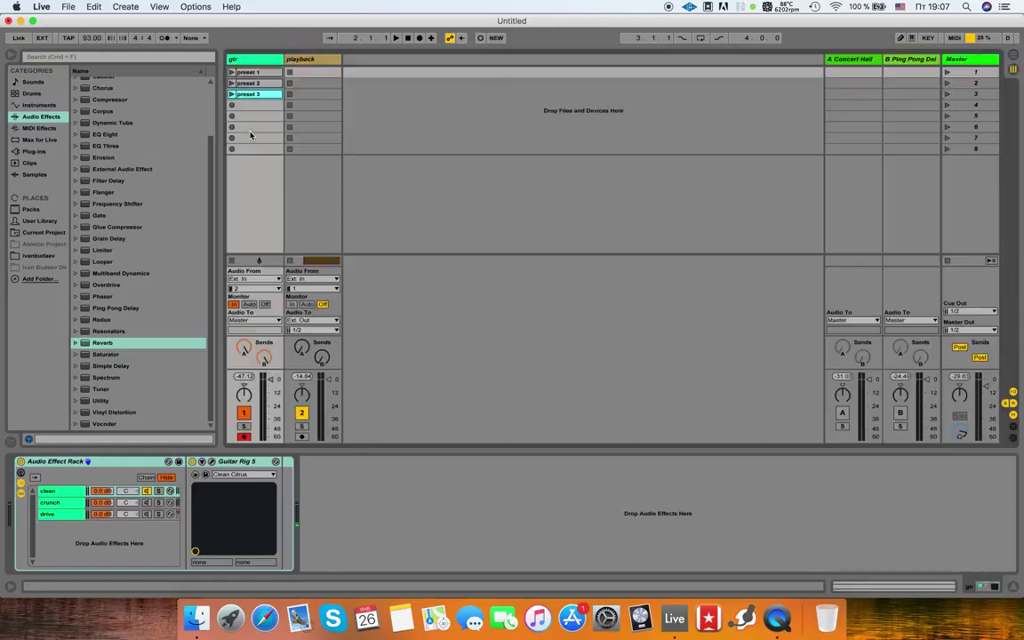
{"action": "left_click", "coordinate": [272, 78]}
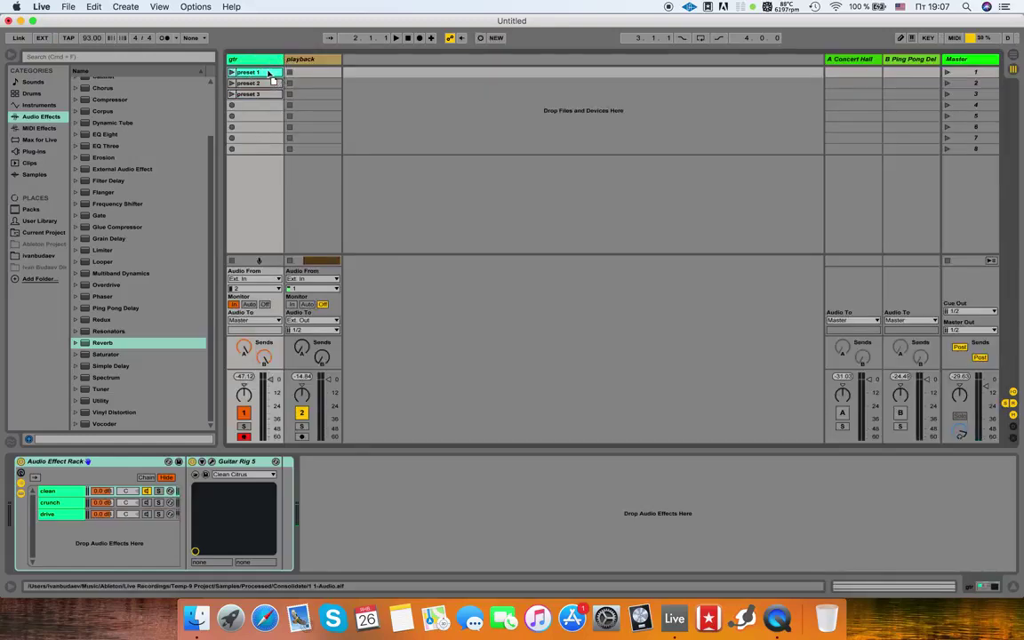
{"action": "left_click", "coordinate": [267, 75]}
{"action": "left_click", "coordinate": [359, 90]}
{"action": "key", "text": "Tab"}
{"action": "left_click", "coordinate": [281, 116]}
{"action": "left_click", "coordinate": [260, 130]}
{"action": "left_click", "coordinate": [258, 130]}
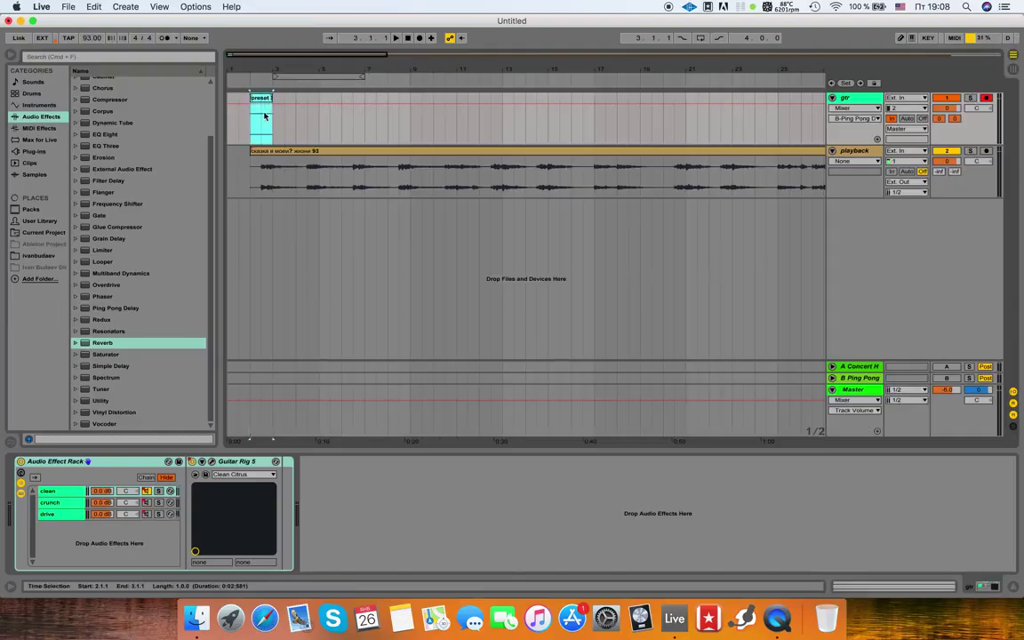
- Extend the end of the preset 2 clip on the gtr track to 17.1.1
{"action": "left_click_drag", "start_coordinate": [274, 99], "coordinate": [320, 103]}
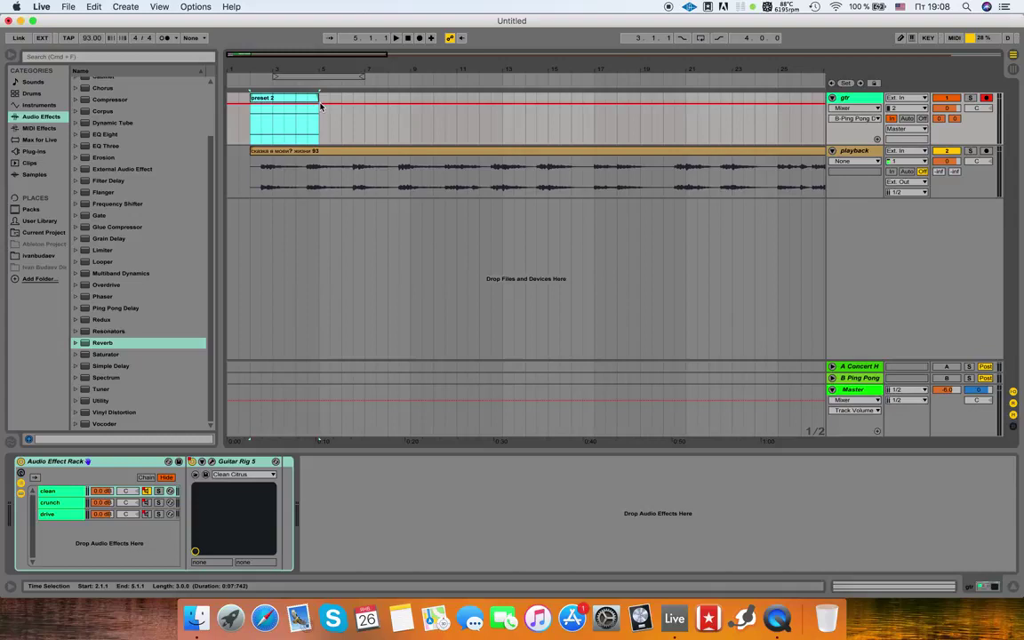
{"action": "key", "text": "Tab"}
{"action": "key", "text": "Tab"}
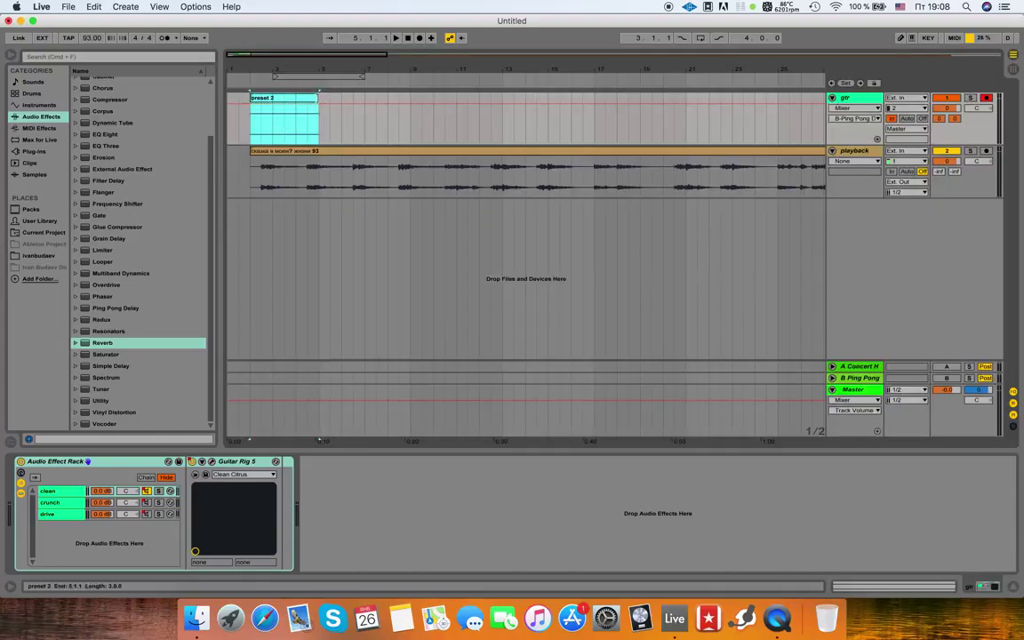
{"action": "left_click_drag", "start_coordinate": [318, 103], "coordinate": [329, 103]}
{"action": "left_click_drag", "start_coordinate": [397, 101], "coordinate": [593, 101]}
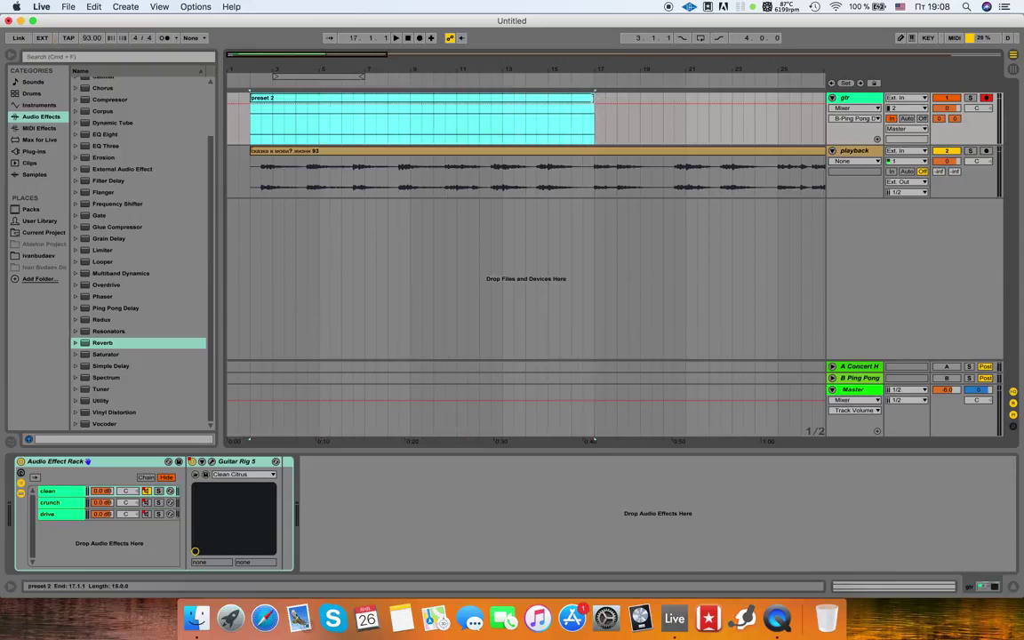
- Place the preset 1 clip at 17.1.1 on the gtr track in the Arrangement view and extend it to 25.3.1
{"action": "key", "text": "Tab"}
{"action": "left_click", "coordinate": [239, 75]}
{"action": "left_click", "coordinate": [512, 185]}
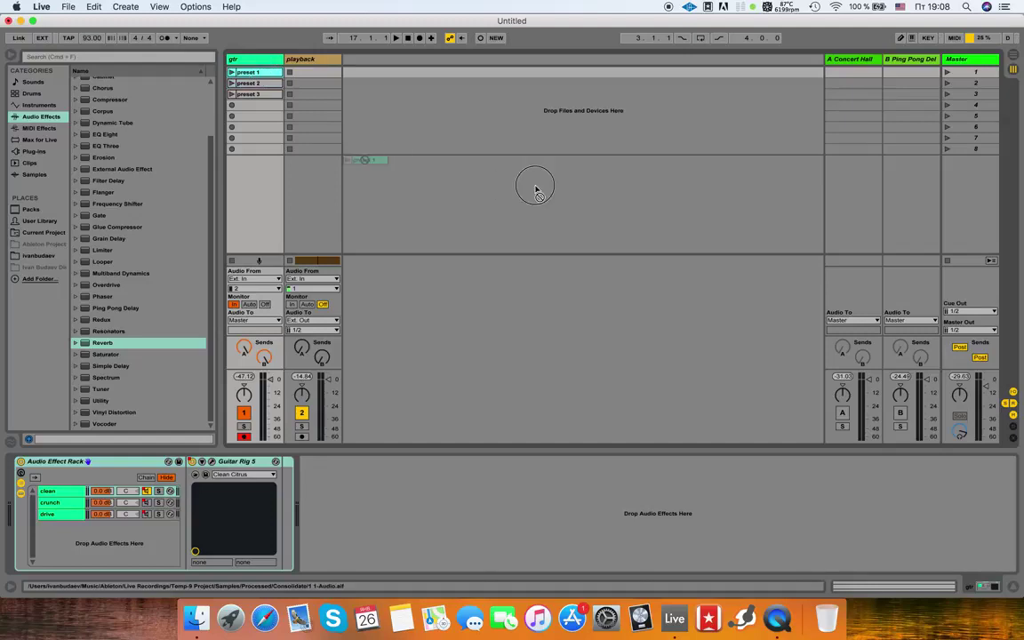
{"action": "key", "text": "Tab"}
{"action": "left_click", "coordinate": [619, 130]}
{"action": "left_click_drag", "start_coordinate": [619, 130], "coordinate": [795, 102]}
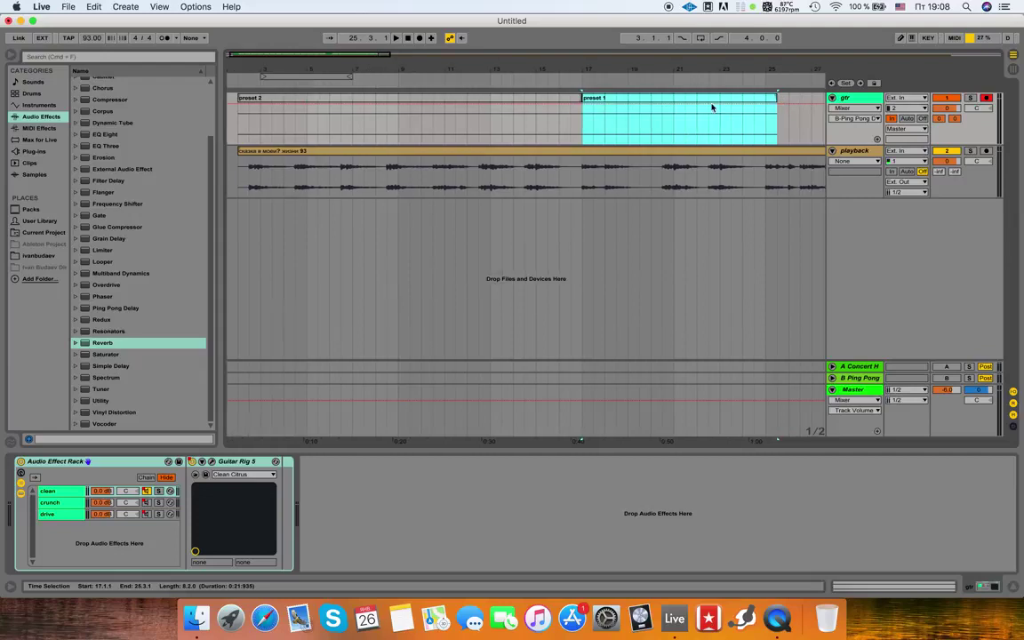
- Place the preset 3 clip from the Session view at 25.3.1 on the gtr track, directly after preset 1
{"action": "key", "text": "minus"}
{"action": "key", "text": "Tab"}
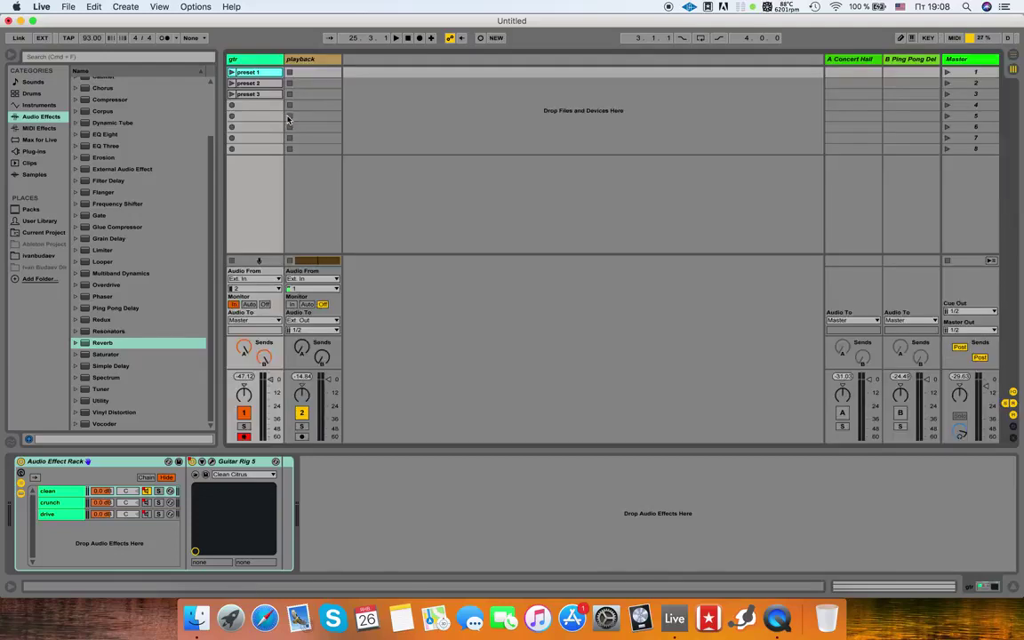
{"action": "left_click_drag", "start_coordinate": [271, 96], "coordinate": [462, 124]}
{"action": "key", "text": "Tab"}
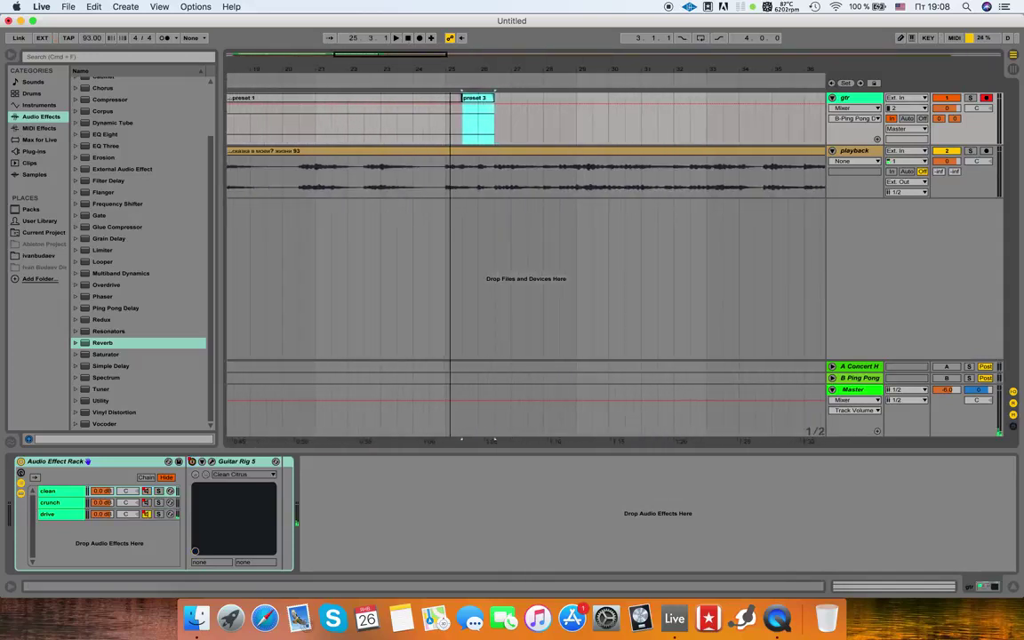
- Trim the gtr clips so preset 1 starts at 5.1.1 and preset 3 runs from 8.1.1 to 10.1.1
{"action": "scroll", "coordinate": [450, 119], "scroll_direction": "left", "scroll_amount": 10}
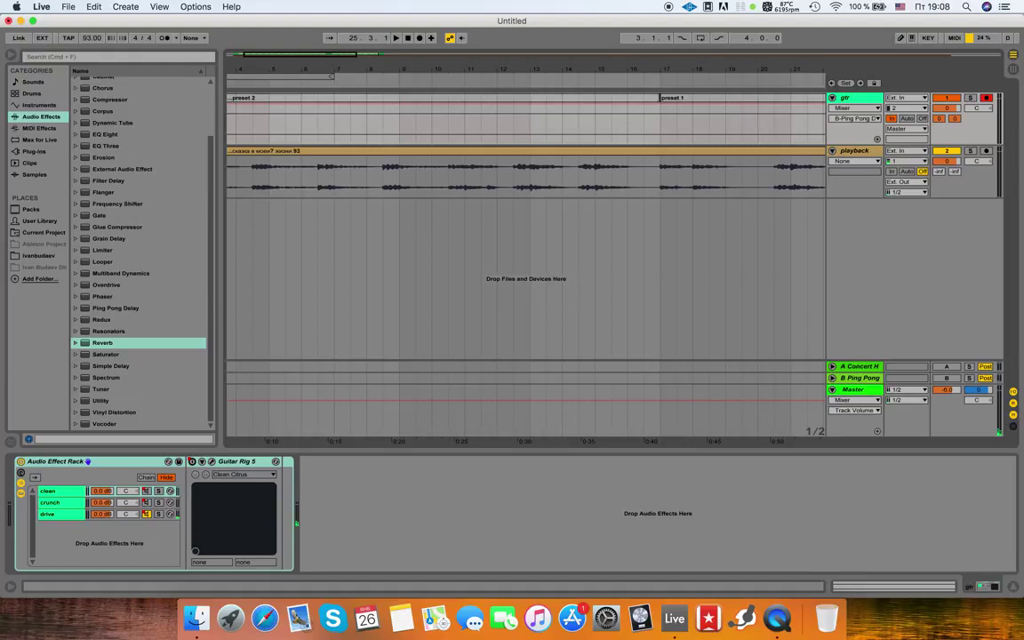
{"action": "left_click_drag", "start_coordinate": [584, 67], "coordinate": [520, 62]}
{"action": "left_click_drag", "start_coordinate": [560, 98], "coordinate": [311, 97]}
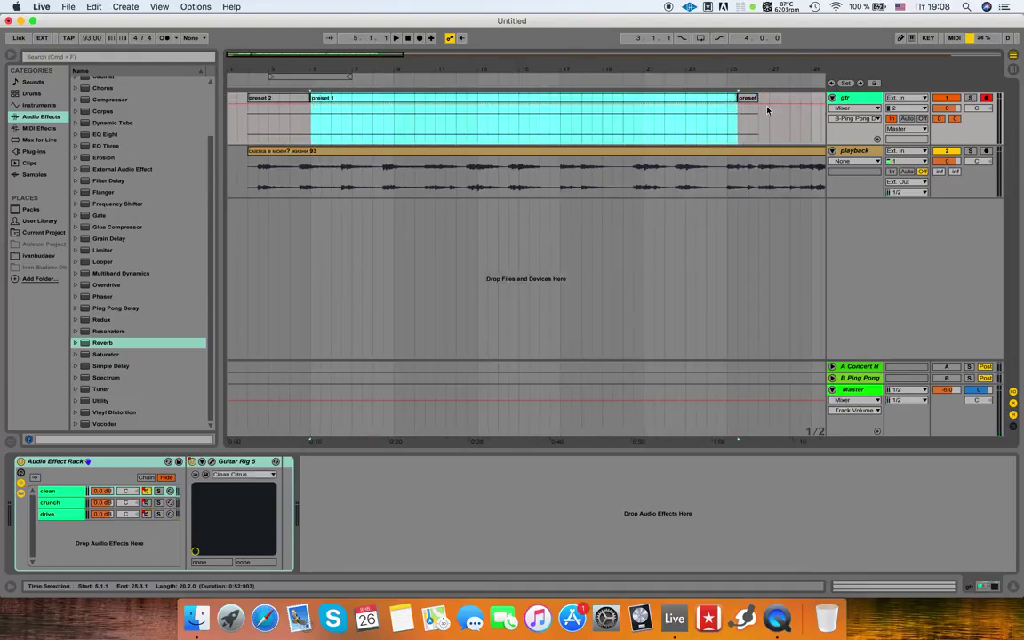
{"action": "left_click_drag", "start_coordinate": [744, 101], "coordinate": [373, 112]}
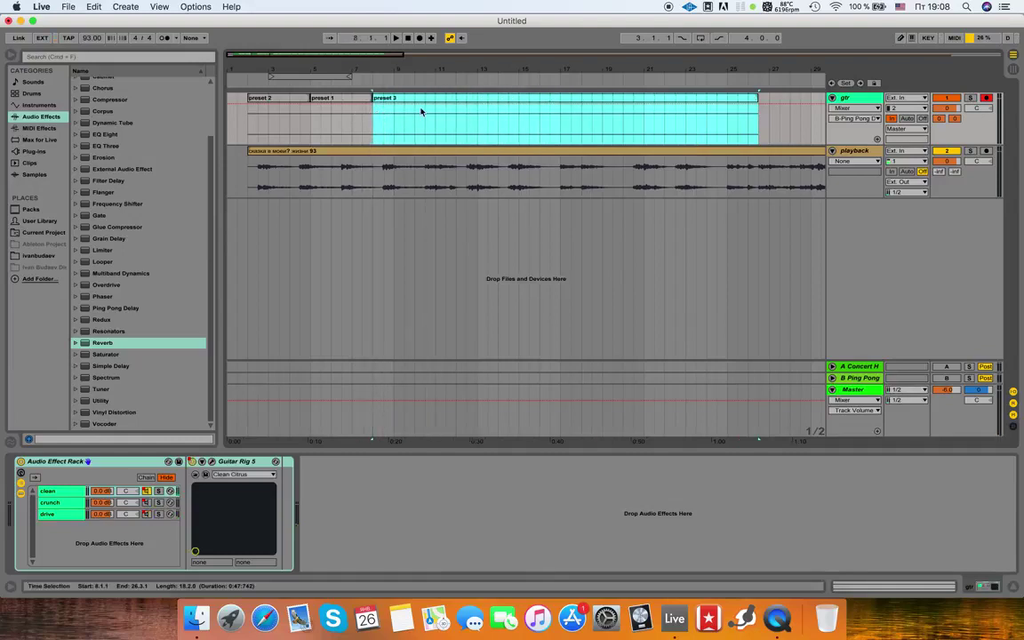
{"action": "left_click_drag", "start_coordinate": [753, 99], "coordinate": [410, 109]}
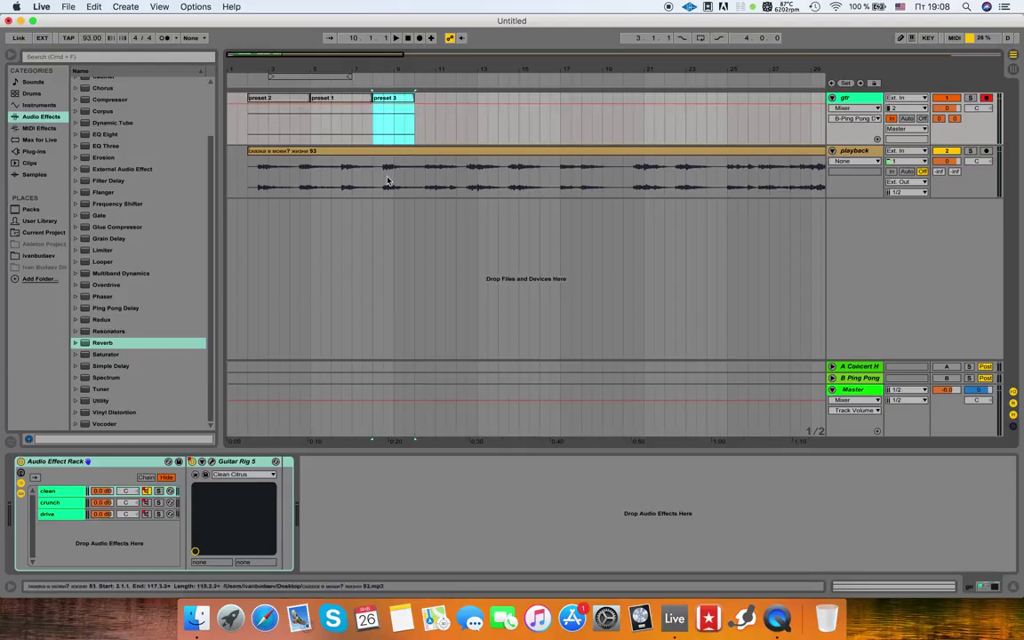
- Unfold the A Concert Hall and B Ping Pong return tracks and enlarge their Speaker On automation lanes
{"action": "left_click", "coordinate": [896, 368]}
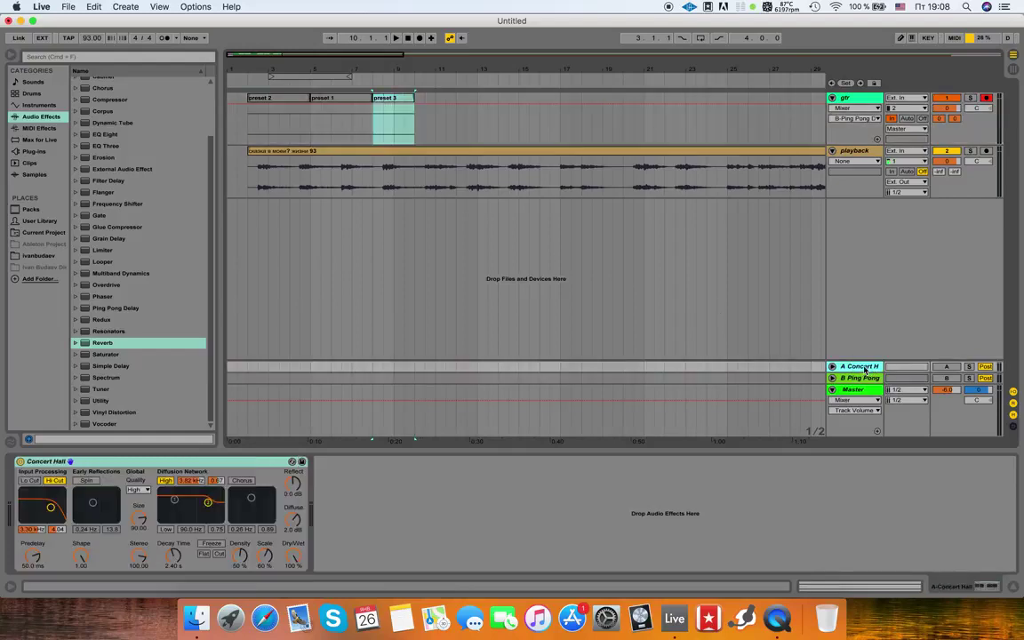
{"action": "key", "text": "Tab"}
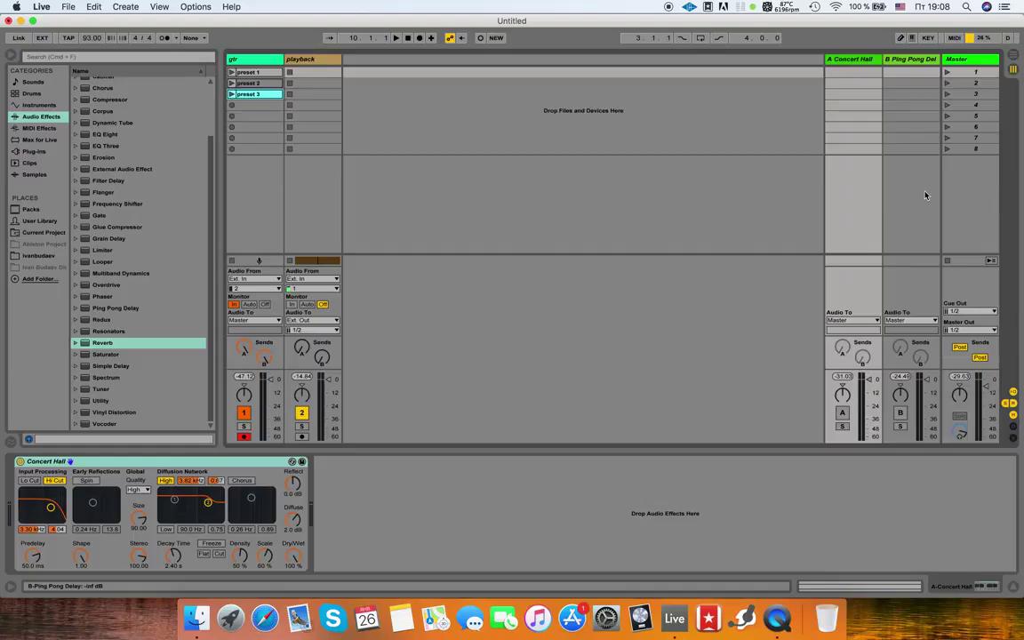
{"action": "key", "text": "Tab"}
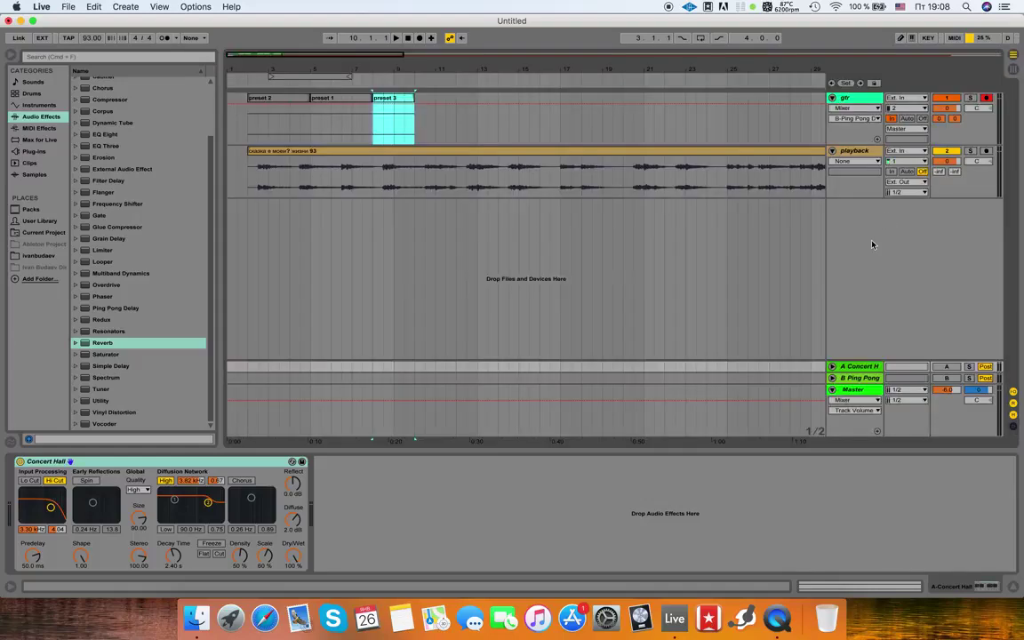
{"action": "left_click_drag", "start_coordinate": [833, 375], "coordinate": [833, 370]}
{"action": "left_click", "coordinate": [831, 378]}
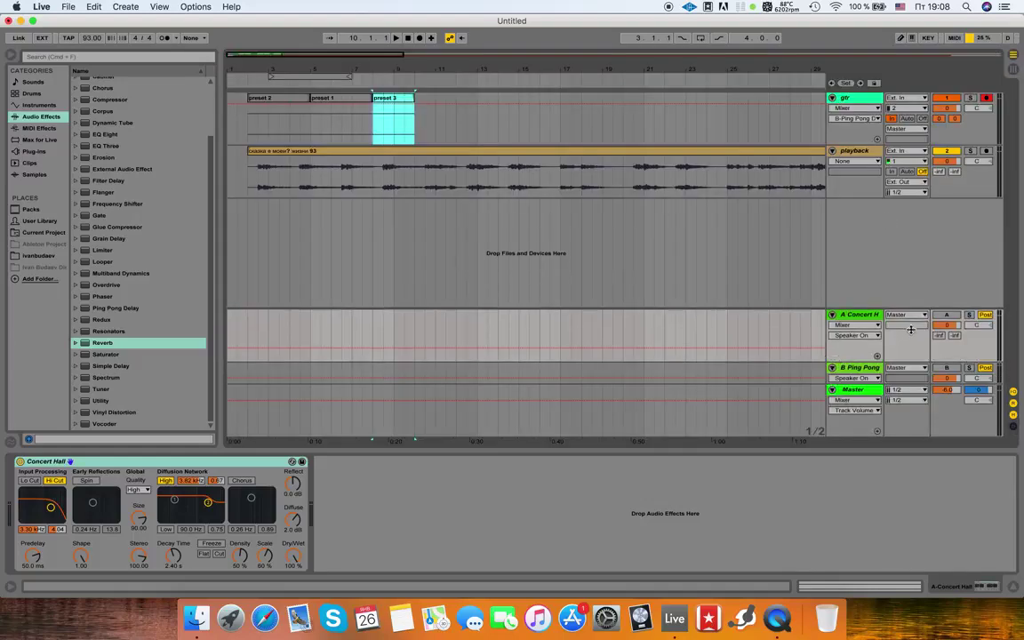
{"action": "left_click_drag", "start_coordinate": [863, 352], "coordinate": [870, 338]}
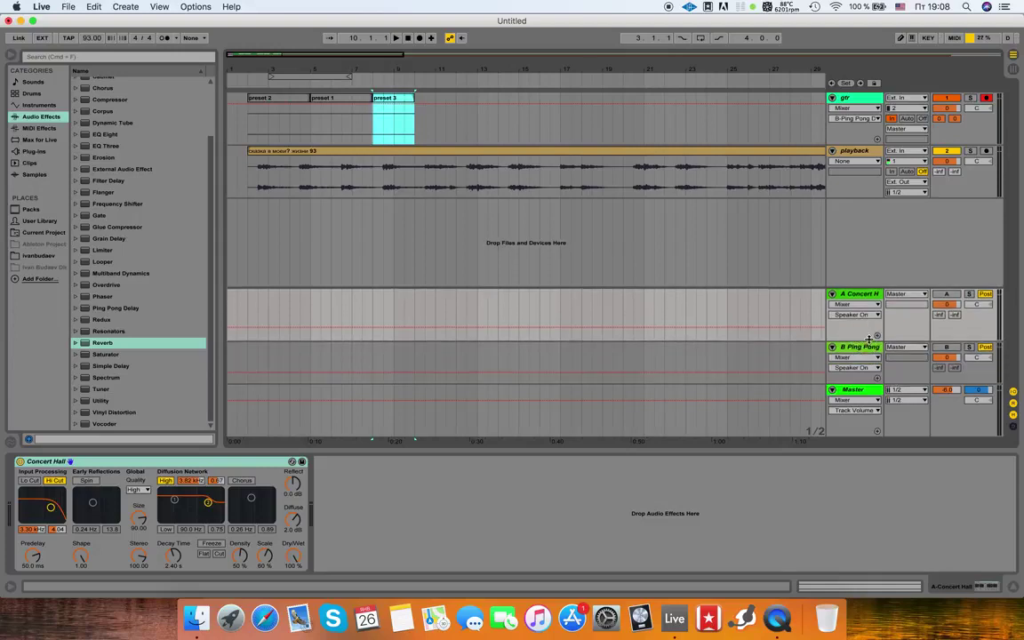
{"action": "left_click", "coordinate": [945, 297]}
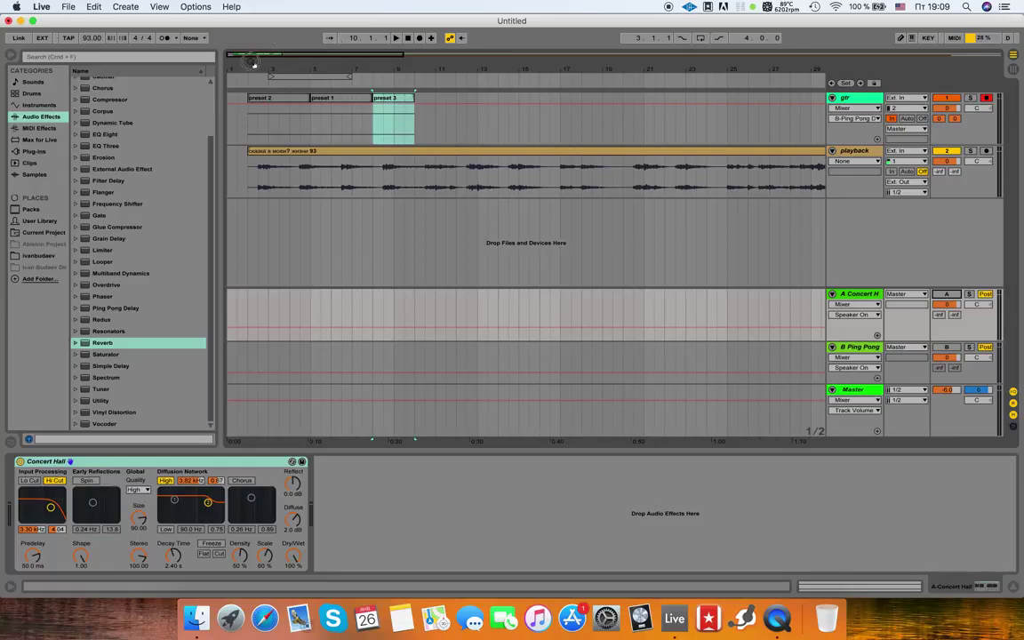
- Raise the A Concert Hall Speaker On envelope to on with a breakpoint at 2.1.1, and set the insert mark there
{"action": "scroll", "coordinate": [263, 127], "scroll_direction": "up", "scroll_amount": 2}
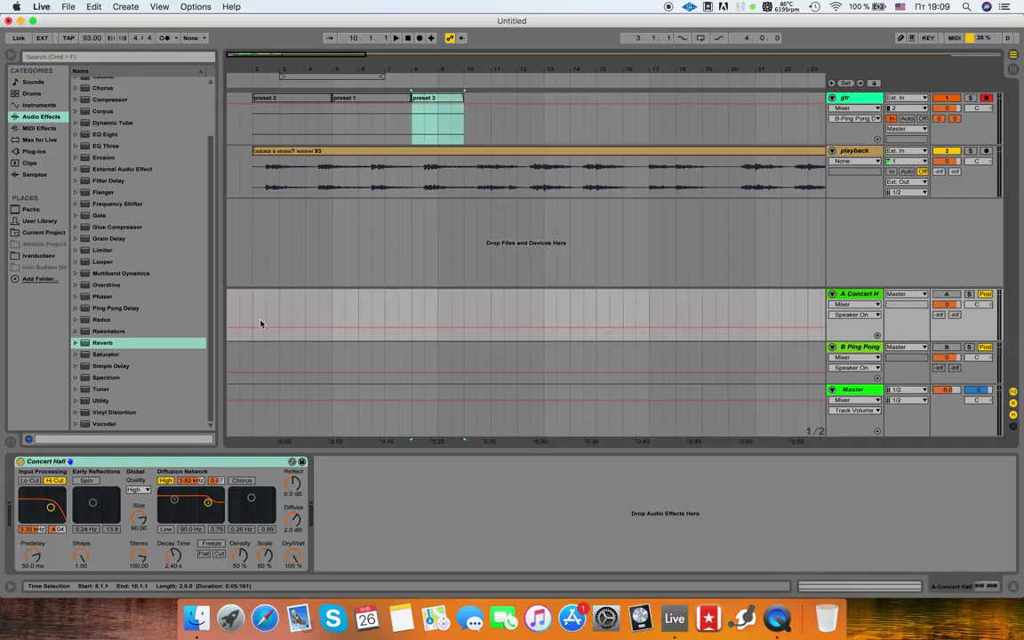
{"action": "key", "text": "b"}
{"action": "key", "text": "b"}
{"action": "key", "text": "b"}
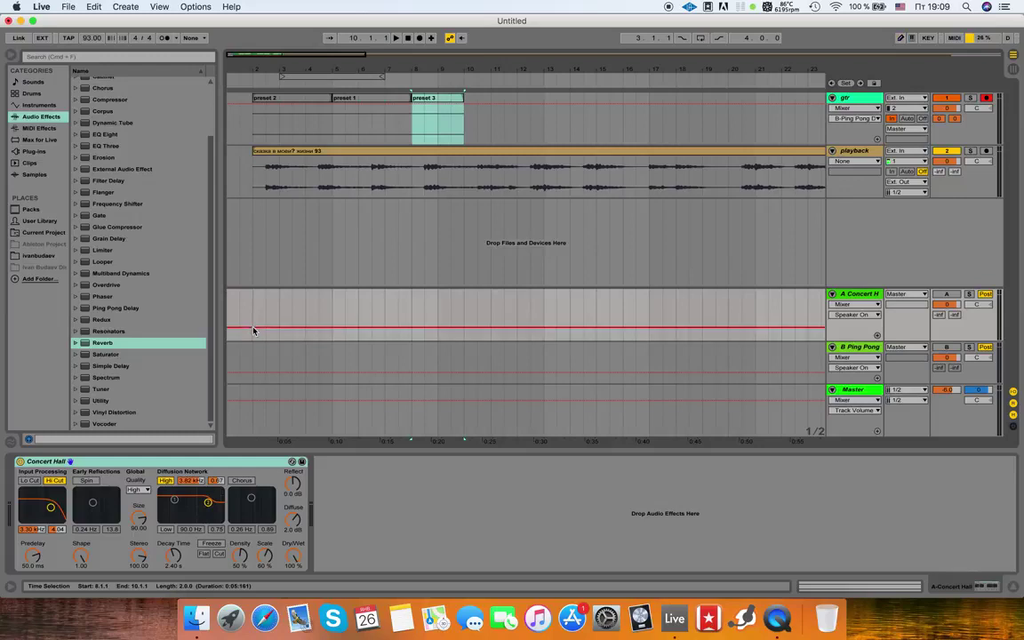
{"action": "left_click_drag", "start_coordinate": [253, 330], "coordinate": [252, 304]}
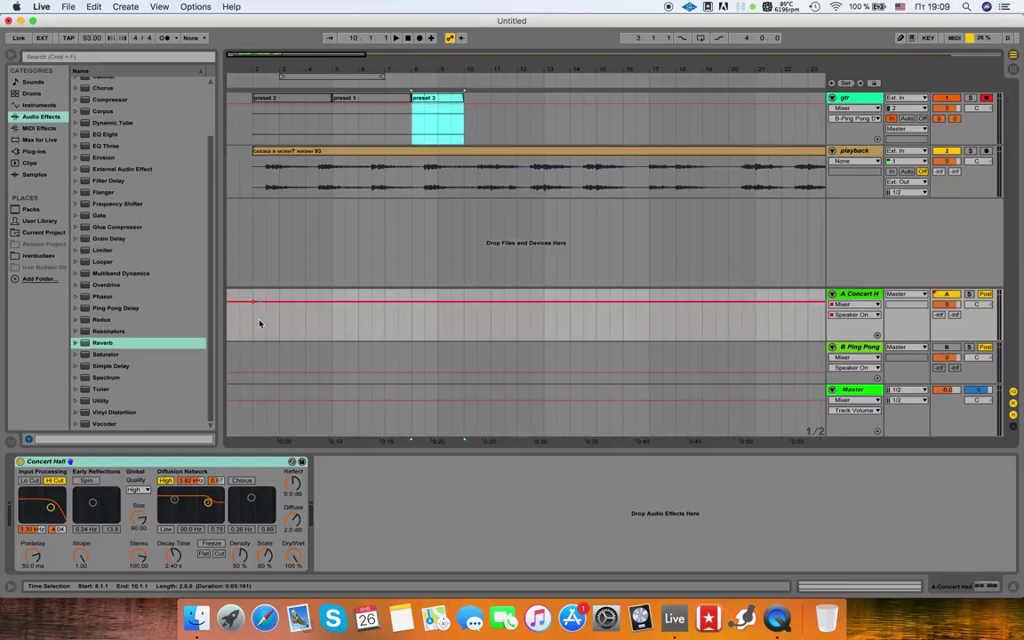
{"action": "left_click", "coordinate": [252, 322]}
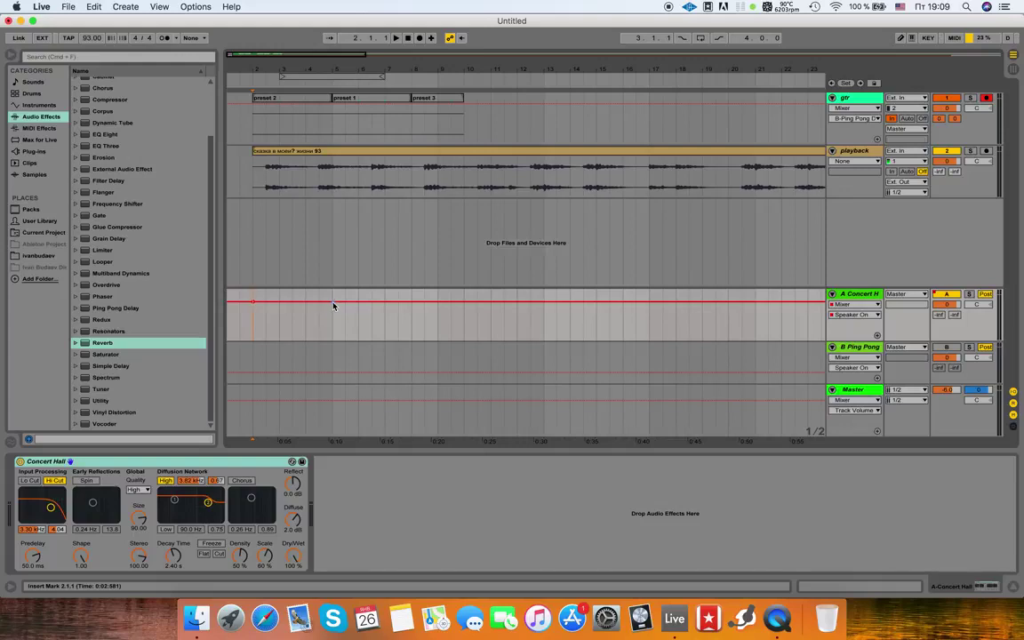
- Draw an off section in the A Concert Hall Speaker On automation from about 4.3.1 to 7.3.1
{"action": "key", "text": "b"}
{"action": "left_click", "coordinate": [337, 318]}
{"action": "left_click", "coordinate": [324, 318]}
{"action": "left_click_drag", "start_coordinate": [349, 327], "coordinate": [388, 326]}
- Activate B Ping Pong and draw off sections in its Speaker On automation from about 1.3.1 to 4.3.1 and 7.3.1 to 11.1.1
{"action": "left_click", "coordinate": [944, 346]}
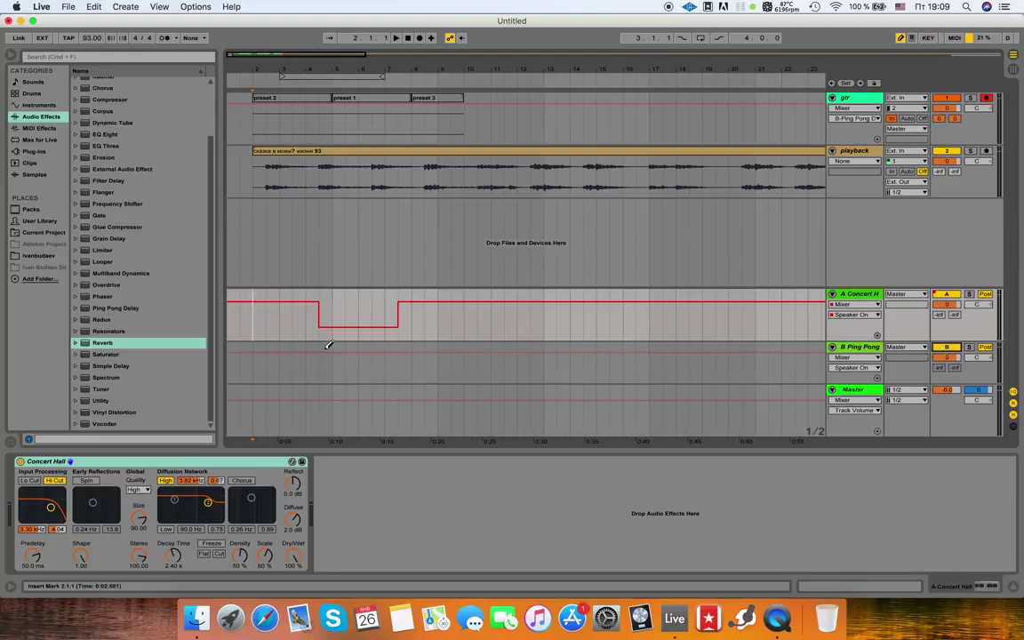
{"action": "mouse_move", "coordinate": [320, 354]}
{"action": "left_mouse_down"}
{"action": "mouse_move", "coordinate": [305, 373]}
{"action": "mouse_move", "coordinate": [234, 370]}
{"action": "left_mouse_up"}
{"action": "left_click_drag", "start_coordinate": [399, 372], "coordinate": [491, 370]}
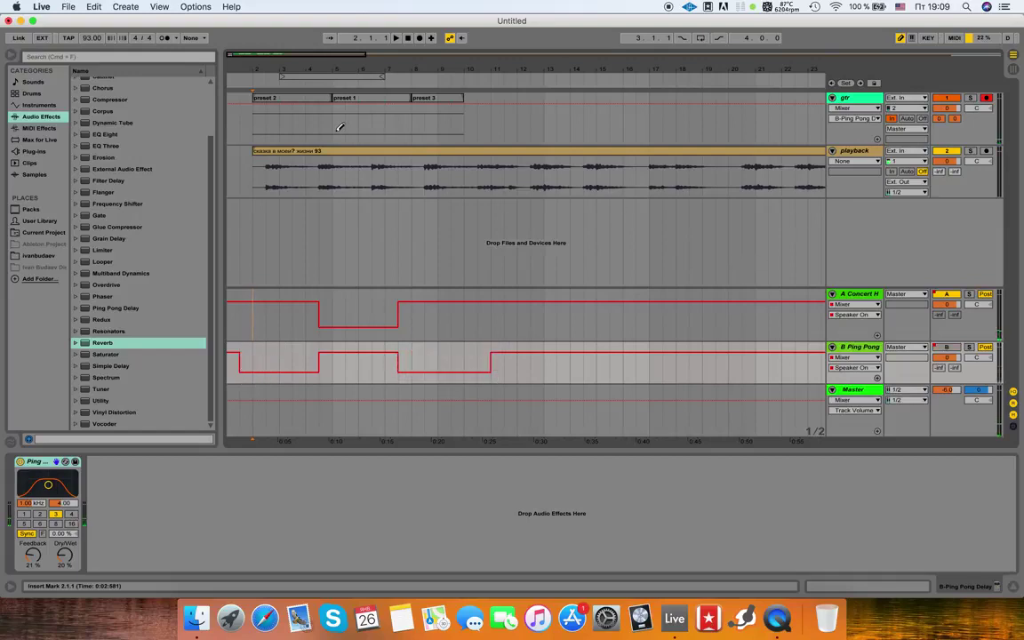
{"action": "key", "text": "b"}
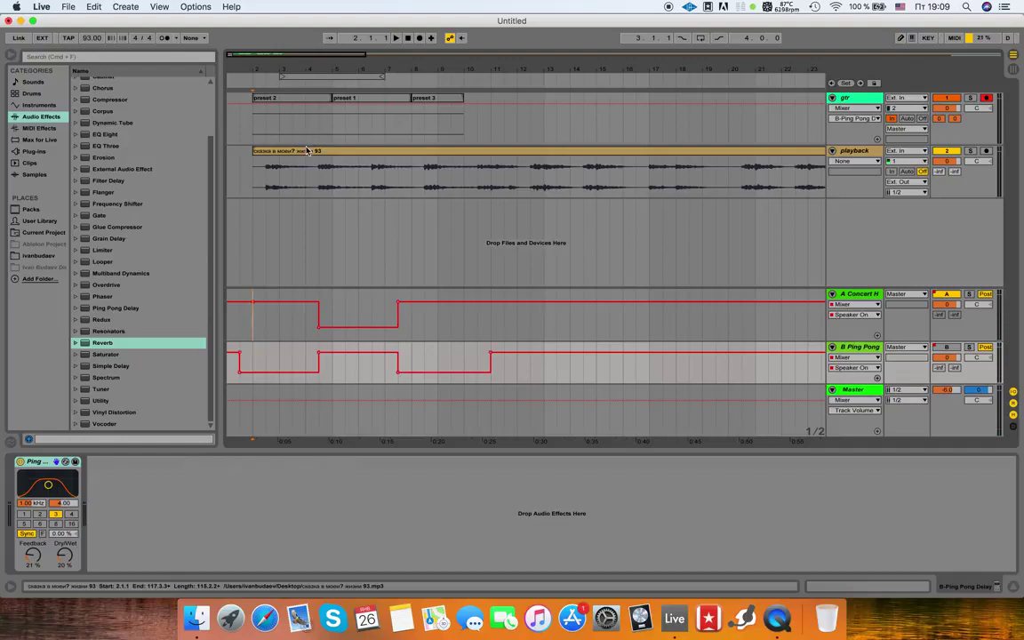
- Select the backing clip on the playback track and start arrangement playback
{"action": "left_click", "coordinate": [304, 150]}
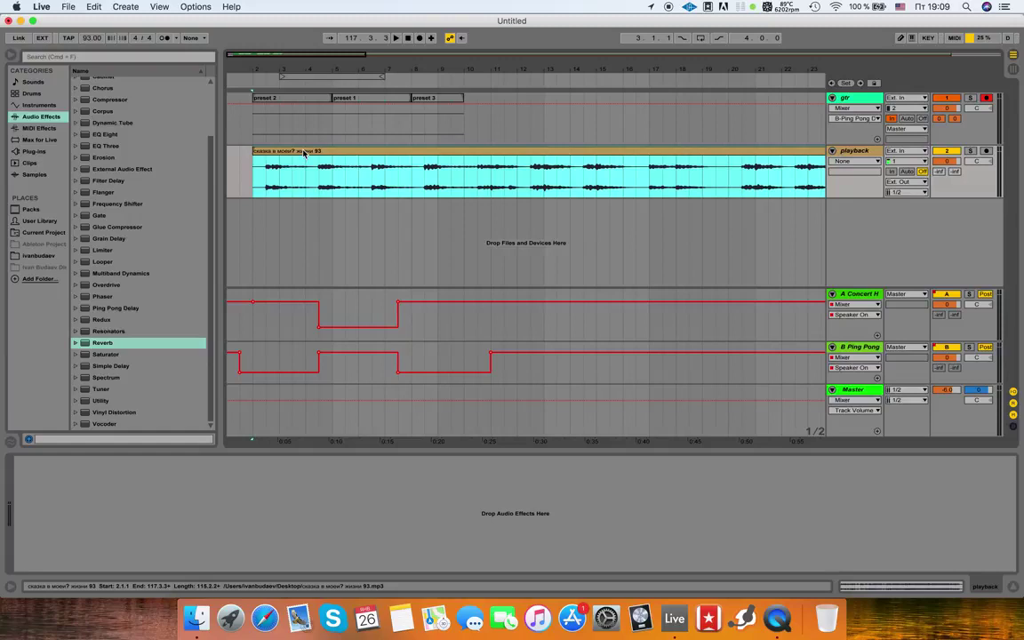
{"action": "key", "text": "space"}
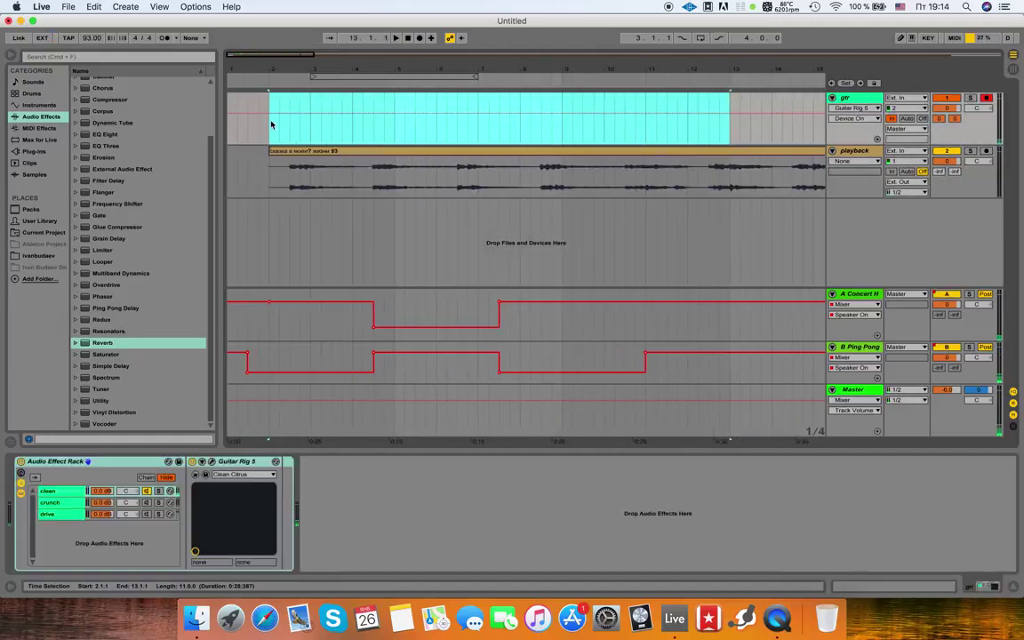
- Place the preset 2 clip from the Session view at 2.1.1 on the empty gtr track in the Arrangement view
{"action": "left_click", "coordinate": [271, 131]}
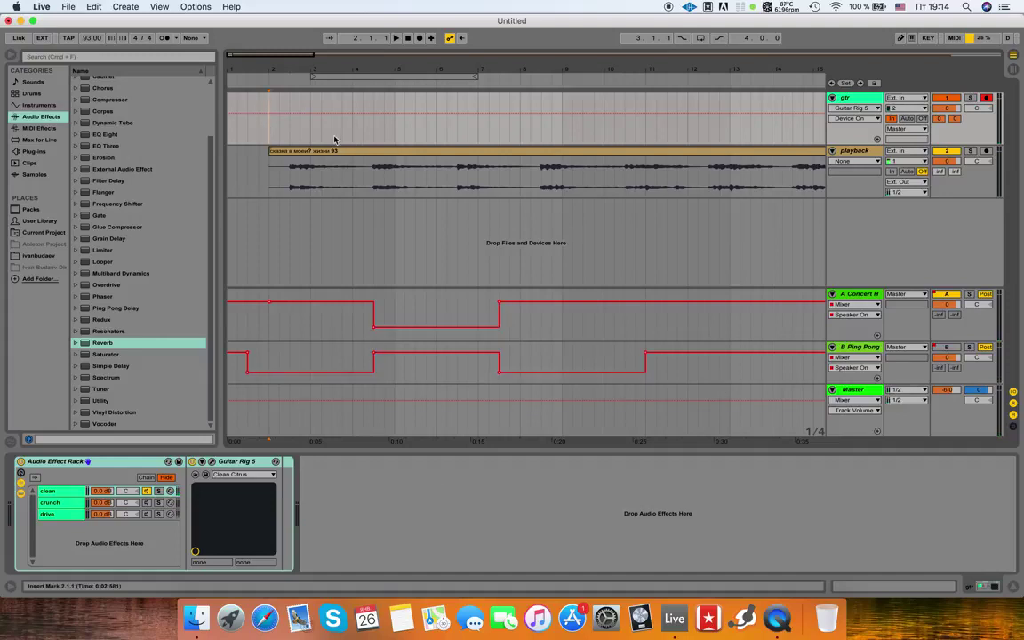
{"action": "left_click_drag", "start_coordinate": [273, 143], "coordinate": [425, 132]}
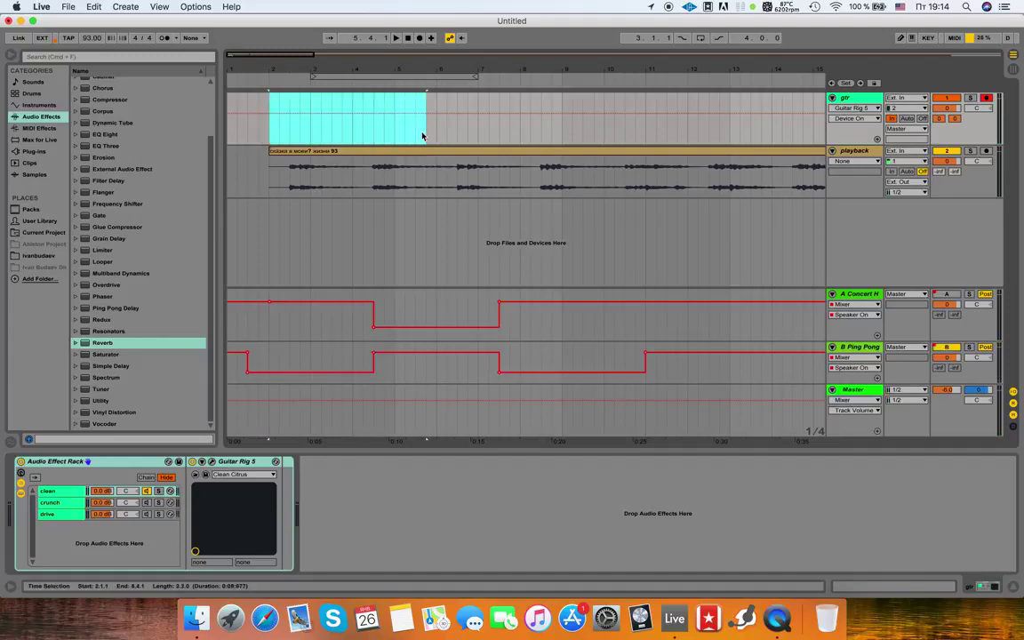
{"action": "left_click", "coordinate": [278, 142]}
{"action": "left_click", "coordinate": [269, 142]}
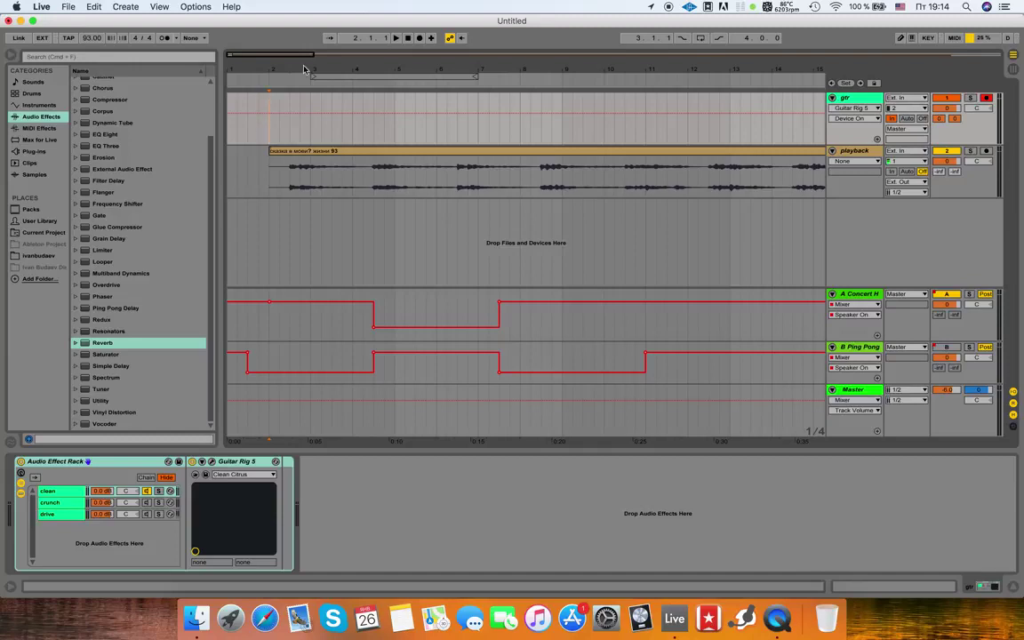
{"action": "key", "text": "Tab"}
{"action": "left_click_drag", "start_coordinate": [264, 85], "coordinate": [271, 128]}
{"action": "key", "text": "Tab"}
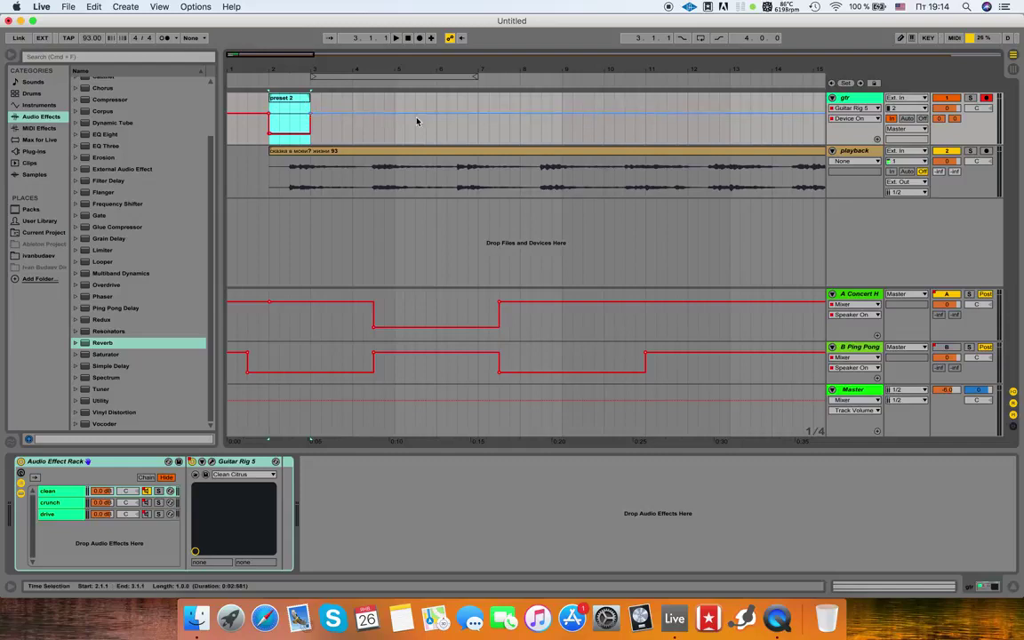
- Duplicate the one-bar preset 2 clip repeatedly along the gtr track until the copies reach 13.1.1
{"action": "left_click", "coordinate": [286, 99]}
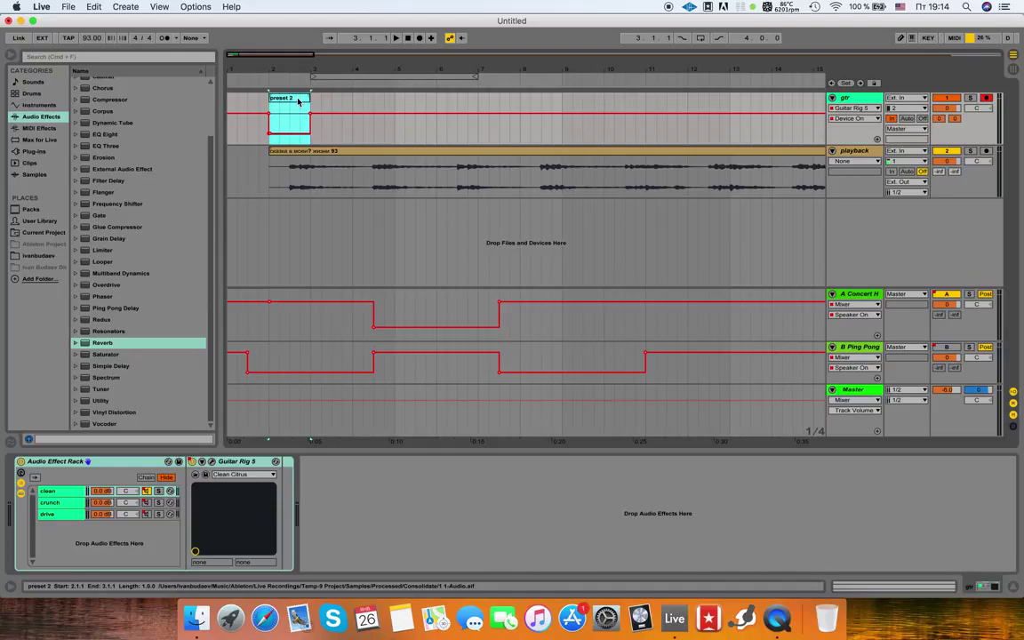
{"action": "key", "text": "super+d"}
{"action": "key", "text": "super+d"}
{"action": "key", "text": "super+d"}
{"action": "key", "text": "super+d"}
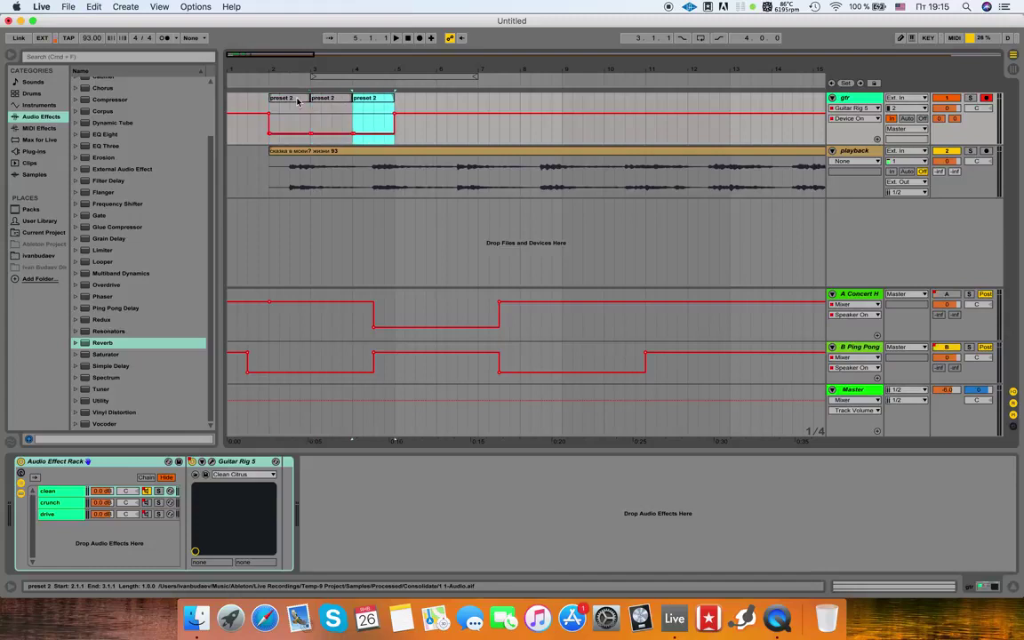
{"action": "key", "text": "super+d"}
{"action": "key", "text": "super+d"}
{"action": "key", "text": "super+d"}
{"action": "key", "text": "super+d"}
{"action": "key", "text": "super+d"}
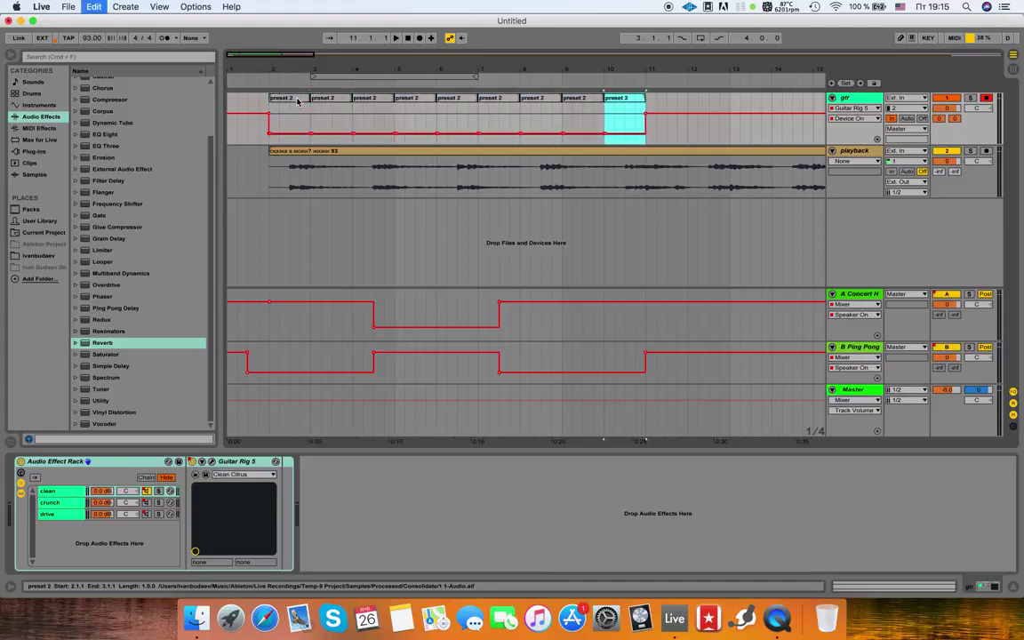
{"action": "key", "text": "super+d"}
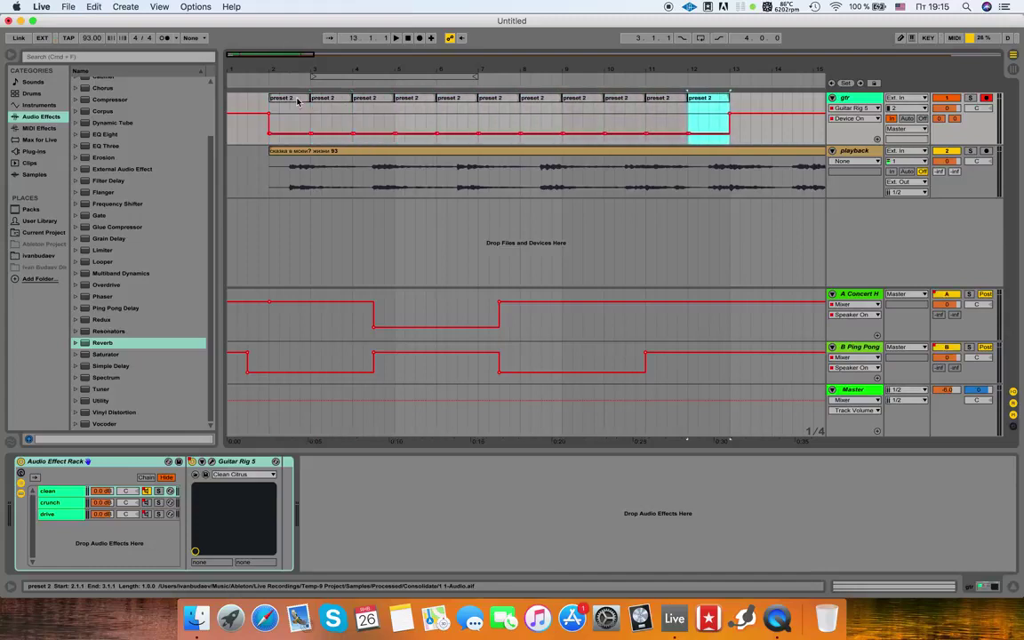
- Delete the preset 2 copies between 4.1.1 and 13.1.1 and place the preset 1 clip at 4.1.1 instead
{"action": "left_click", "coordinate": [354, 118], "text": "shift"}
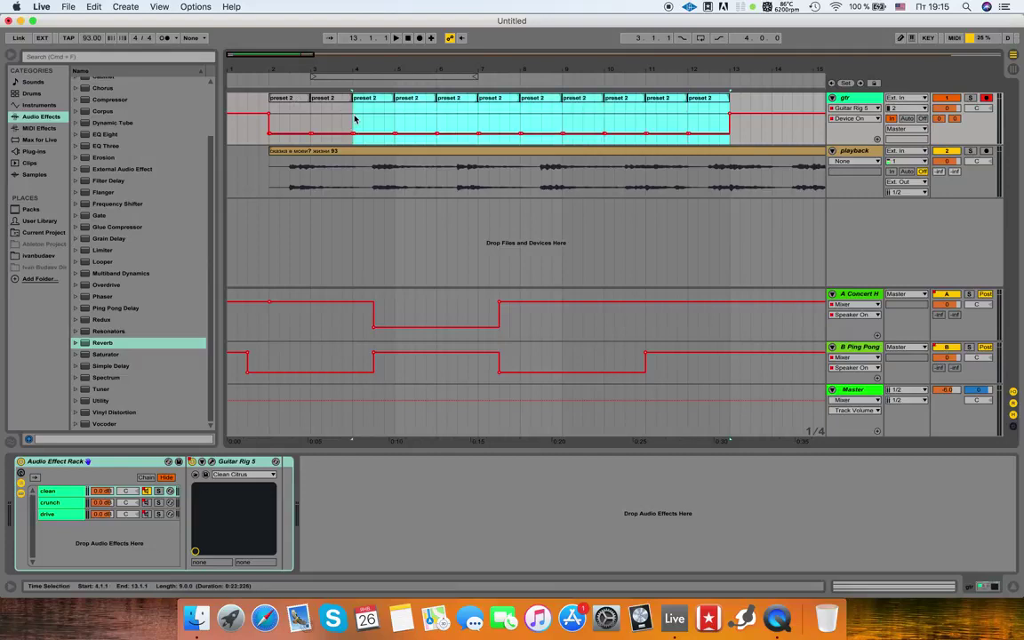
{"action": "key", "text": "Delete"}
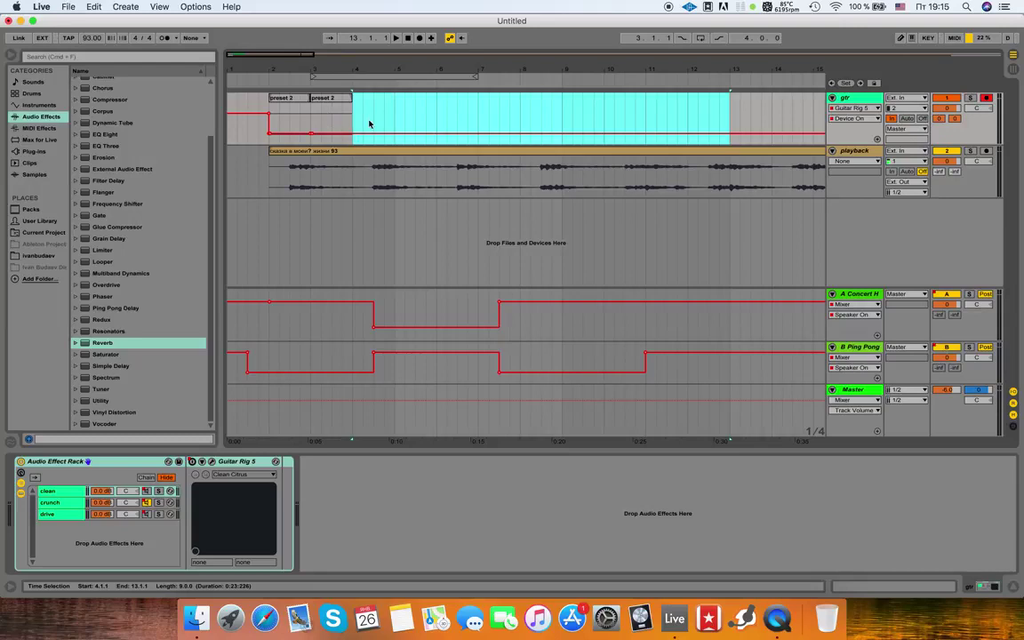
{"action": "key", "text": "Tab"}
{"action": "left_click_drag", "start_coordinate": [249, 72], "coordinate": [353, 109]}
{"action": "key", "text": "Tab"}
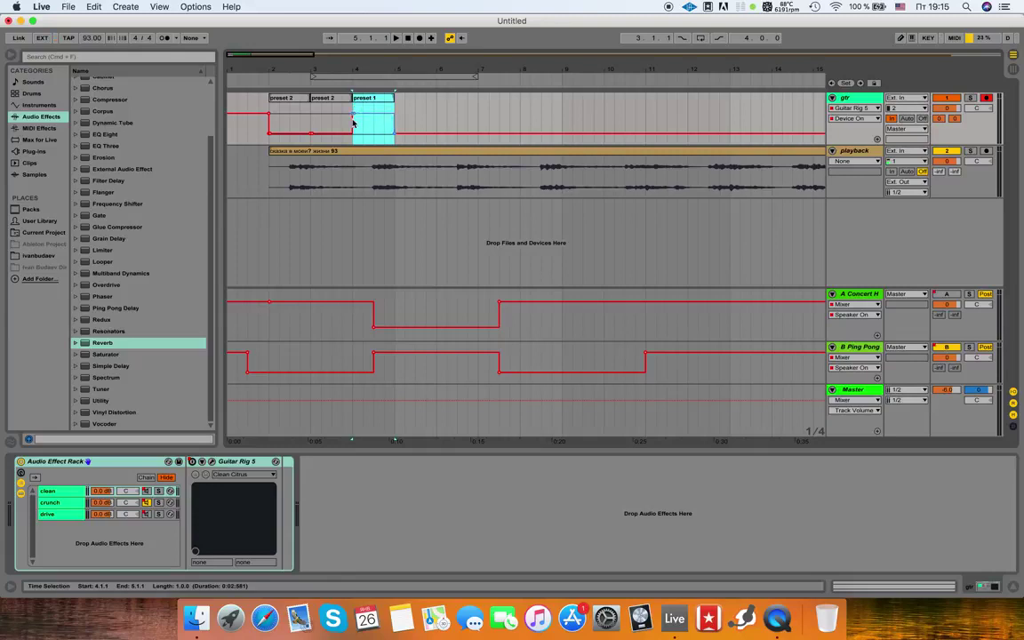
- Duplicate the preset 1 clip three times so the copies fill the gtr track up to 8.1.1
{"action": "key", "text": "super+d"}
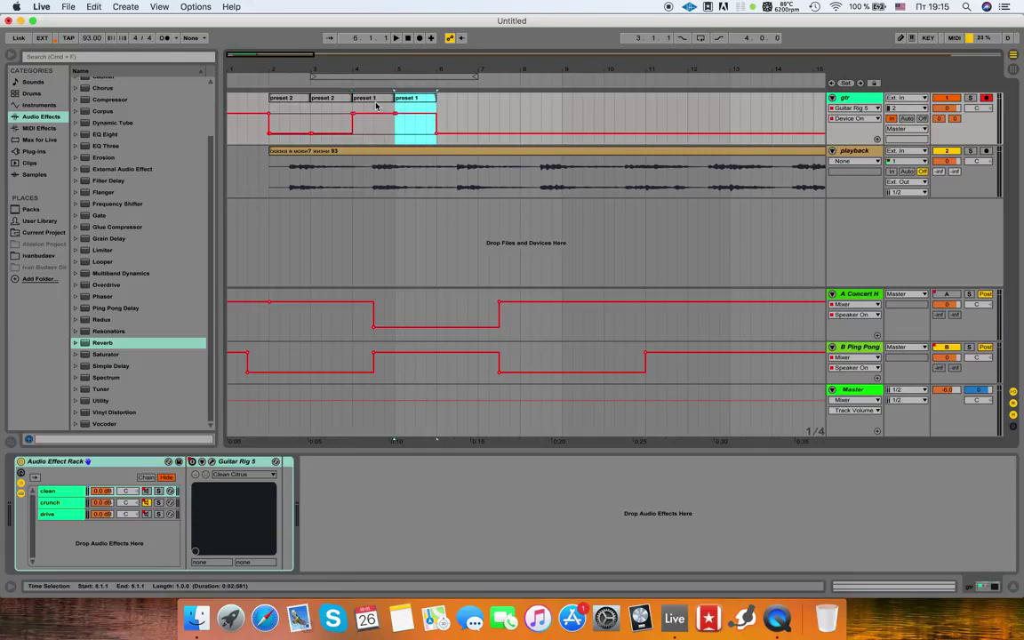
{"action": "key", "text": "super+d"}
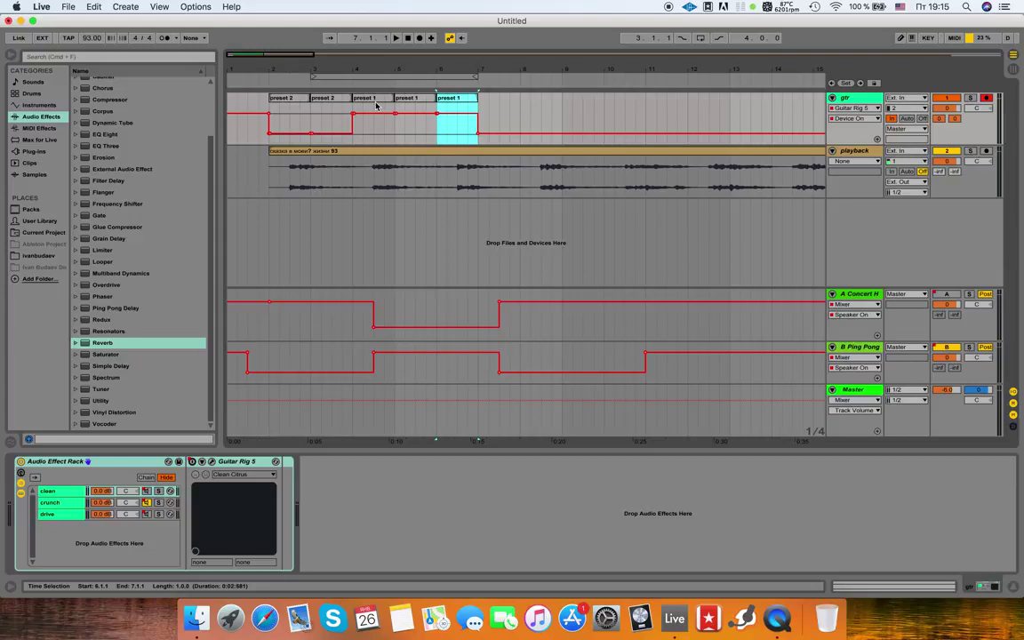
{"action": "key", "text": "super+d"}
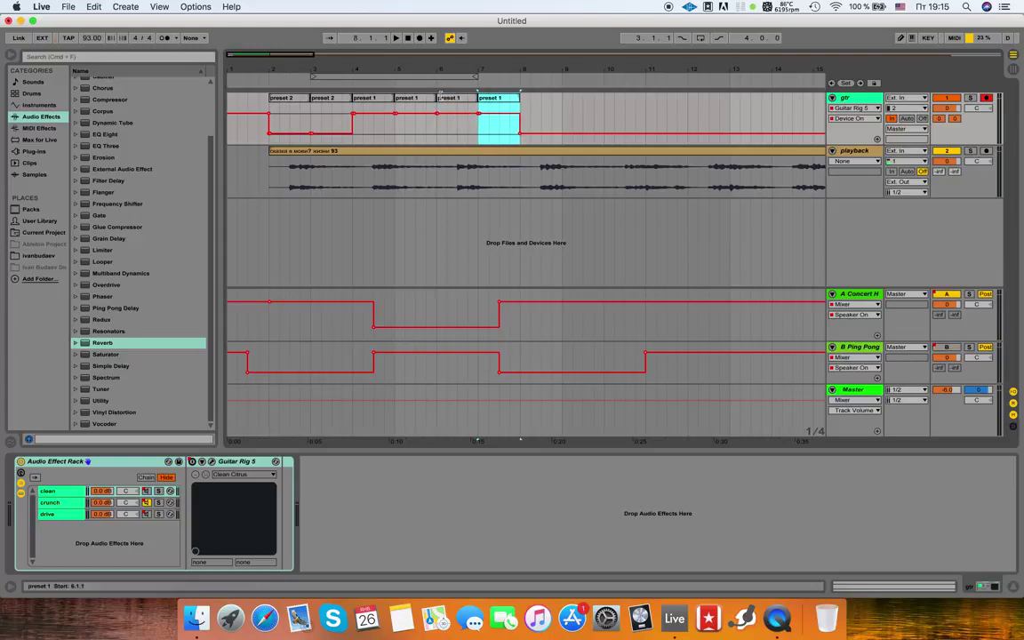
- Delete the preset 1 copies between 6.1.1 and 8.1.1 and place the Session view's preset 3 clip at 6.1.1 instead
{"action": "left_click", "coordinate": [449, 99], "text": "shift"}
{"action": "key", "text": "Delete"}
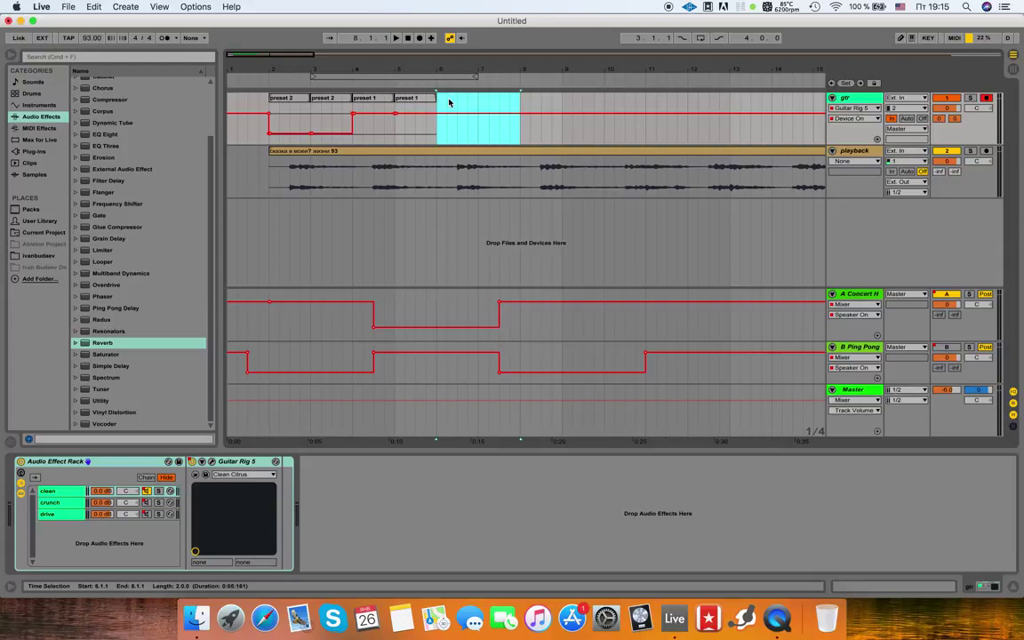
{"action": "key", "text": "Tab"}
{"action": "left_click_drag", "start_coordinate": [245, 85], "coordinate": [468, 106]}
{"action": "key", "text": "Tab"}
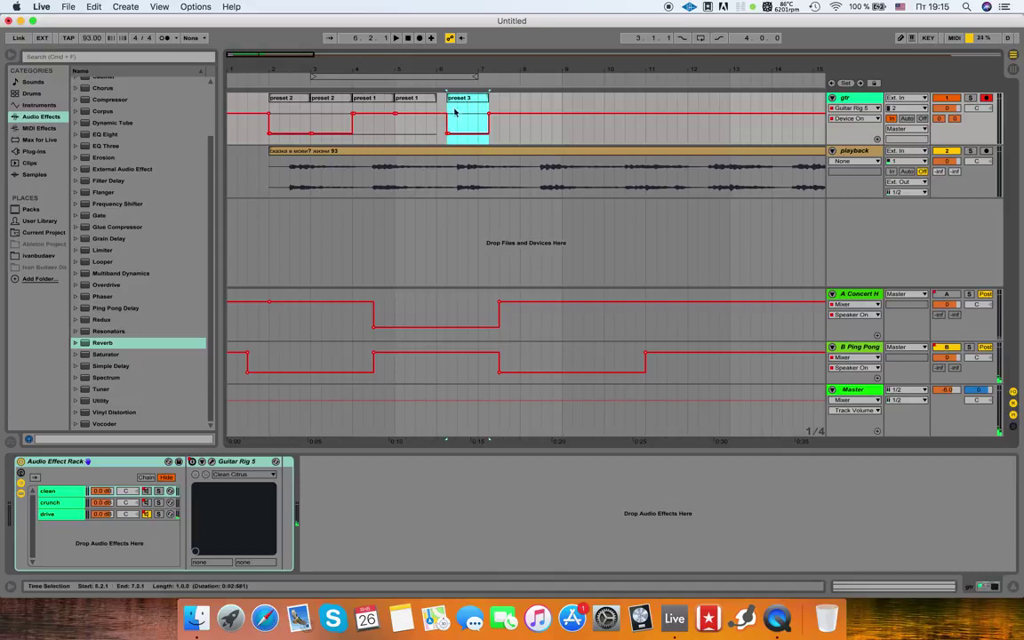
{"action": "left_click", "coordinate": [439, 109]}
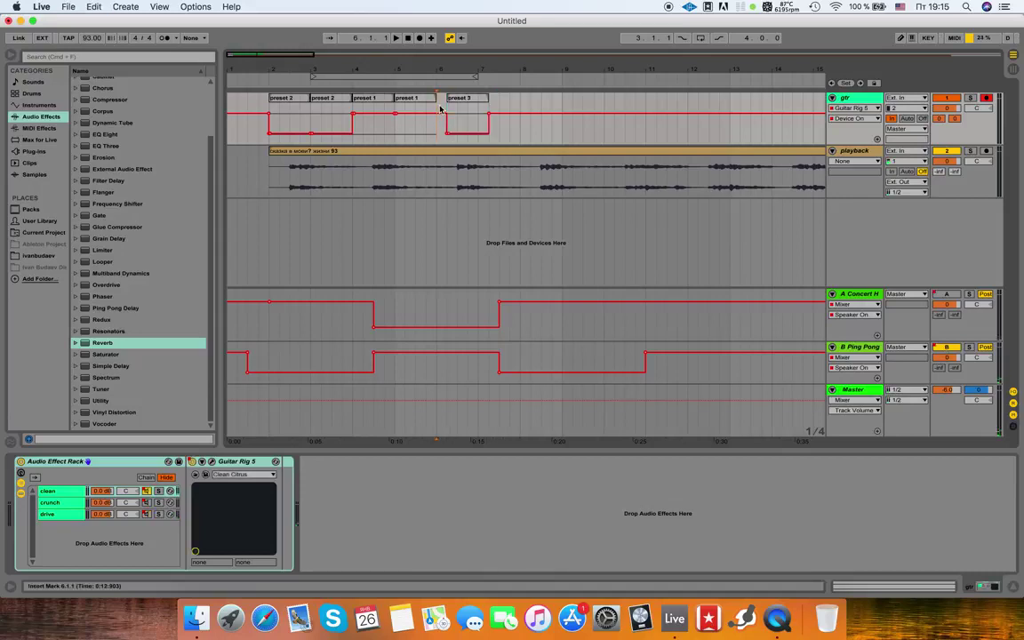
{"action": "key", "text": "ctrl+v"}
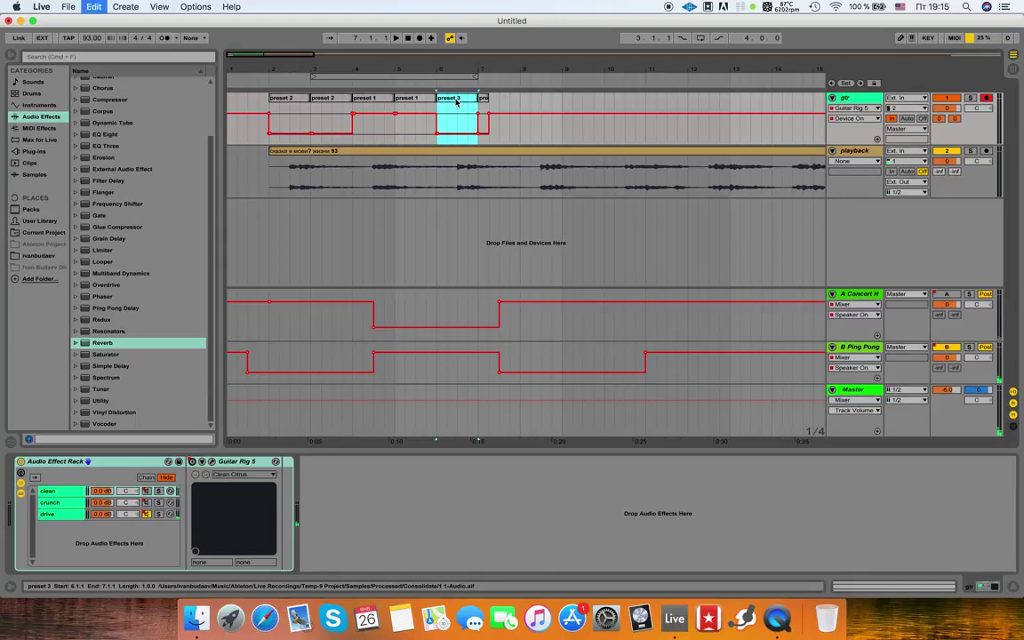
- Duplicate the one-bar preset 3 clip five times so the copies fill the gtr track up to 12.1.1
{"action": "key", "text": "ctrl+d"}
{"action": "key", "text": "ctrl+d"}
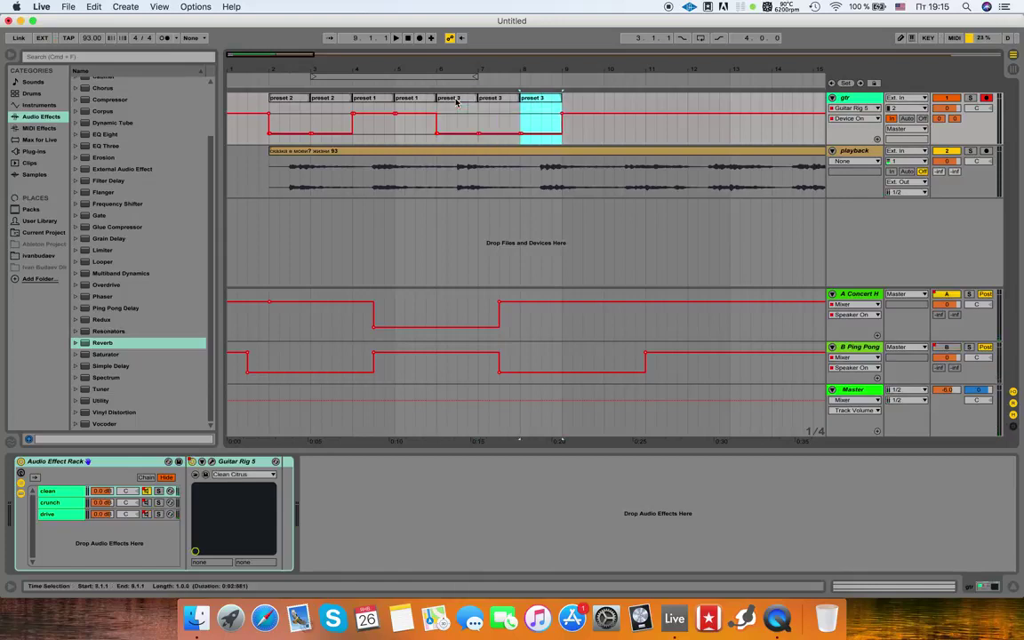
{"action": "key", "text": "ctrl+d"}
{"action": "key", "text": "ctrl+d"}
{"action": "key", "text": "ctrl+d"}
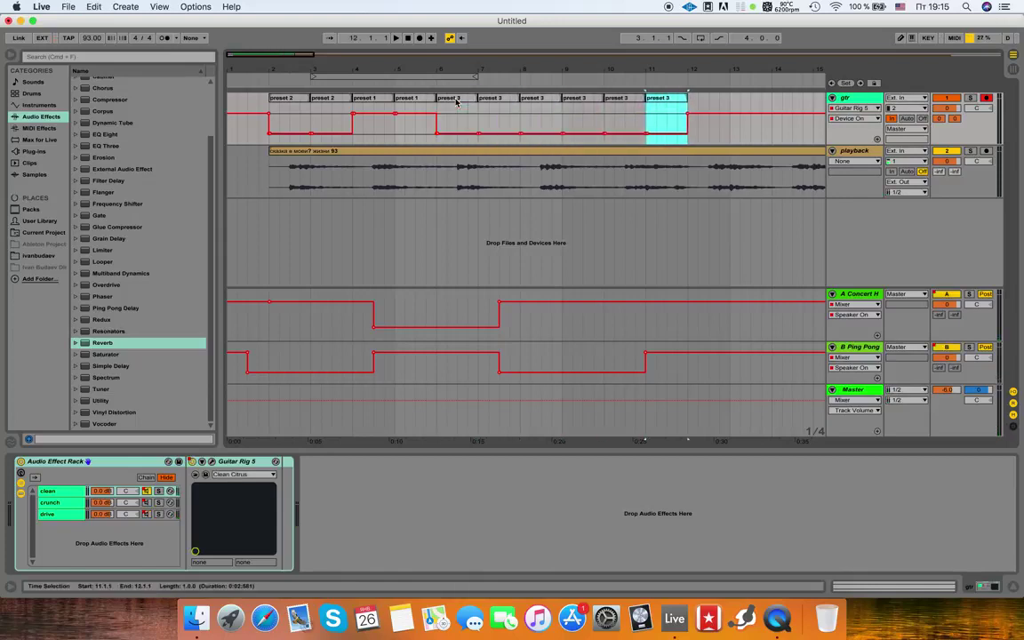
- Copy the preset 1 clip at 5.1.1 and paste it four times in a row on the gtr track from 12.1.1 to 16.1.1
{"action": "left_click", "coordinate": [418, 106]}
{"action": "key", "text": "ctrl+c"}
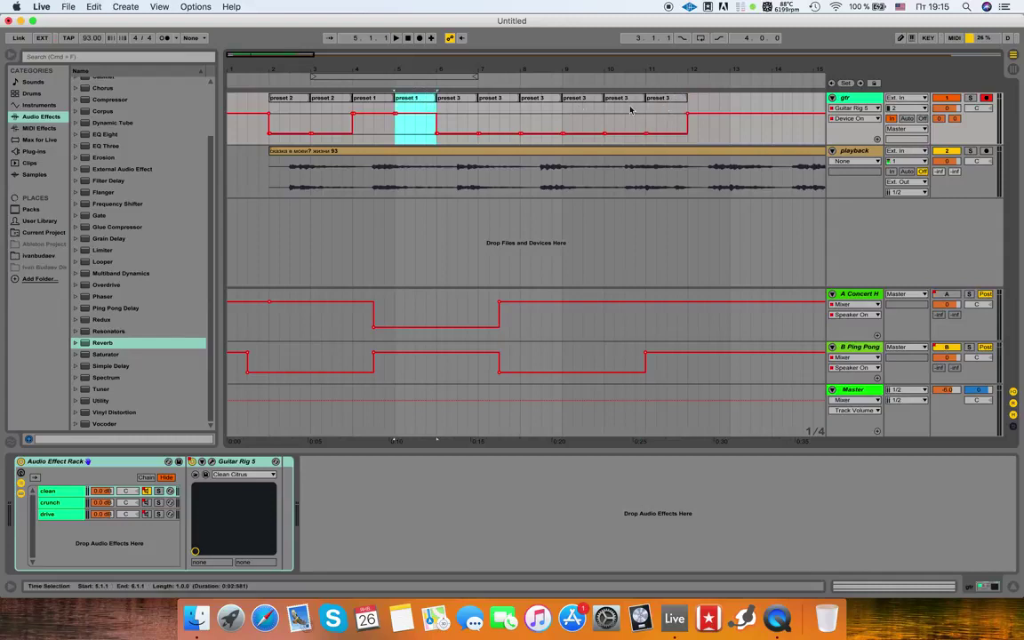
{"action": "left_click", "coordinate": [689, 106]}
{"action": "key", "text": "ctrl+v"}
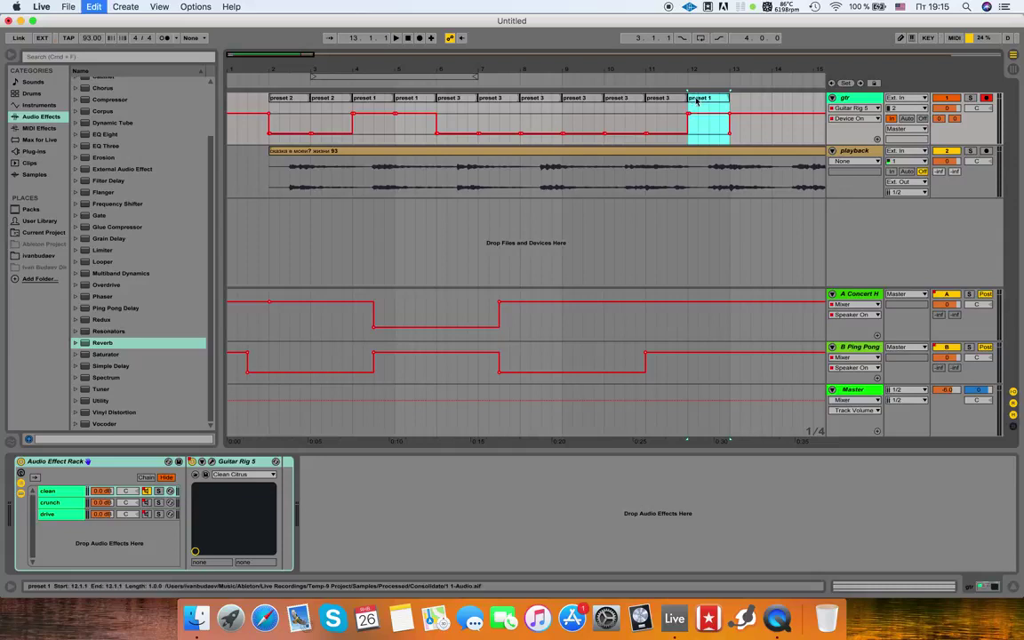
{"action": "key", "text": "ctrl+v"}
{"action": "key", "text": "ctrl+v"}
{"action": "key", "text": "ctrl+v"}
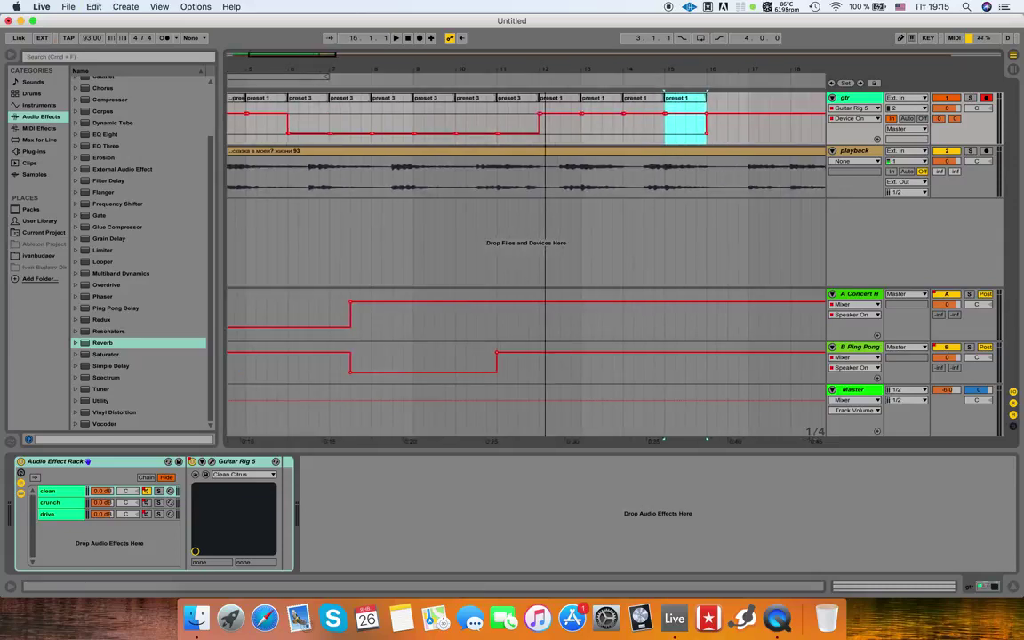
{"action": "scroll", "coordinate": [526, 249], "scroll_direction": "left", "scroll_amount": 5}
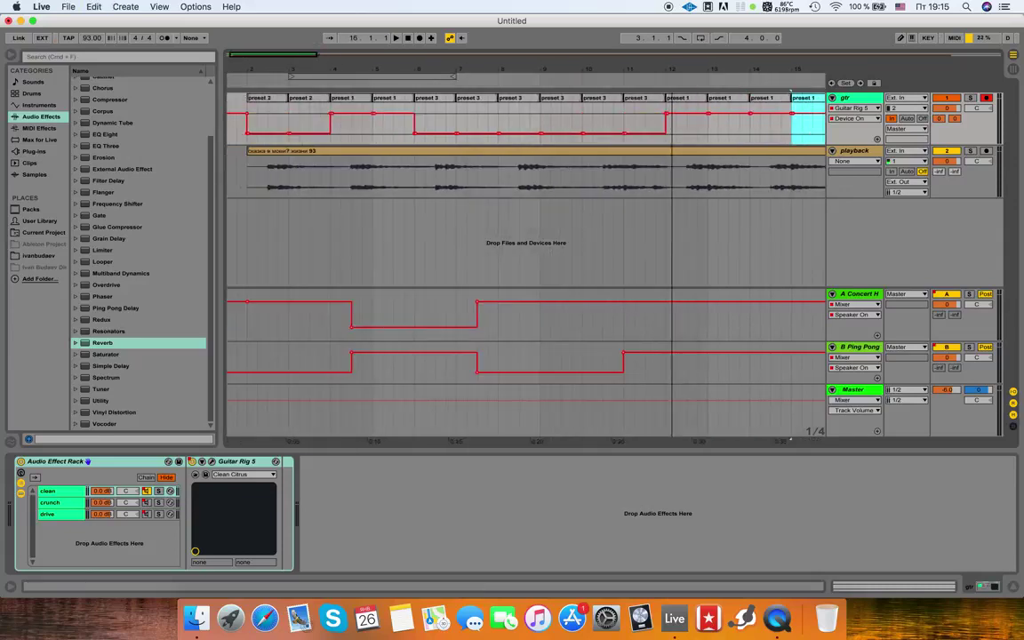
- Play the whole arrangement from the first preset 2 clip at 2.1.1 to check the automatic preset and effect switching
{"action": "left_click", "coordinate": [282, 103]}
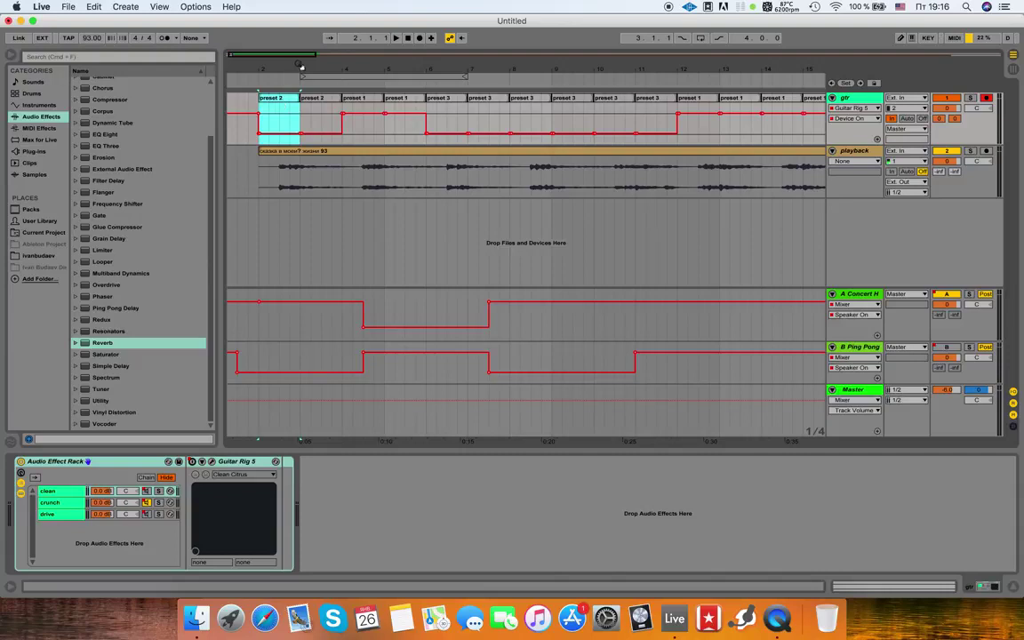
{"action": "left_click_drag", "start_coordinate": [270, 59], "coordinate": [270, 107]}
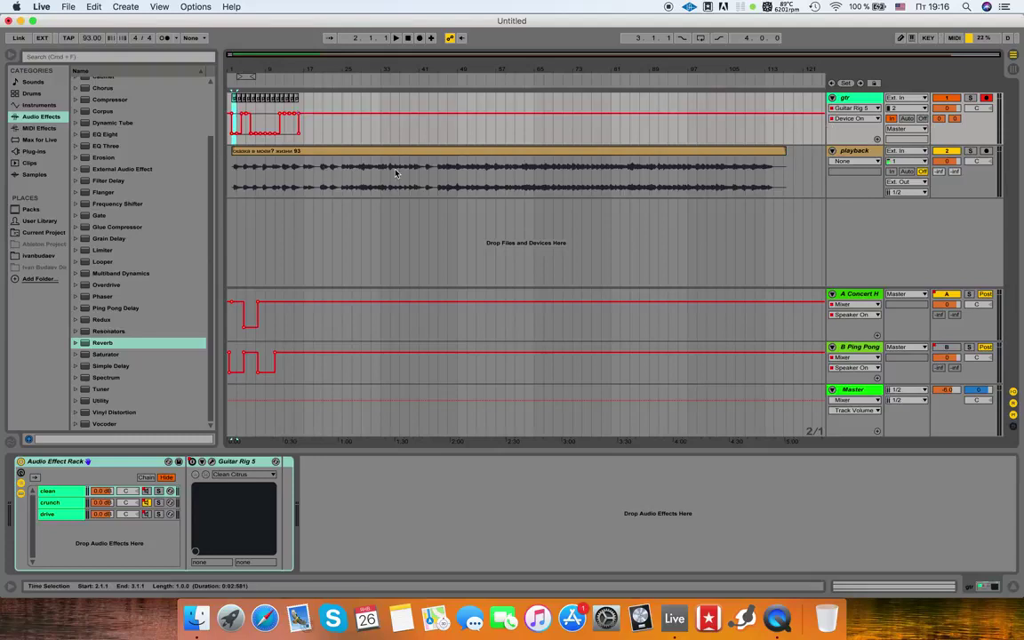
{"action": "key", "text": "space"}
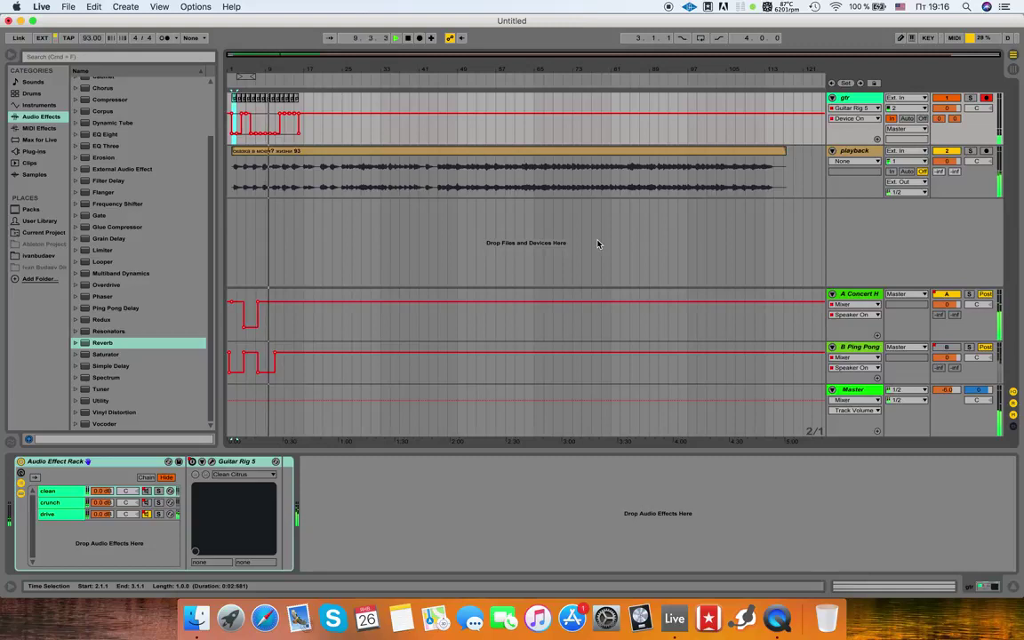
{"action": "key", "text": "space"}
- Replay the opening section of the arrangement to check the preset clips on the gtr track
{"action": "key", "text": "plus"}
{"action": "key", "text": "plus"}
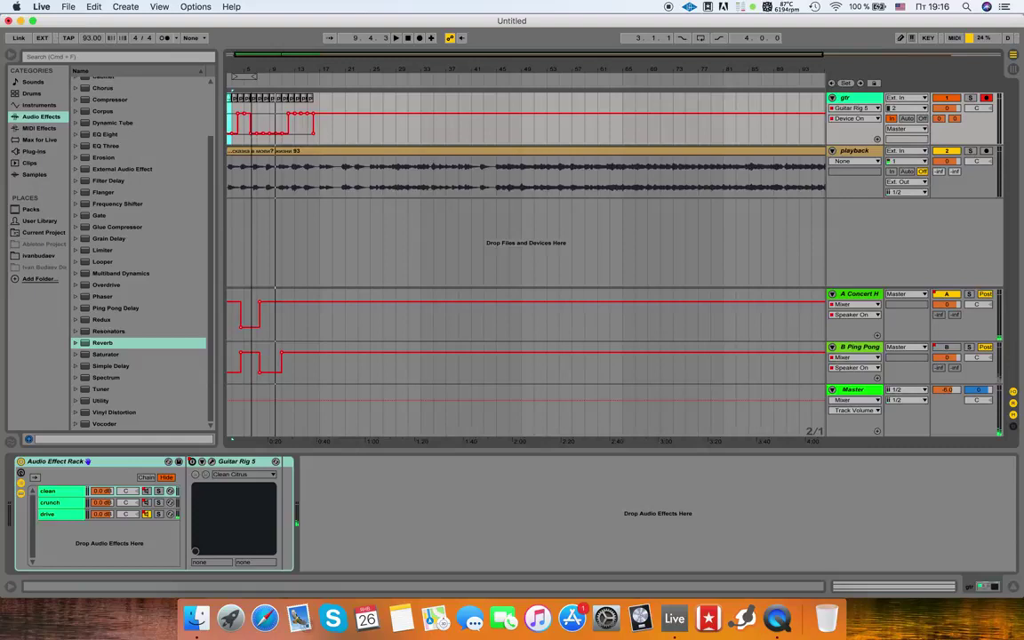
{"action": "key", "text": "plus"}
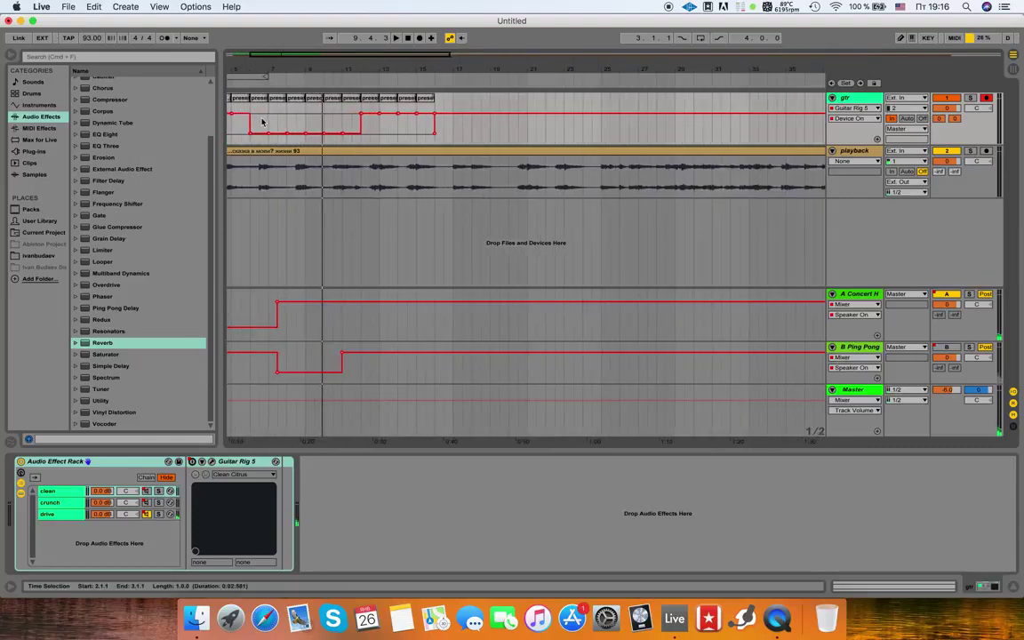
{"action": "scroll", "coordinate": [262, 122], "scroll_direction": "left", "scroll_amount": 4}
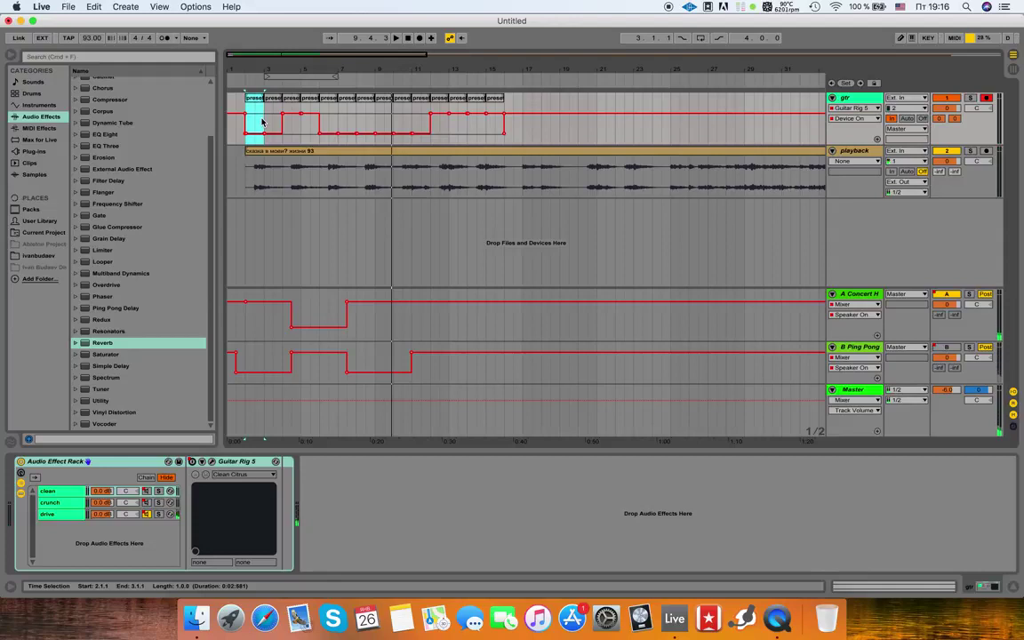
{"action": "key", "text": "space"}
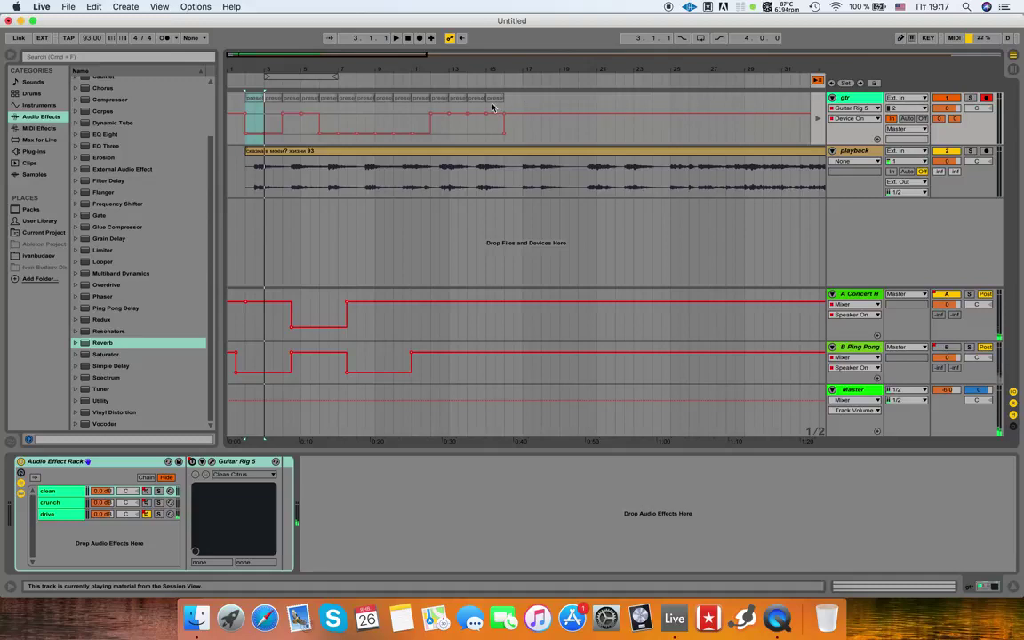
- Assign the 0 key to the Back to Arrangement control in the key mappings and leave mapping mode
{"action": "left_click_drag", "start_coordinate": [566, 70], "coordinate": [417, 70]}
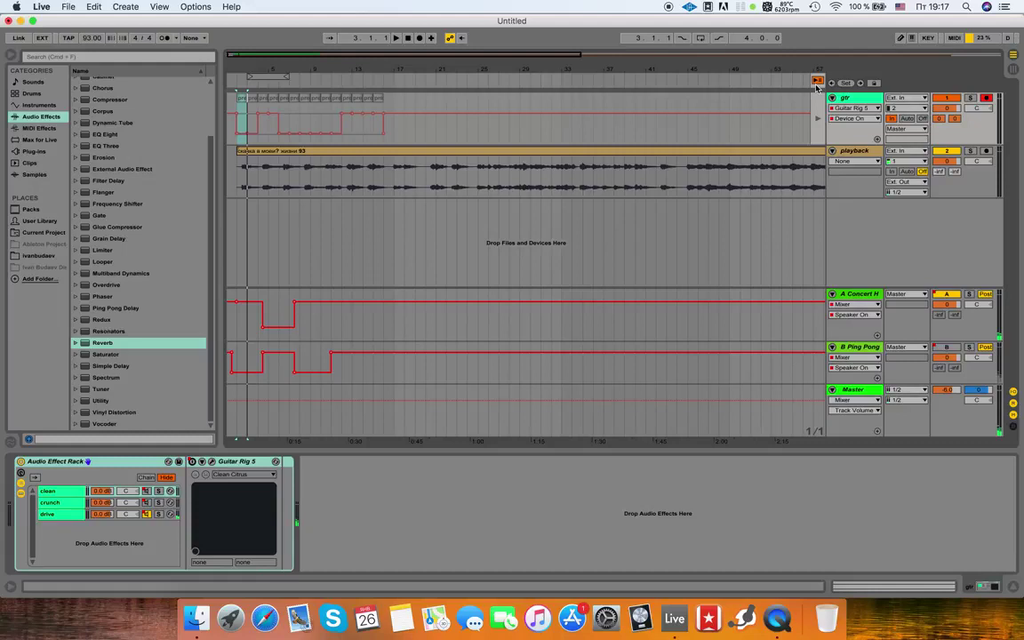
{"action": "left_click", "coordinate": [927, 37]}
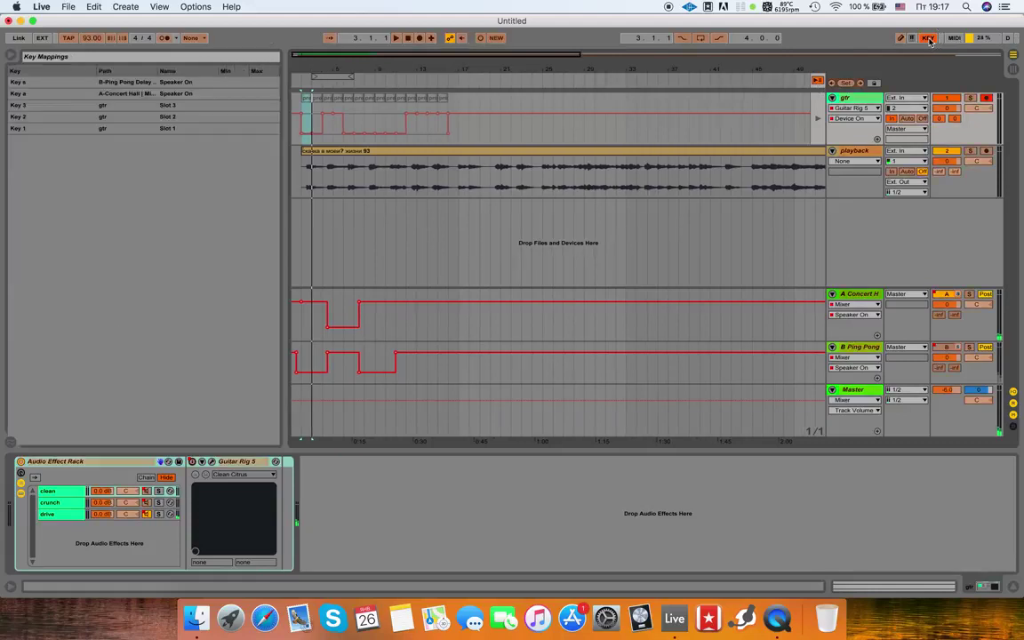
{"action": "left_click", "coordinate": [817, 81]}
{"action": "left_click", "coordinate": [804, 133]}
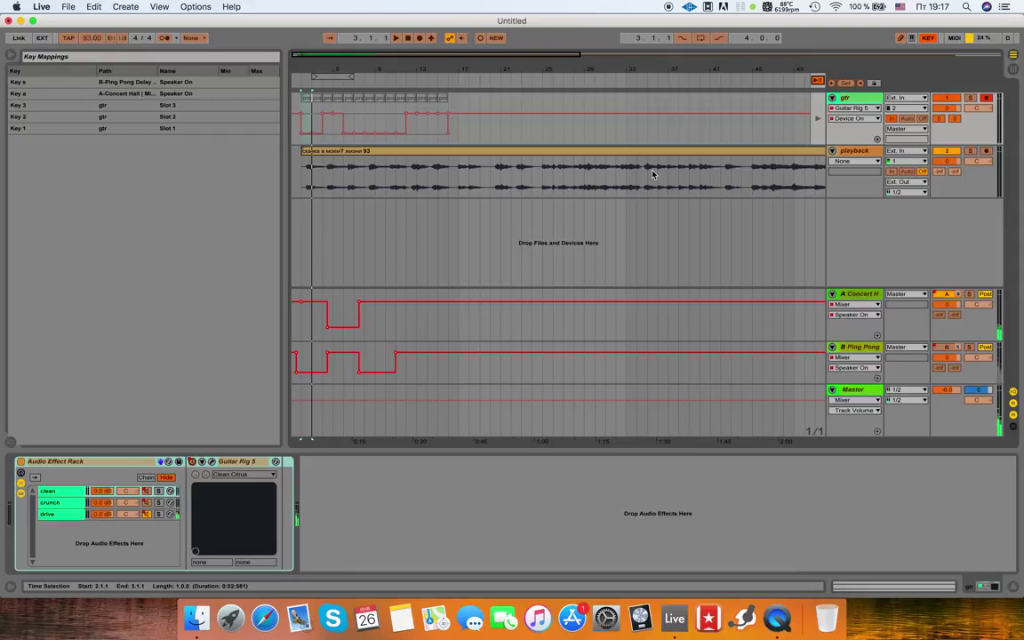
{"action": "key", "text": "0"}
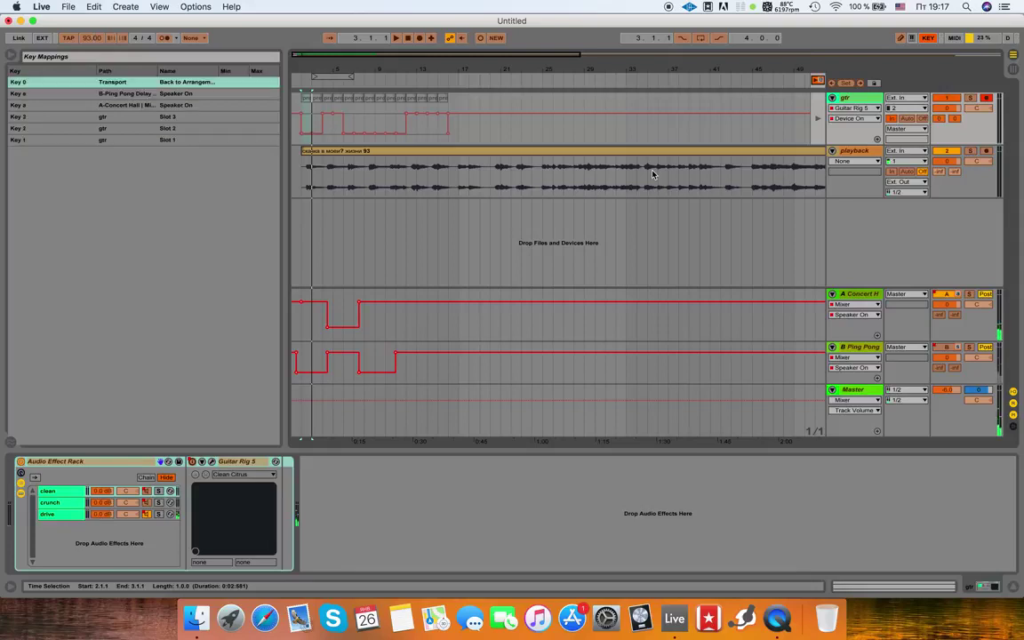
{"action": "left_click", "coordinate": [927, 37]}
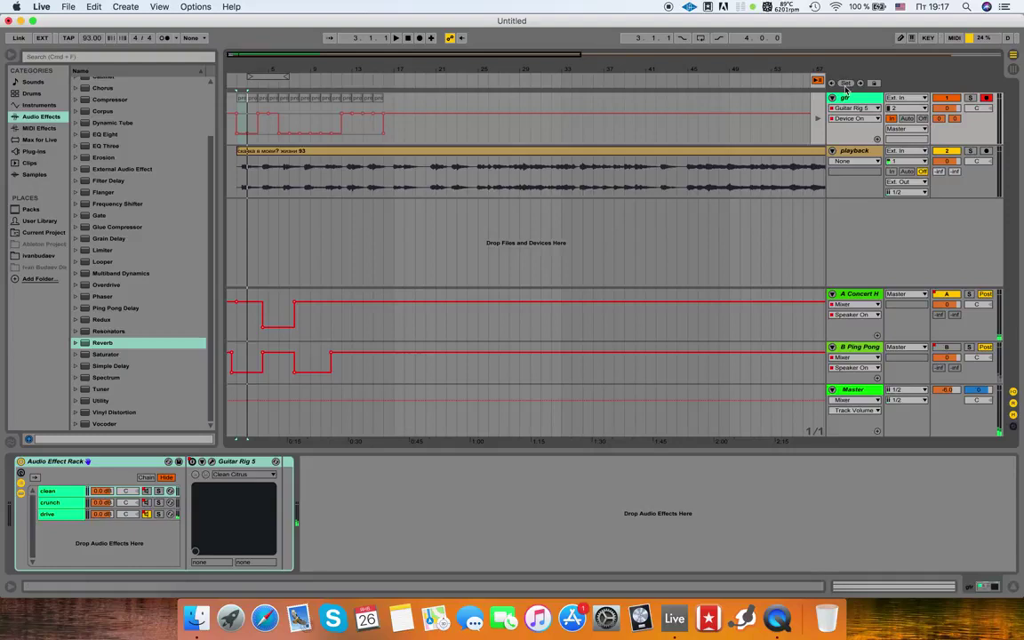
- Return the gtr track from Session clips to the arrangement and play through the preset changes
{"action": "key", "text": "0"}
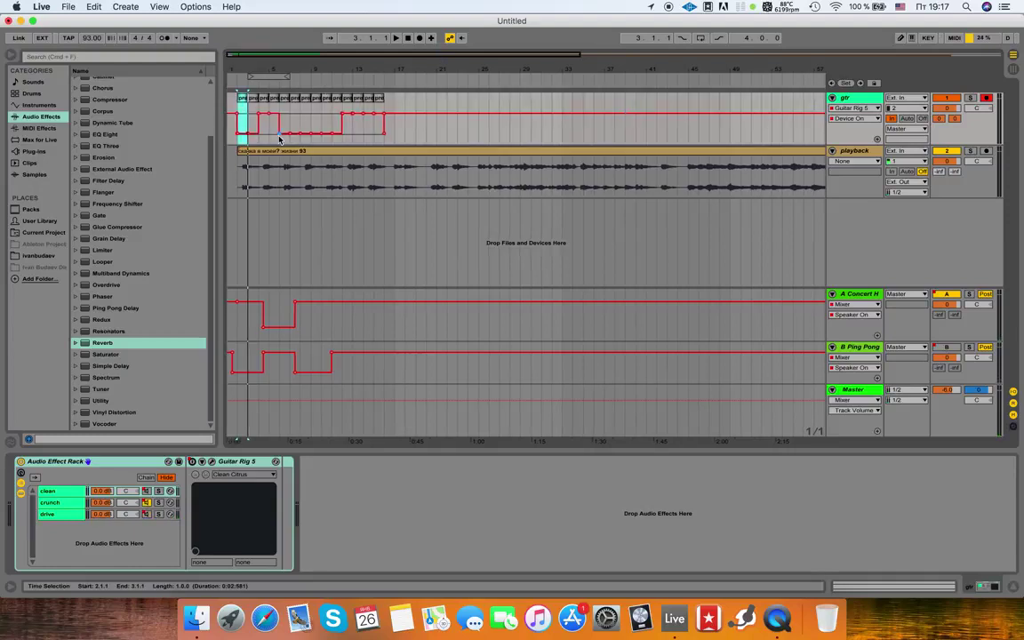
{"action": "key", "text": "space"}
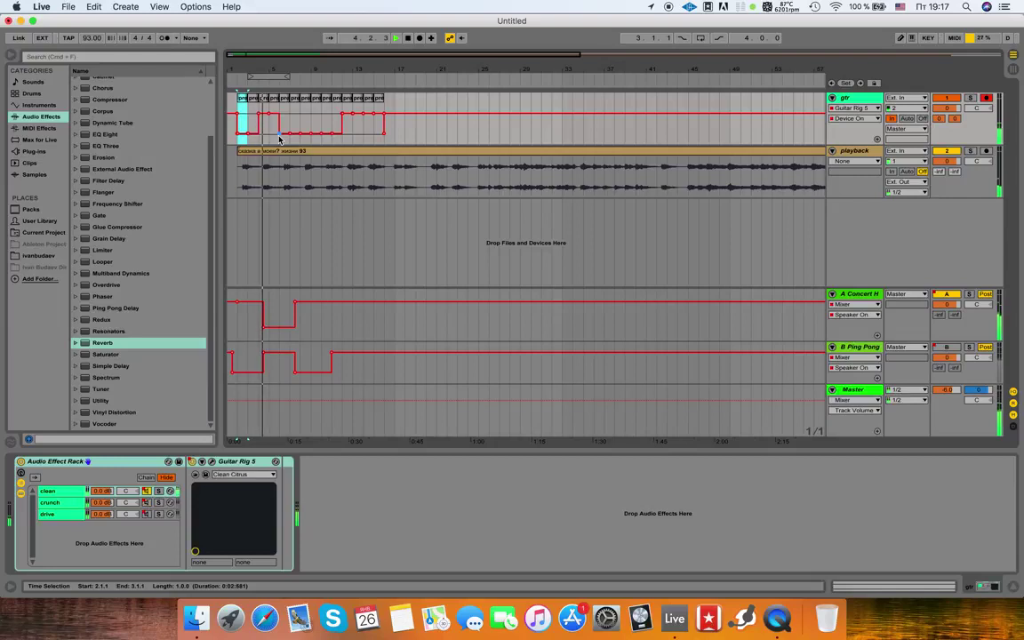
{"action": "left_click", "coordinate": [278, 137]}
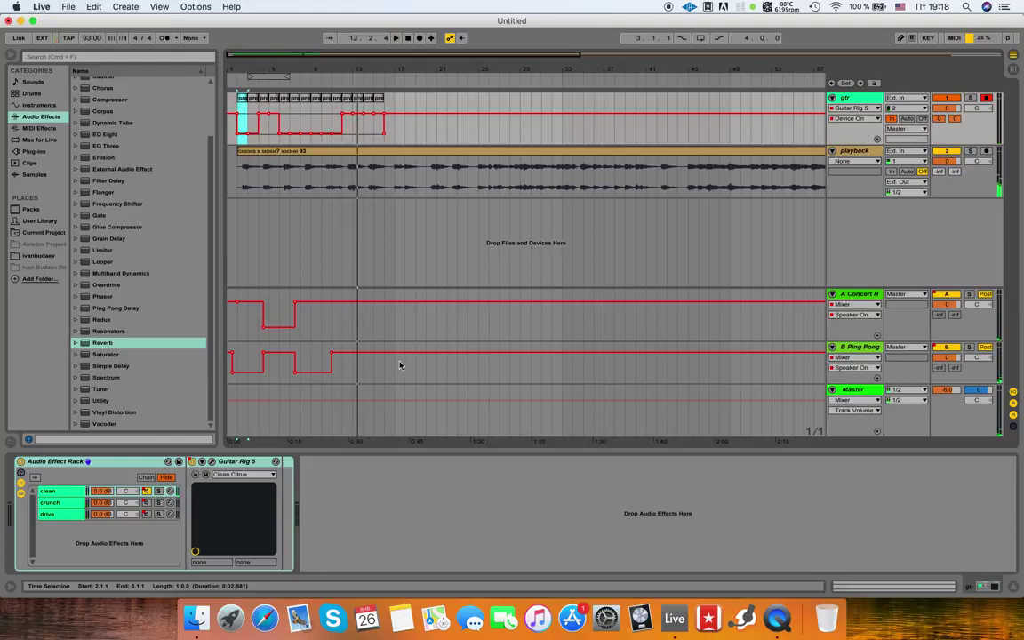
- Switch off the A Concert Hall return manually to override its Speaker On automation
{"action": "left_click", "coordinate": [858, 297]}
{"action": "key", "text": "0"}
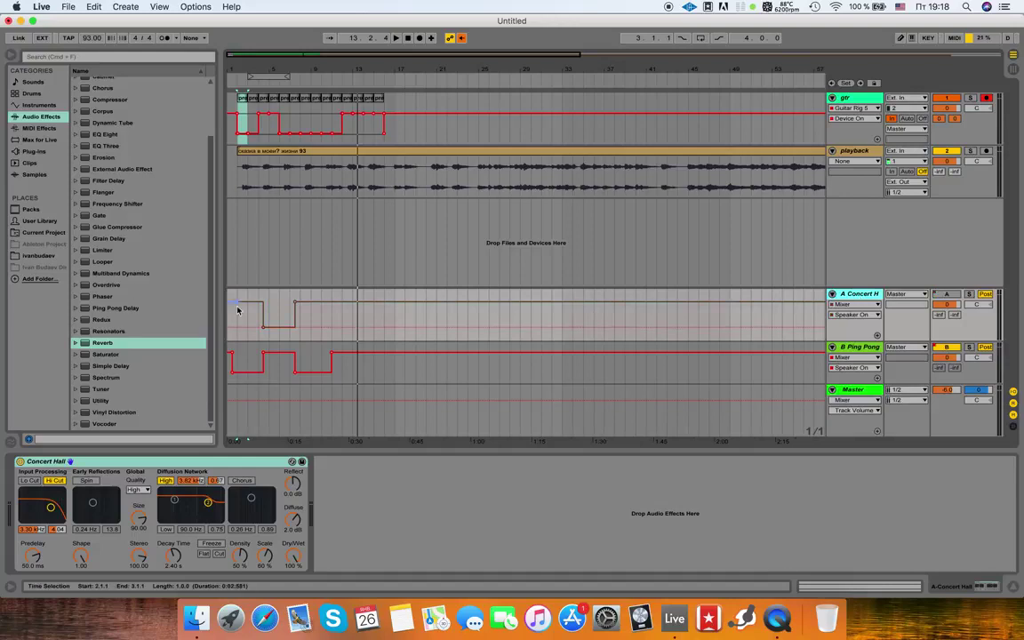
{"action": "left_click", "coordinate": [297, 336]}
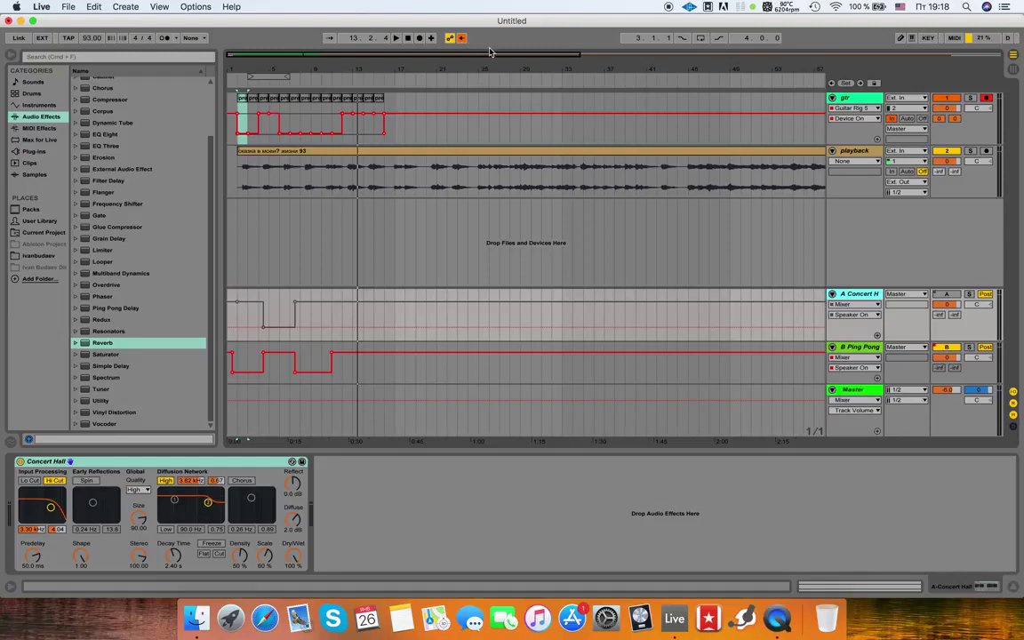
- Assign the 0 key to Re-Enable Automation as well and use it to restore the overridden return-effect automation
{"action": "left_click", "coordinate": [928, 39]}
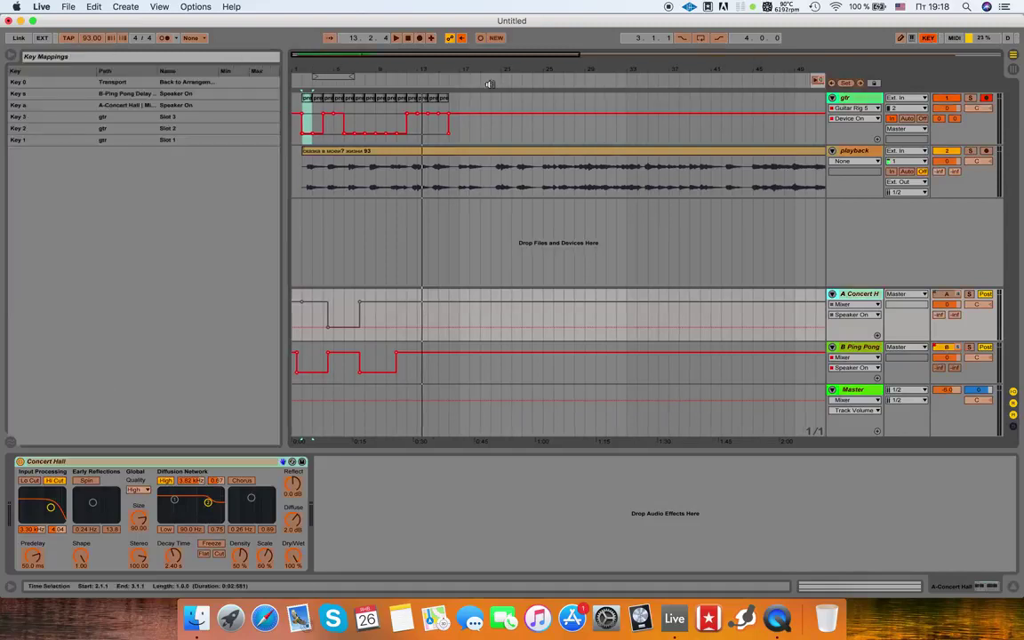
{"action": "left_click", "coordinate": [462, 39]}
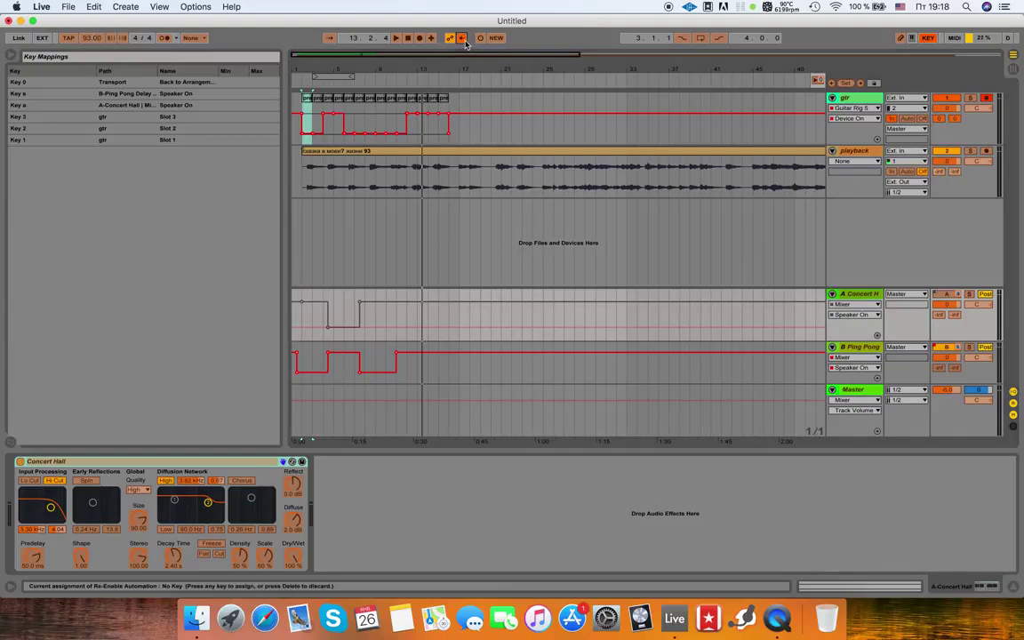
{"action": "key", "text": "0"}
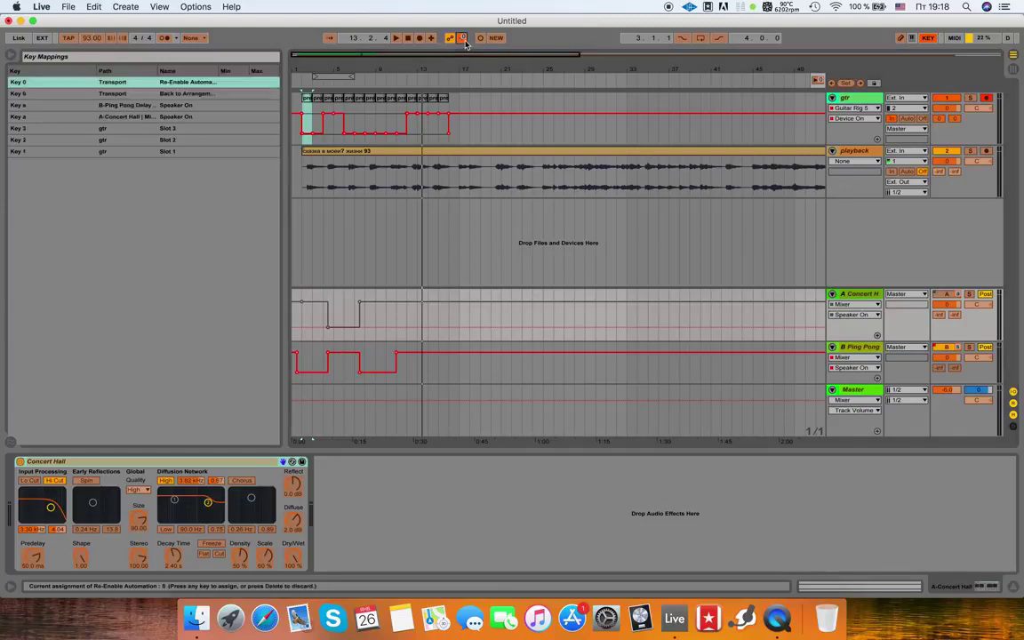
{"action": "left_click", "coordinate": [929, 39]}
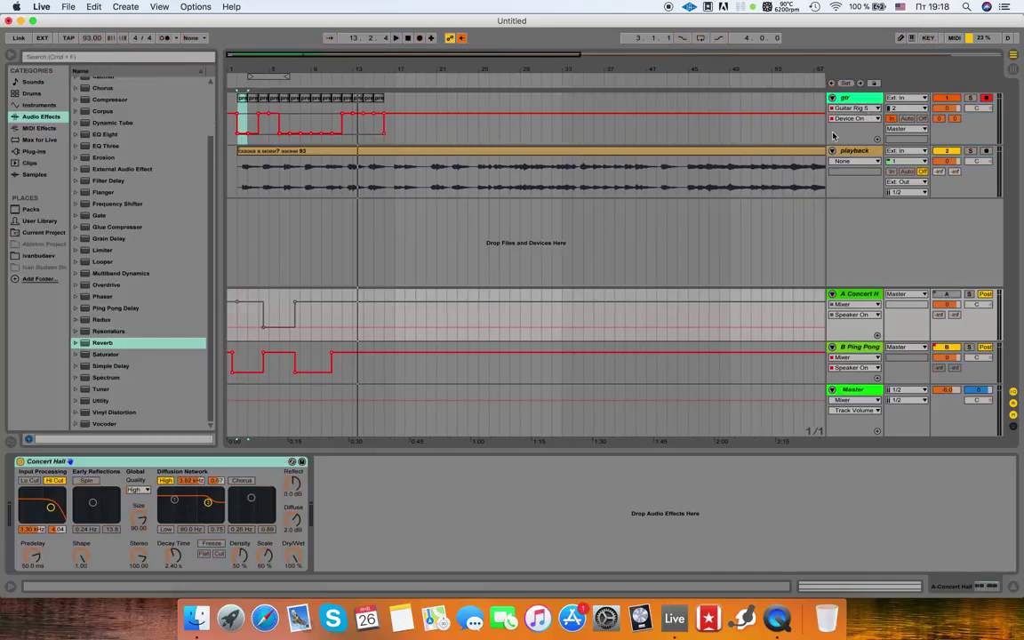
{"action": "key", "text": "0"}
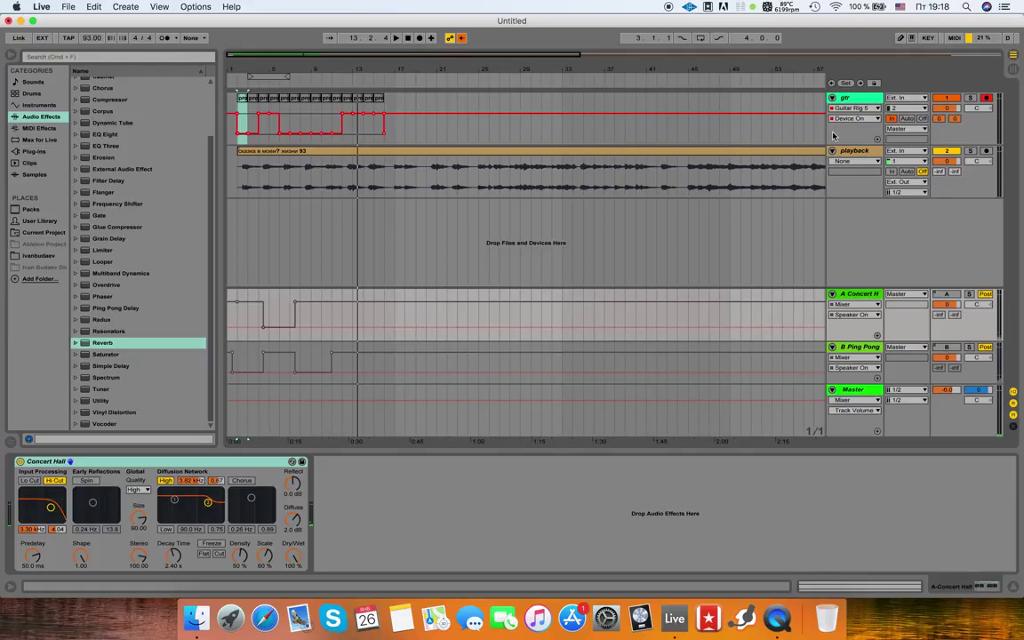
{"action": "left_click", "coordinate": [833, 135]}
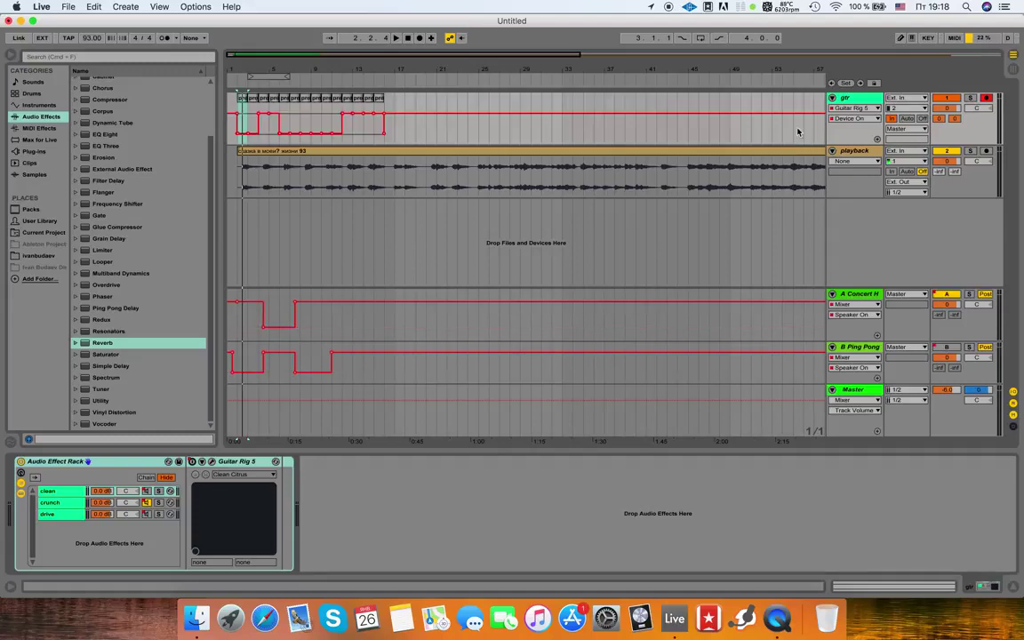
- Set the insert mark in different preset sections of the gtr track to check which rack chain each one activates
{"action": "left_click", "coordinate": [246, 107]}
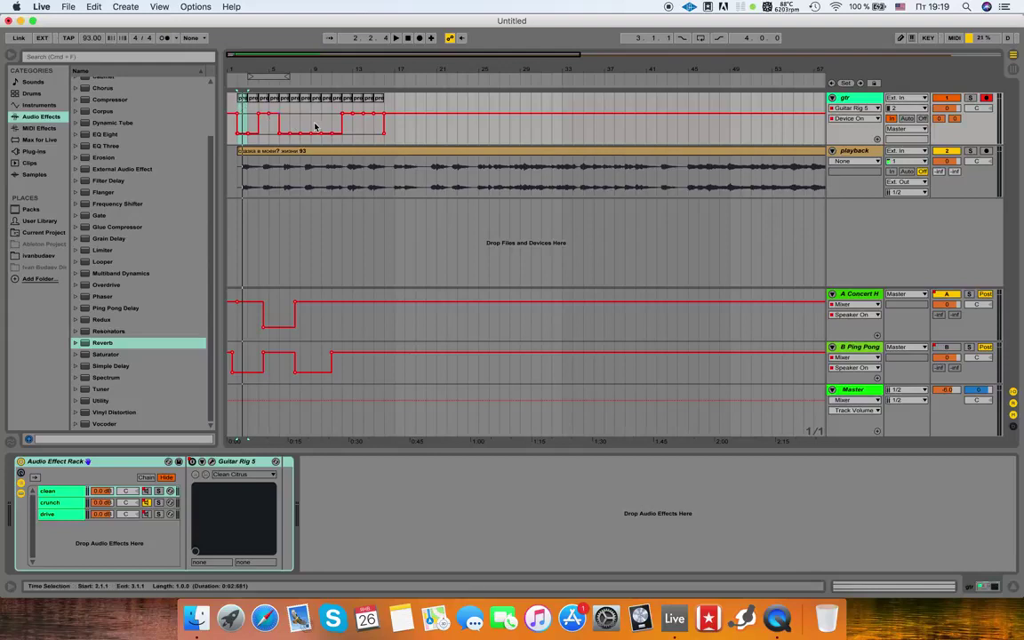
{"action": "left_click", "coordinate": [315, 127]}
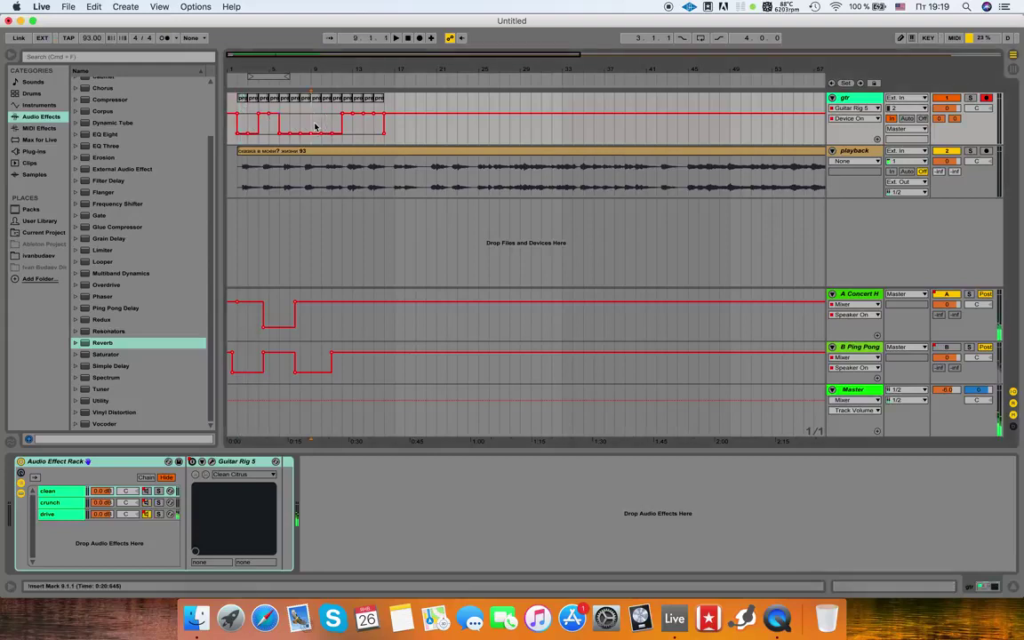
{"action": "left_click", "coordinate": [368, 128]}
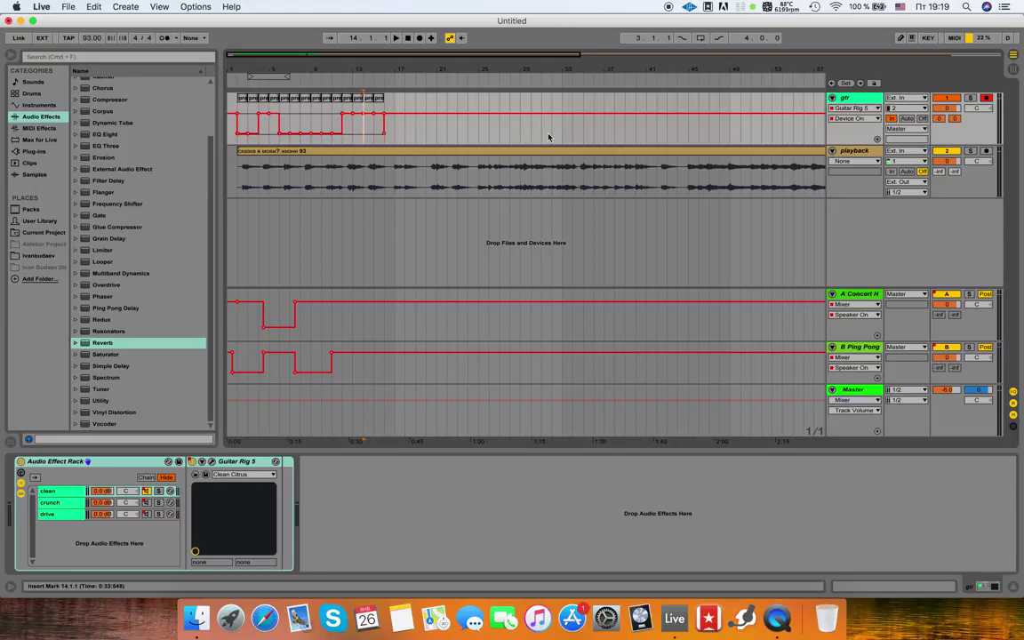
{"action": "left_click_drag", "start_coordinate": [538, 68], "coordinate": [402, 69]}
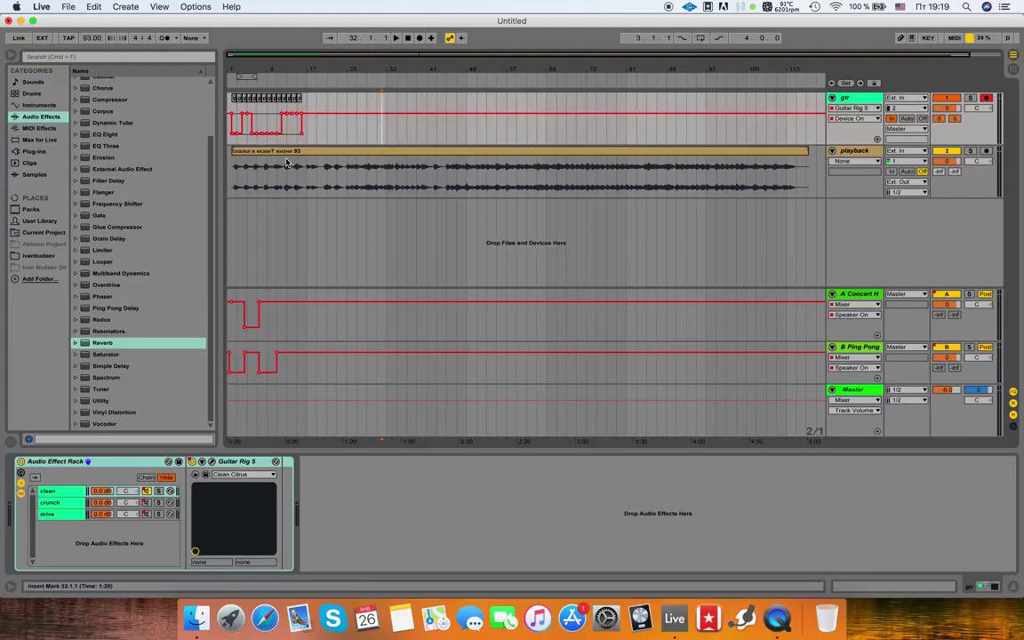
{"action": "left_click", "coordinate": [265, 119]}
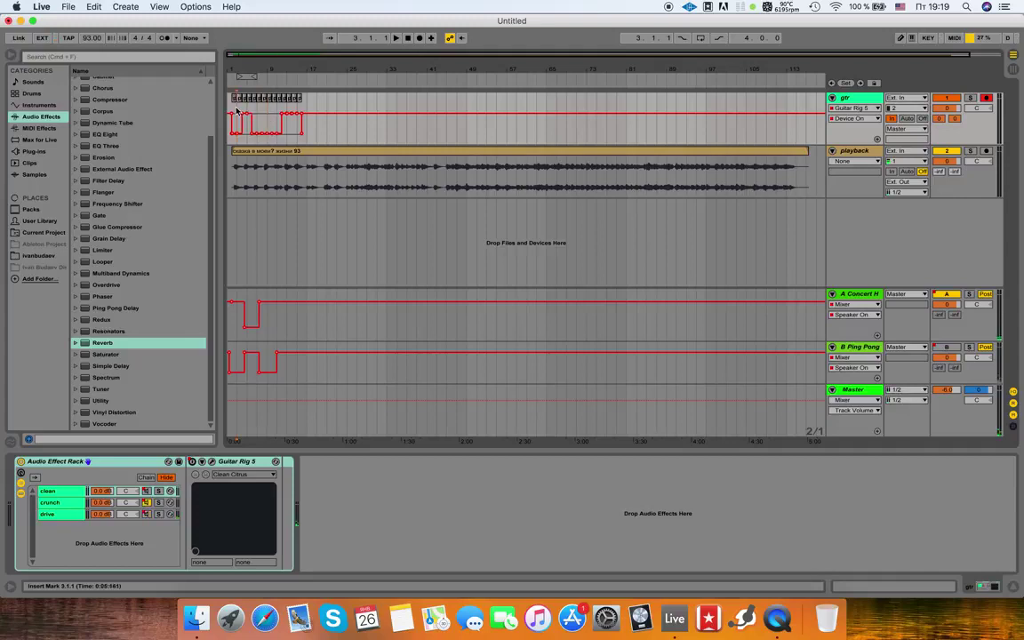
{"action": "left_click", "coordinate": [296, 108]}
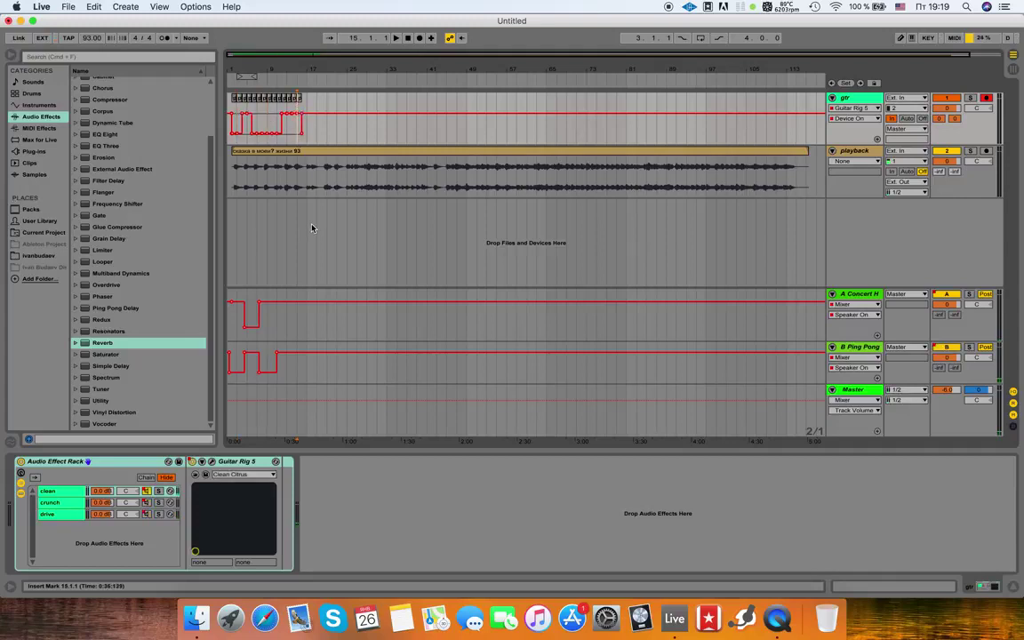